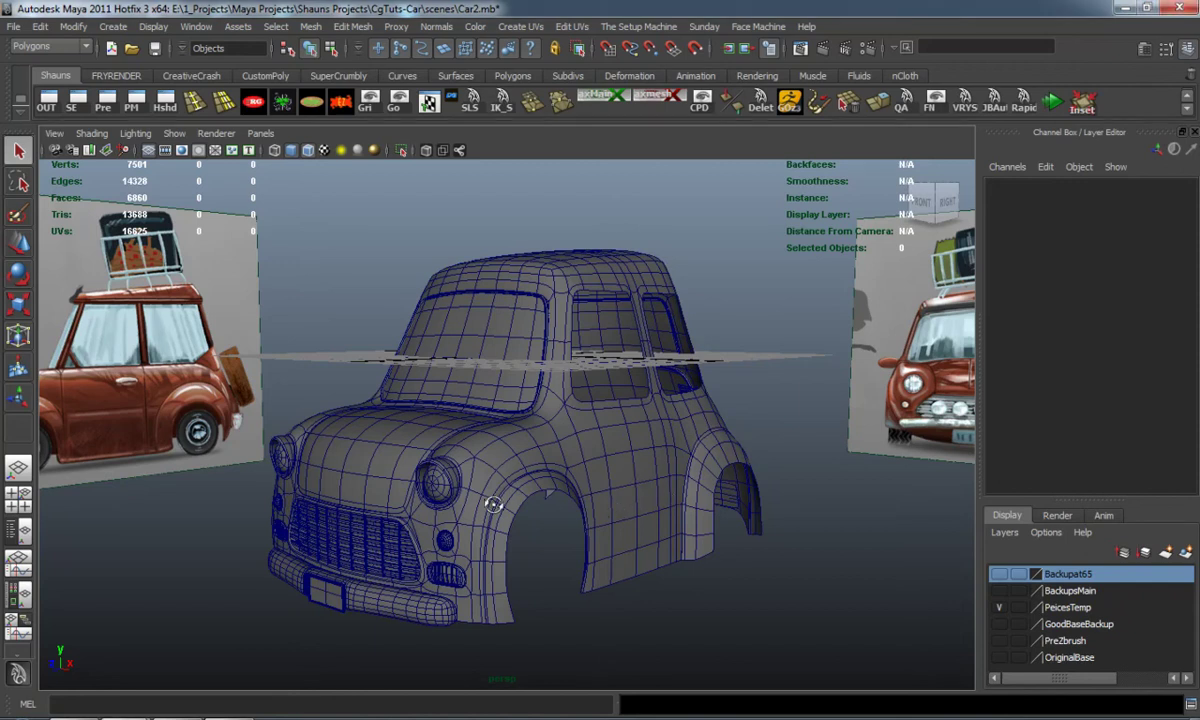
Duplicate the car's main body shell and move the copy aside to about -22.4 in X
left_click_drag(490, 498, 579, 500, "alt")
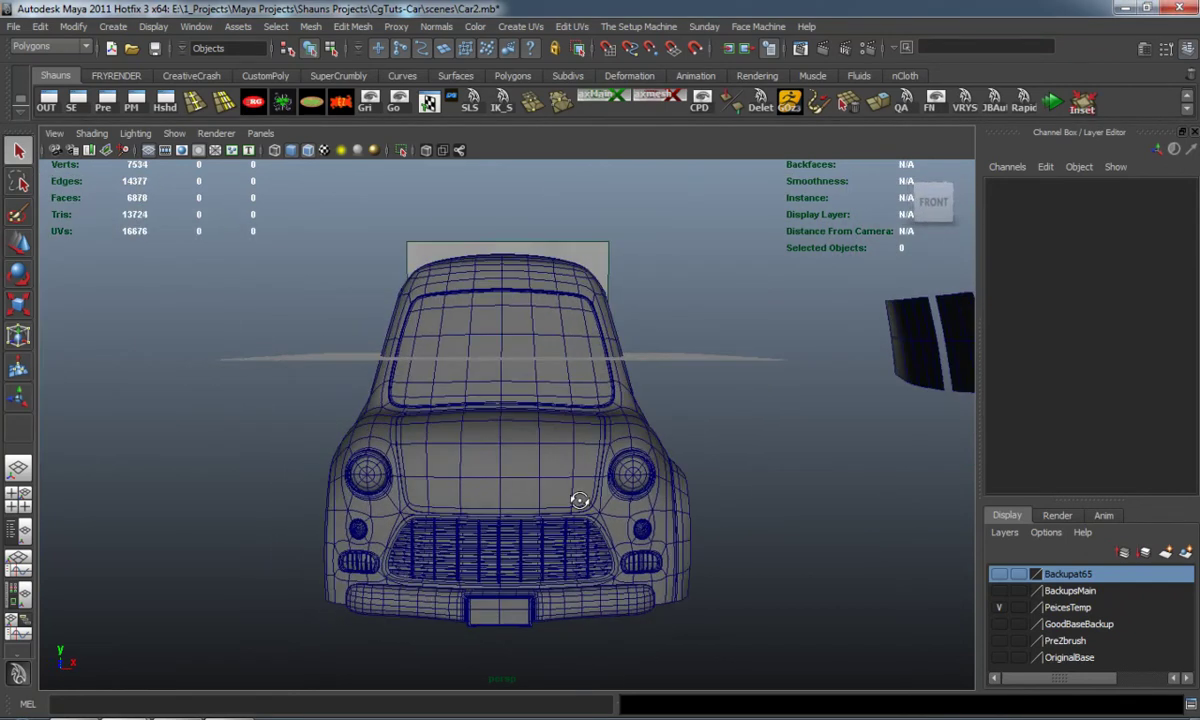
right_click_drag(380, 512, 441, 429)
left_click(388, 522)
key("w")
scroll(422, 524, "down", 3)
left_click_drag(425, 526, 480, 506, "alt")
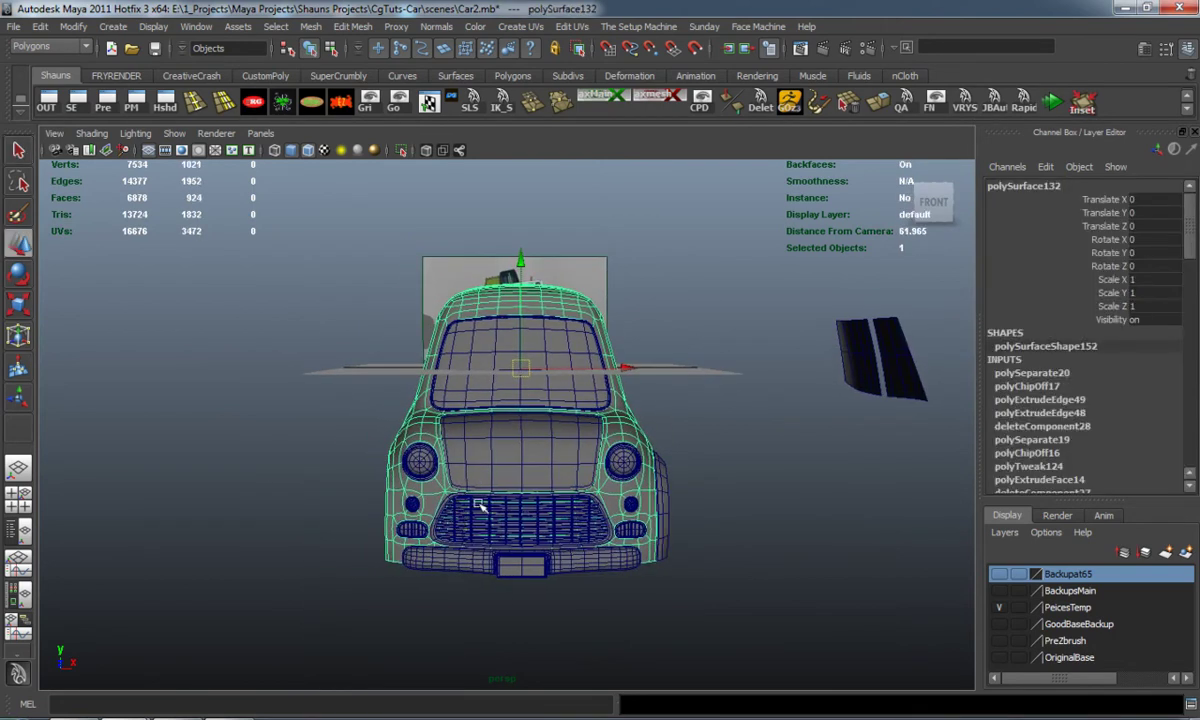
key("ctrl+d")
left_click_drag(623, 367, 295, 380)
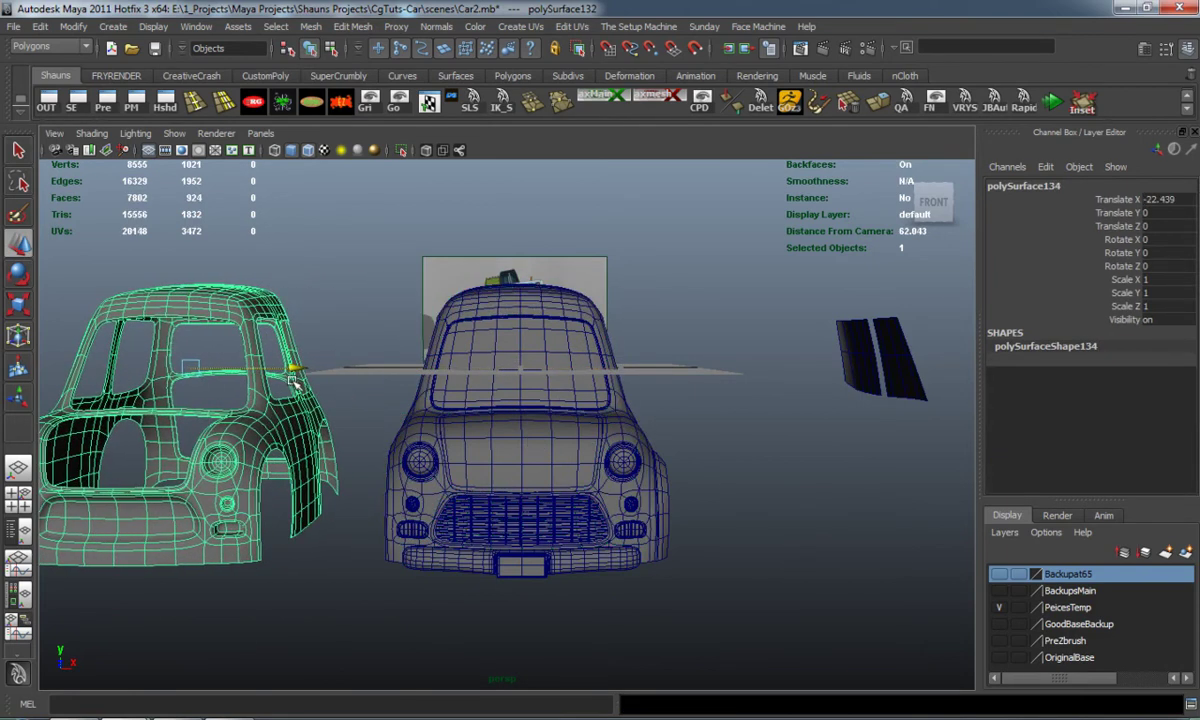
Delete the faces of the original body shell on the half nearest the copy, up to the centerline
left_click(430, 487)
right_click_drag(430, 472, 385, 455)
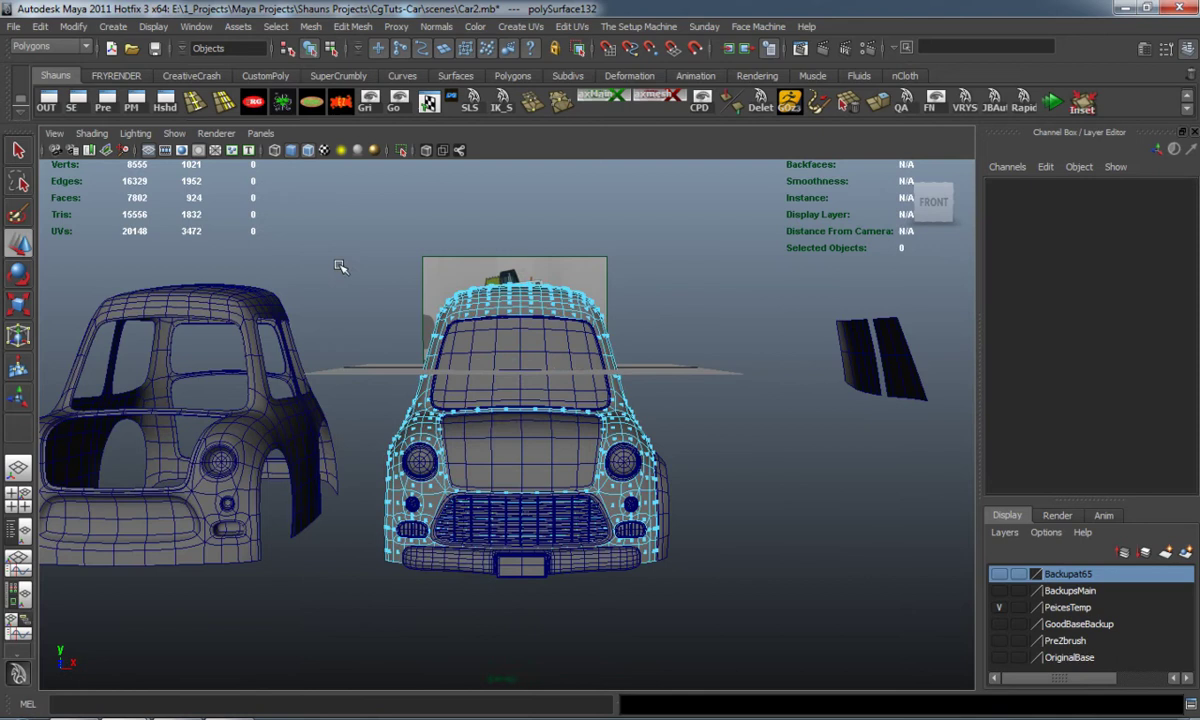
left_click_drag(340, 268, 520, 688)
key("Delete")
Move the lower hinge group of the rear door down near the door's bottom corner and seat it on the body surface
right_click_drag(630, 460, 618, 522, "alt")
left_click_drag(618, 522, 308, 428, "alt")
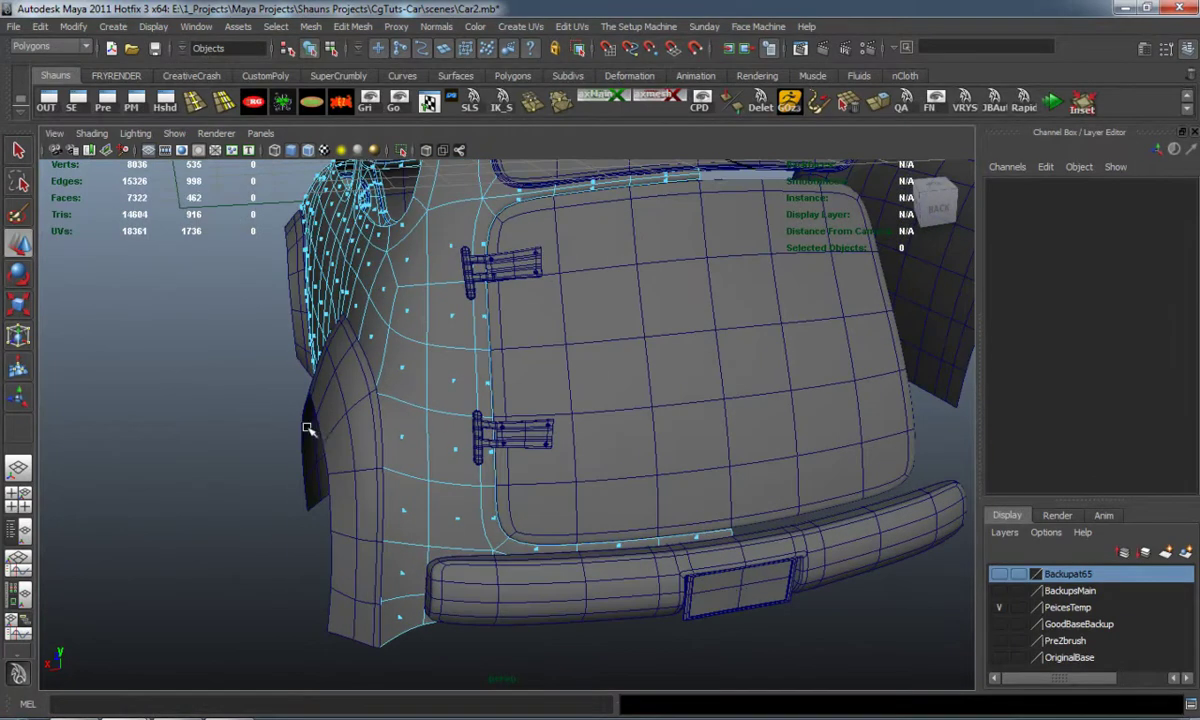
right_click_drag(308, 428, 320, 434, "alt")
right_click_drag(444, 418, 505, 398)
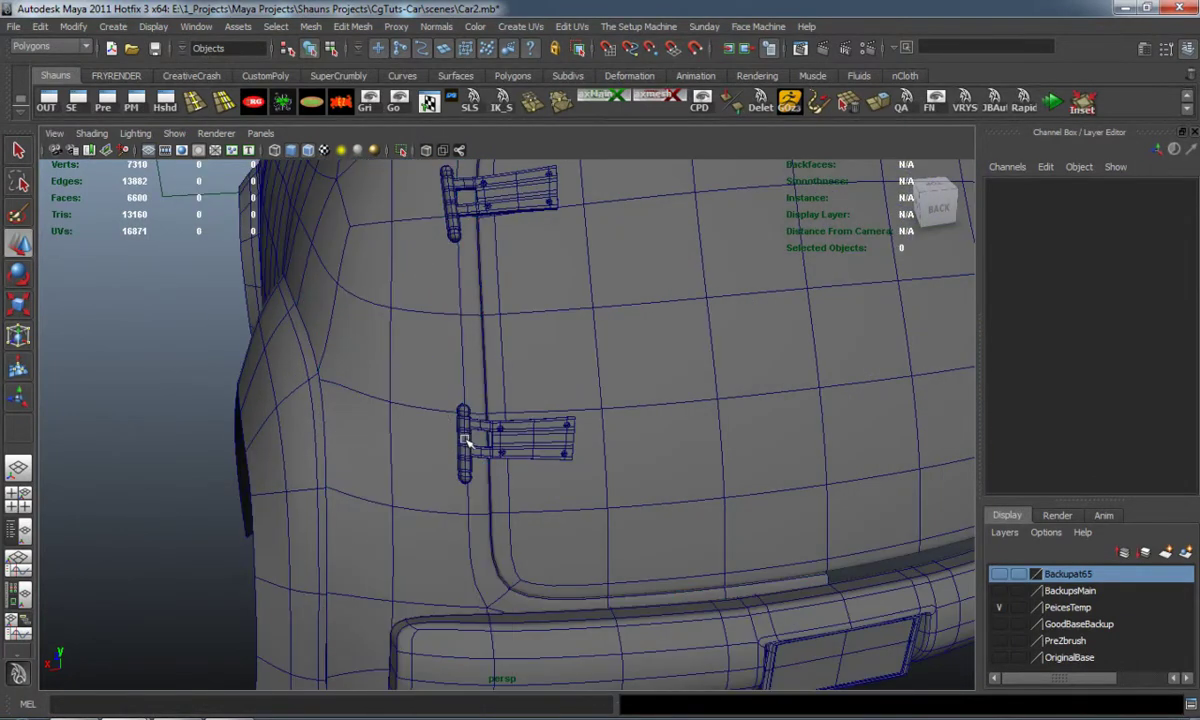
left_click(460, 428)
key("Up")
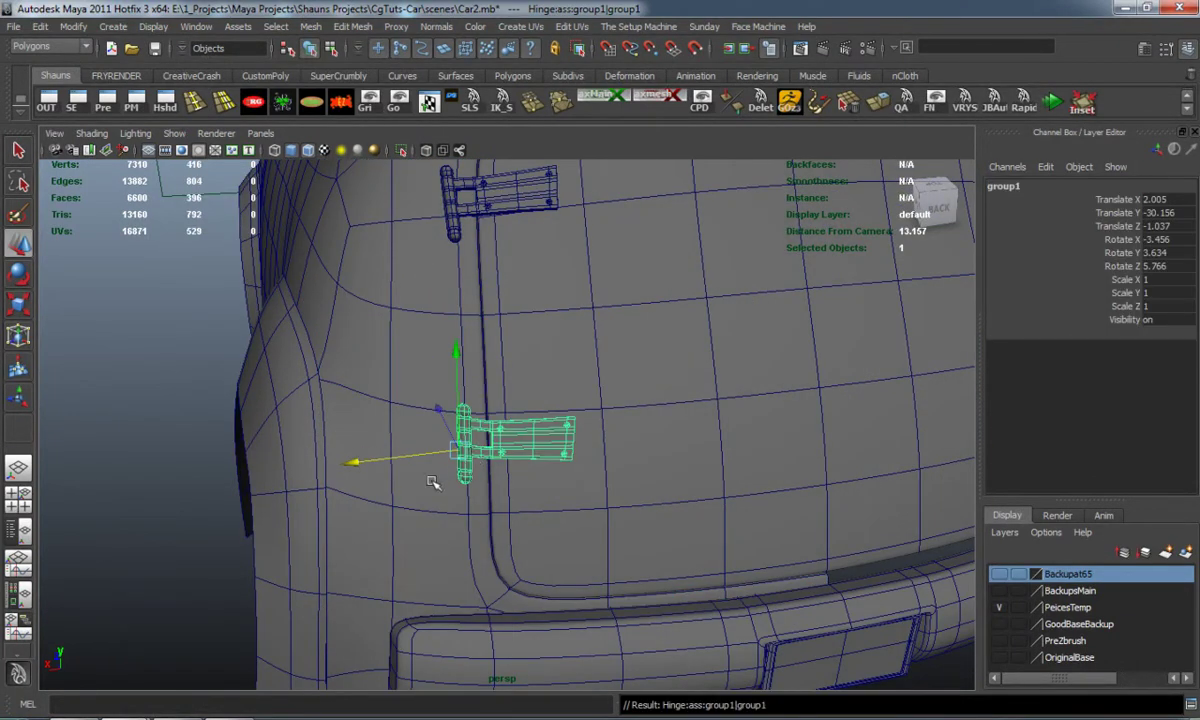
middle_click_drag(392, 542, 442, 477, "alt")
right_click_drag(442, 477, 531, 468, "alt")
left_click_drag(516, 256, 514, 350)
left_click_drag(514, 350, 596, 481, "alt")
middle_click_drag(596, 481, 408, 364, "alt")
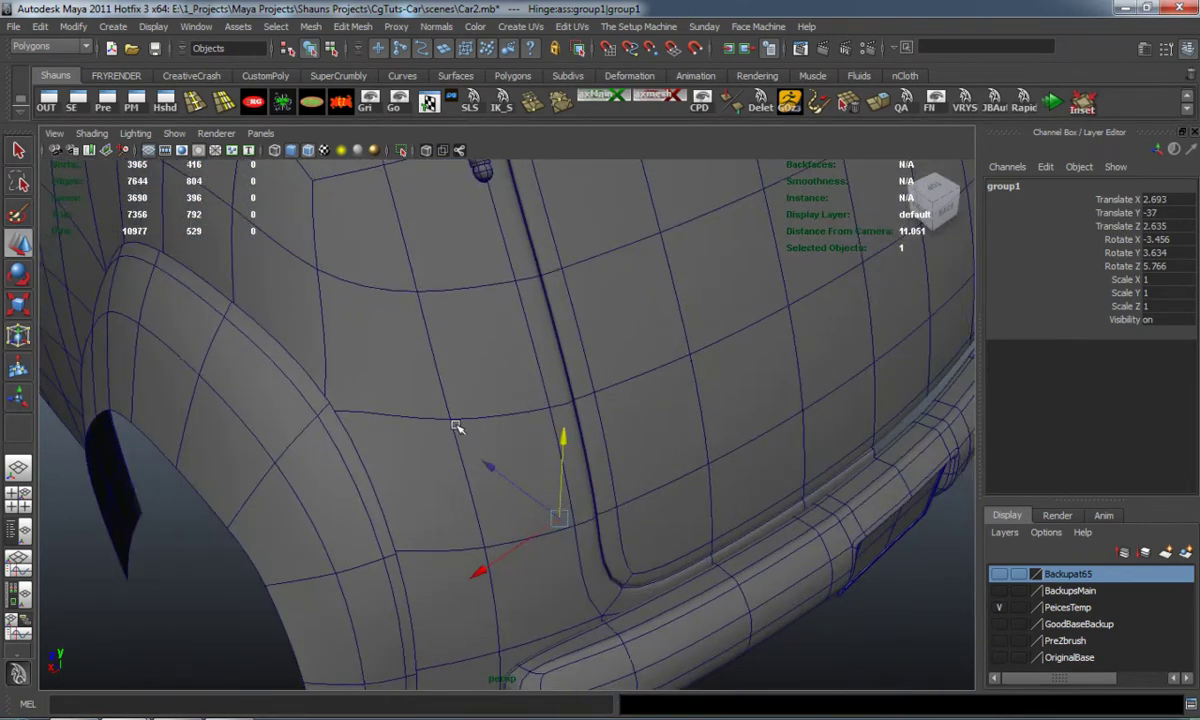
left_click_drag(455, 426, 510, 482, "alt")
middle_click_drag(510, 483, 506, 487)
left_click_drag(506, 487, 460, 372, "alt")
Inset the two body faces beside the rear door just above the lower hinge with a thin border and turn off the smooth preview
right_click_drag(460, 372, 249, 443)
left_click(148, 465)
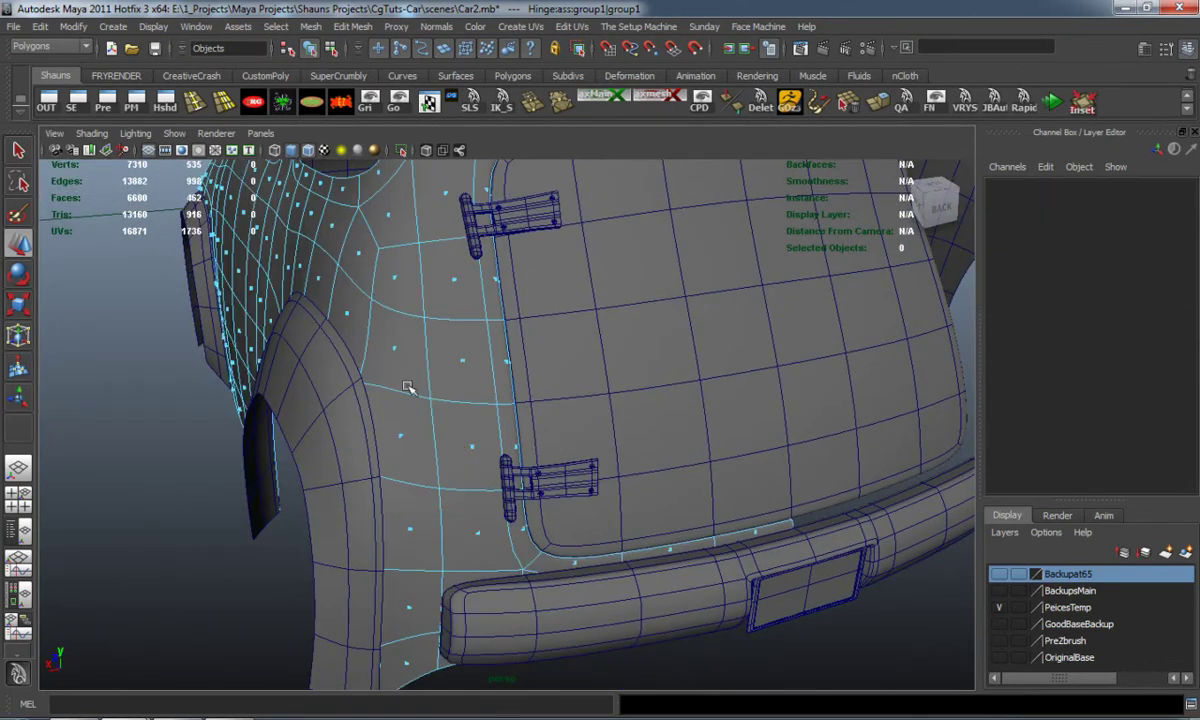
left_click(461, 360)
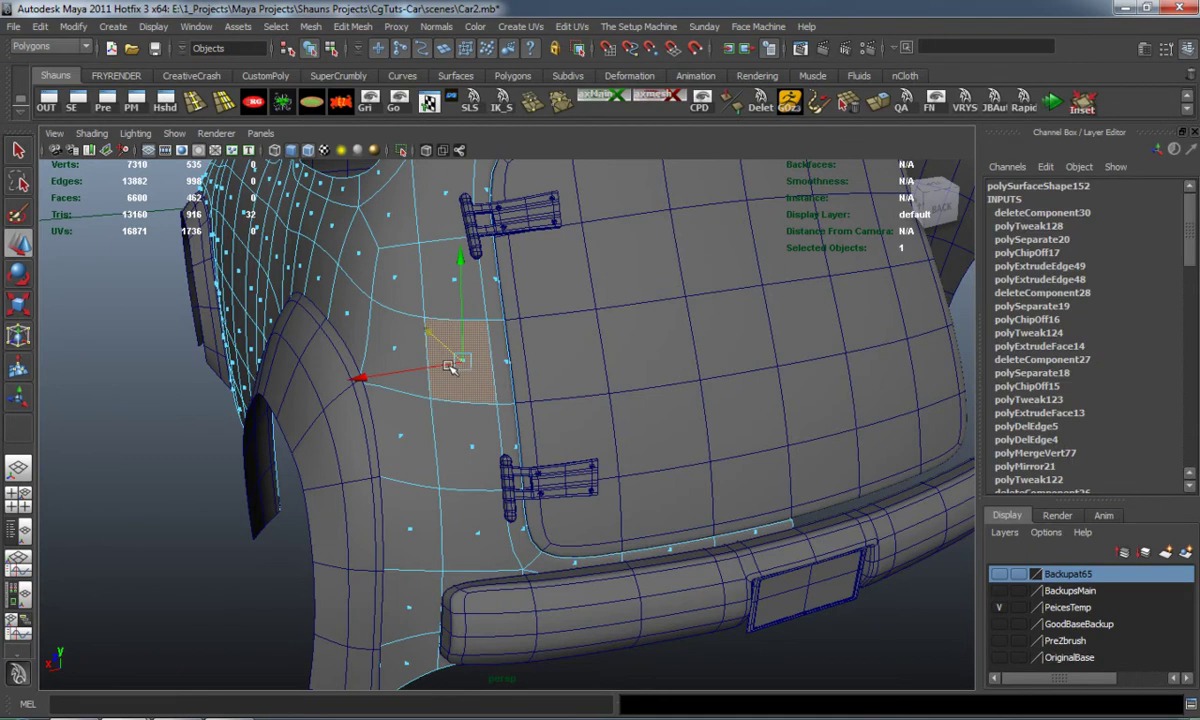
left_click(471, 446, "shift")
left_click_drag(432, 370, 503, 385, "alt")
left_click(1085, 103)
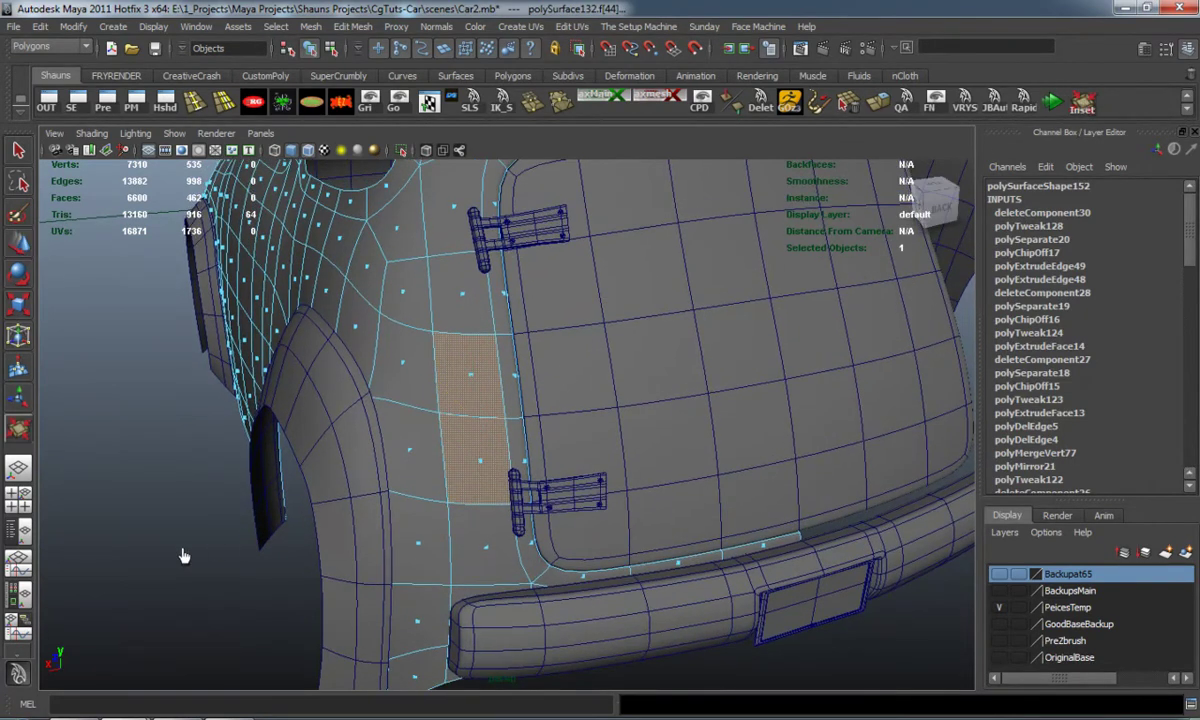
mouse_move(184, 556)
left_mouse_down()
mouse_move(230, 547)
mouse_move(200, 554)
left_mouse_up()
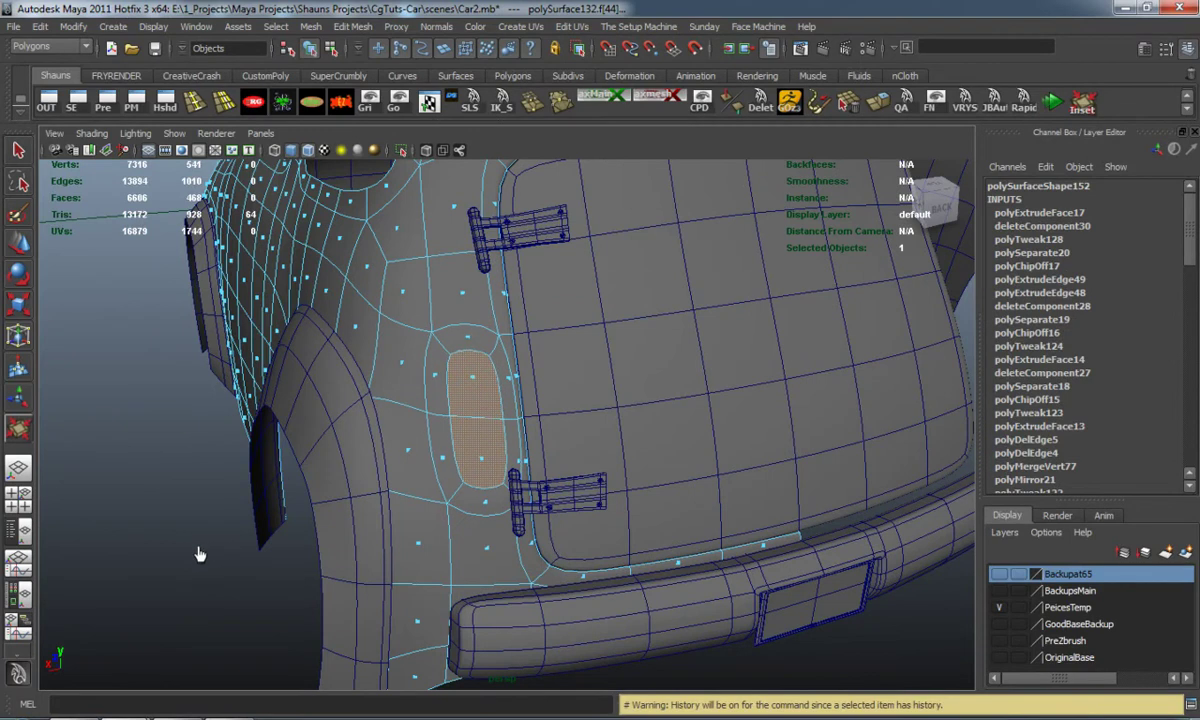
key("w")
key("1")
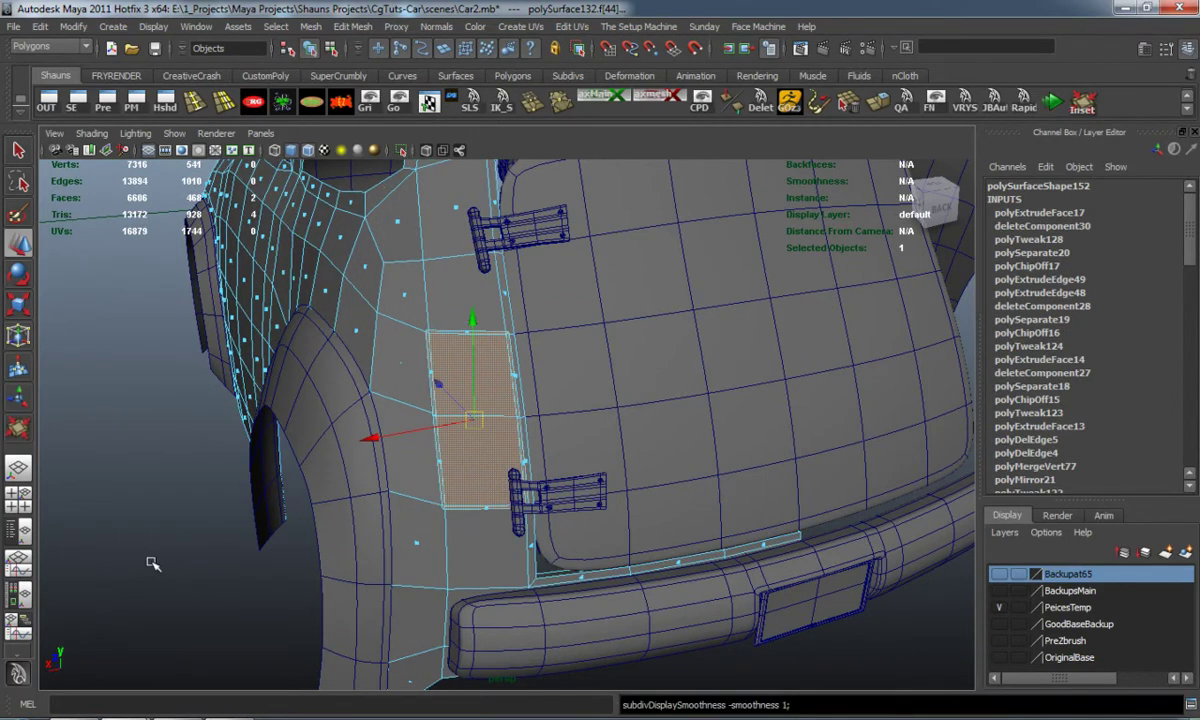
Undo the first inset and inset the same two faces again on the unsmoothed mesh
key("ctrl+z")
key("ctrl+z")
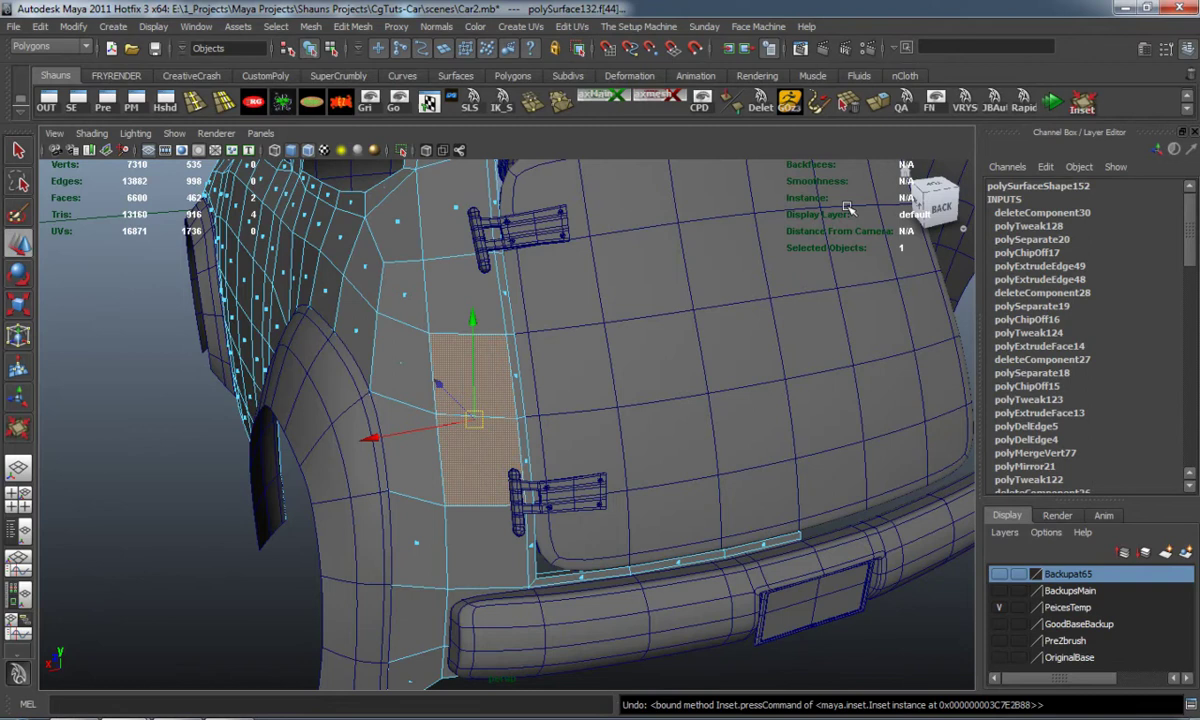
left_click(1083, 103)
left_click_drag(148, 528, 199, 522)
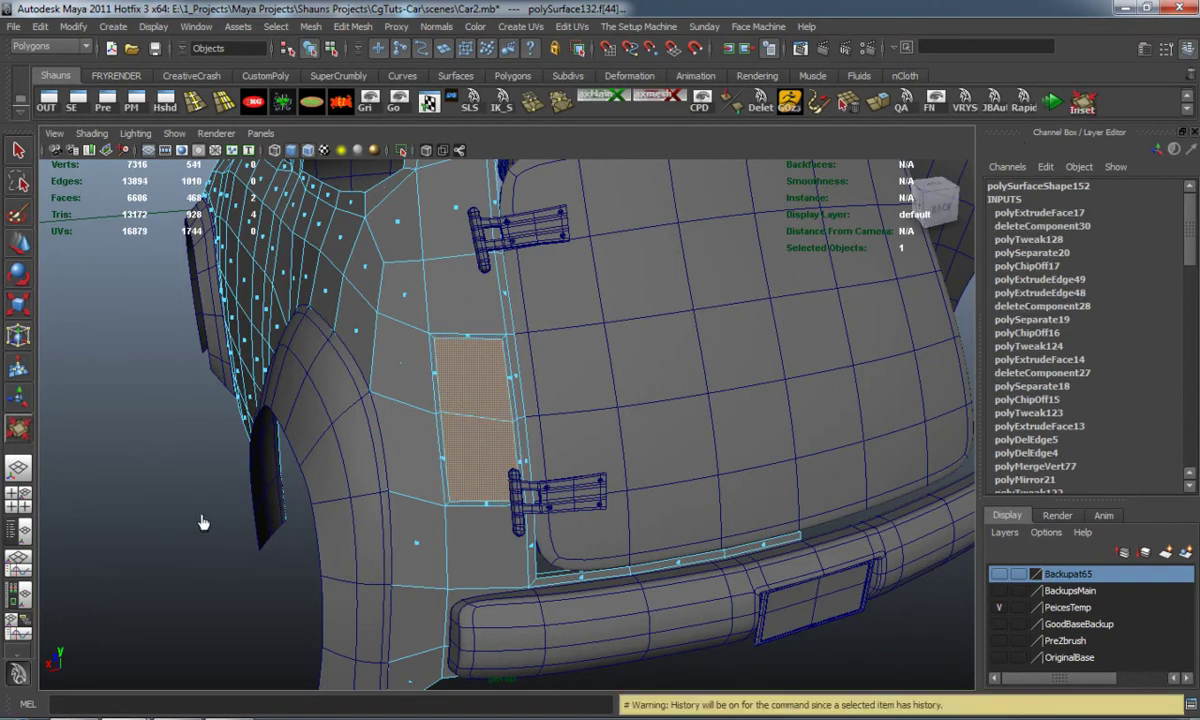
key("w")
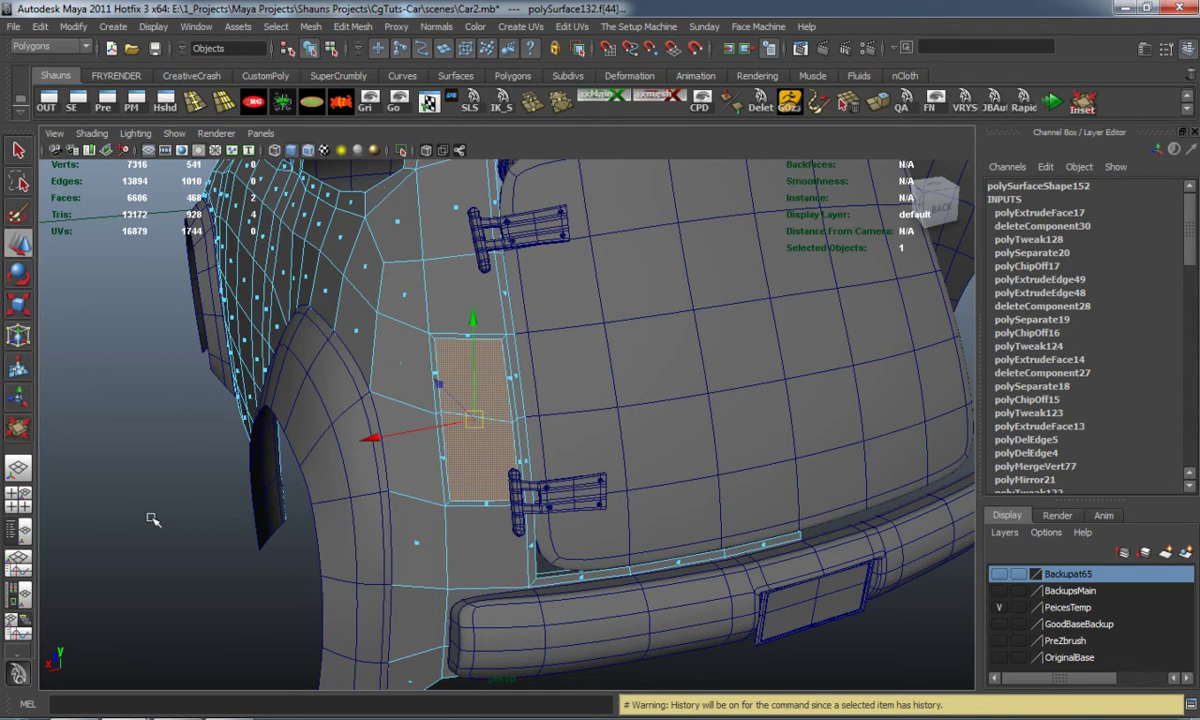
Select the narrow ring of border faces surrounding the two inset faces
left_click(138, 488)
left_click_drag(160, 482, 225, 517, "alt")
middle_click_drag(225, 517, 70, 511, "alt")
right_click_drag(70, 511, 137, 512, "alt")
left_click_drag(179, 504, 161, 509, "alt")
right_click_drag(161, 509, 271, 493, "alt")
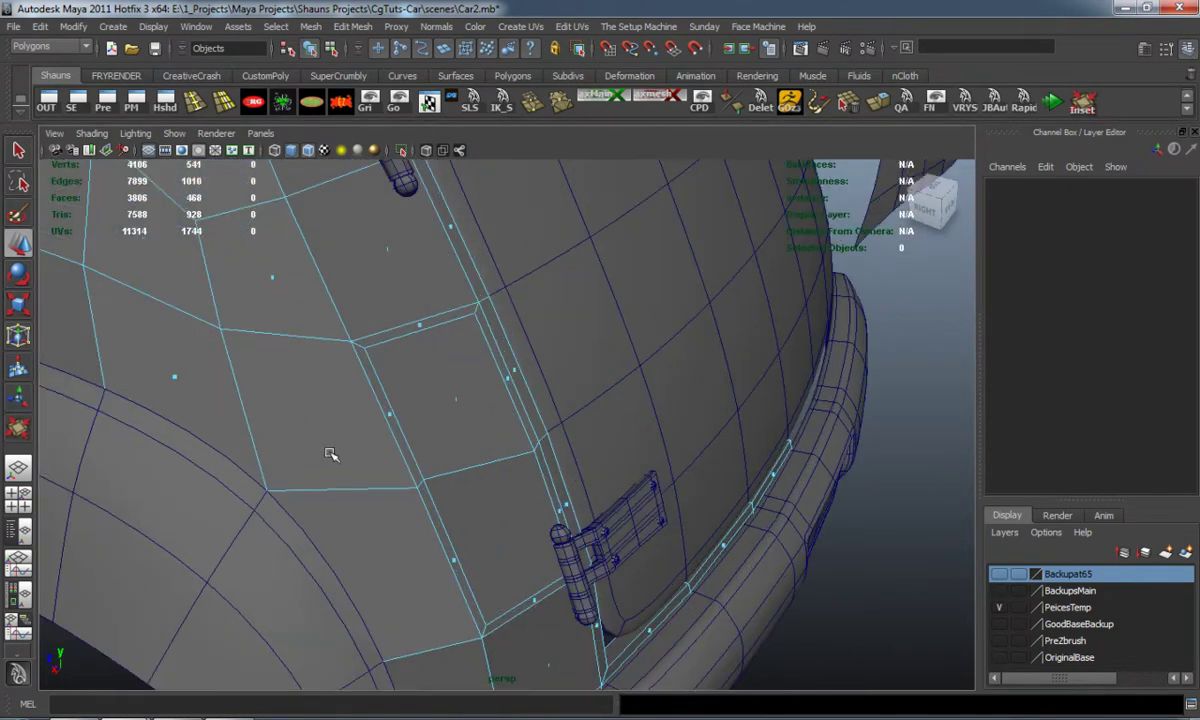
left_click(388, 419)
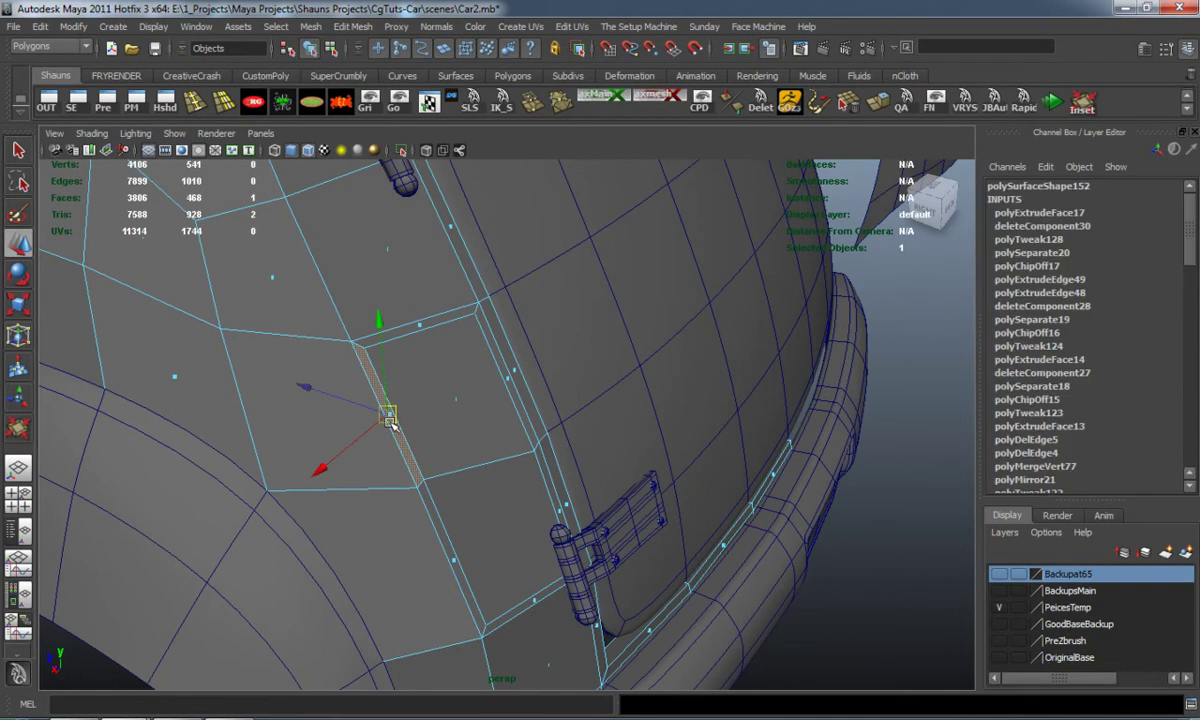
double_click(454, 558, "shift")
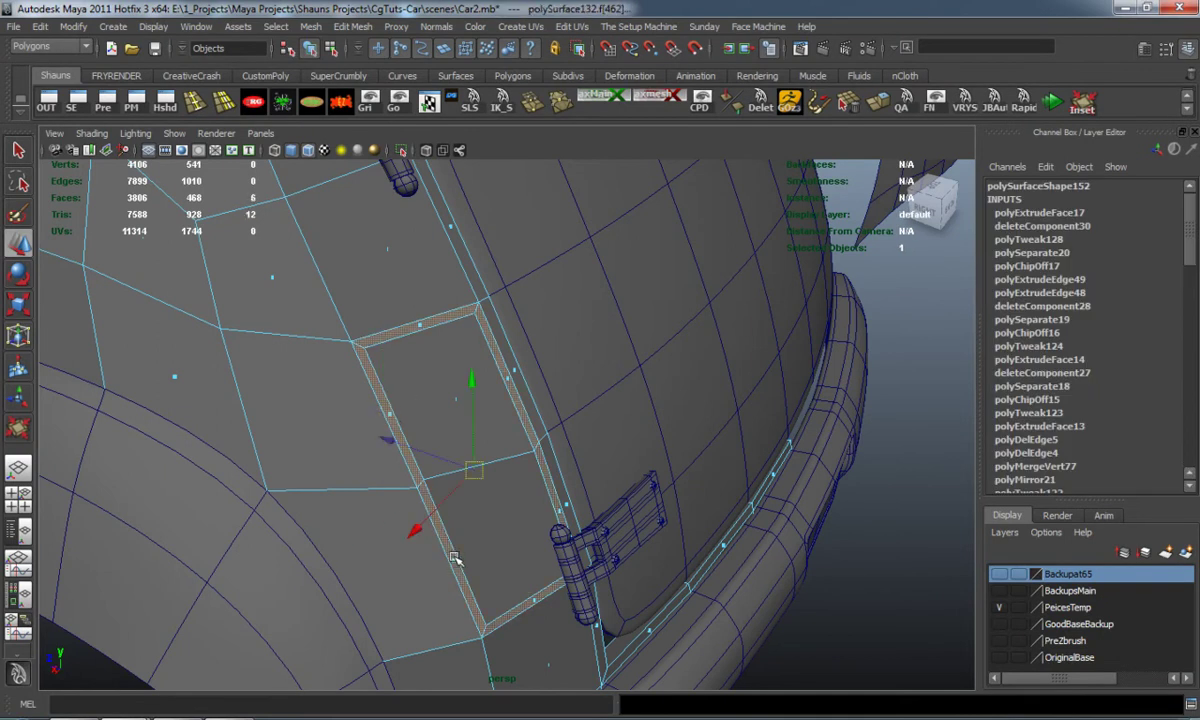
right_click_drag(383, 517, 352, 516, "alt")
left_click_drag(352, 516, 386, 517, "alt")
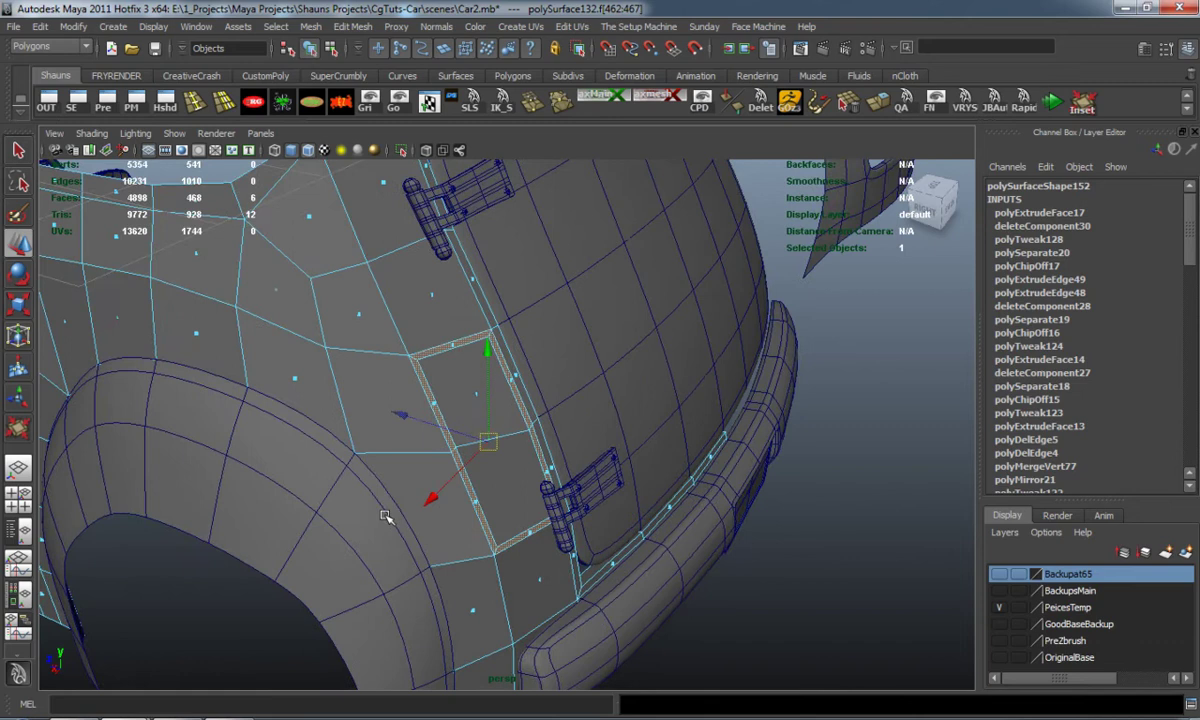
scroll(385, 516, "up", 5)
Undo the border selection and the narrow inset, and inset the two faces again with a wider border
key("ctrl+z")
key("ctrl+z")
key("ctrl+z")
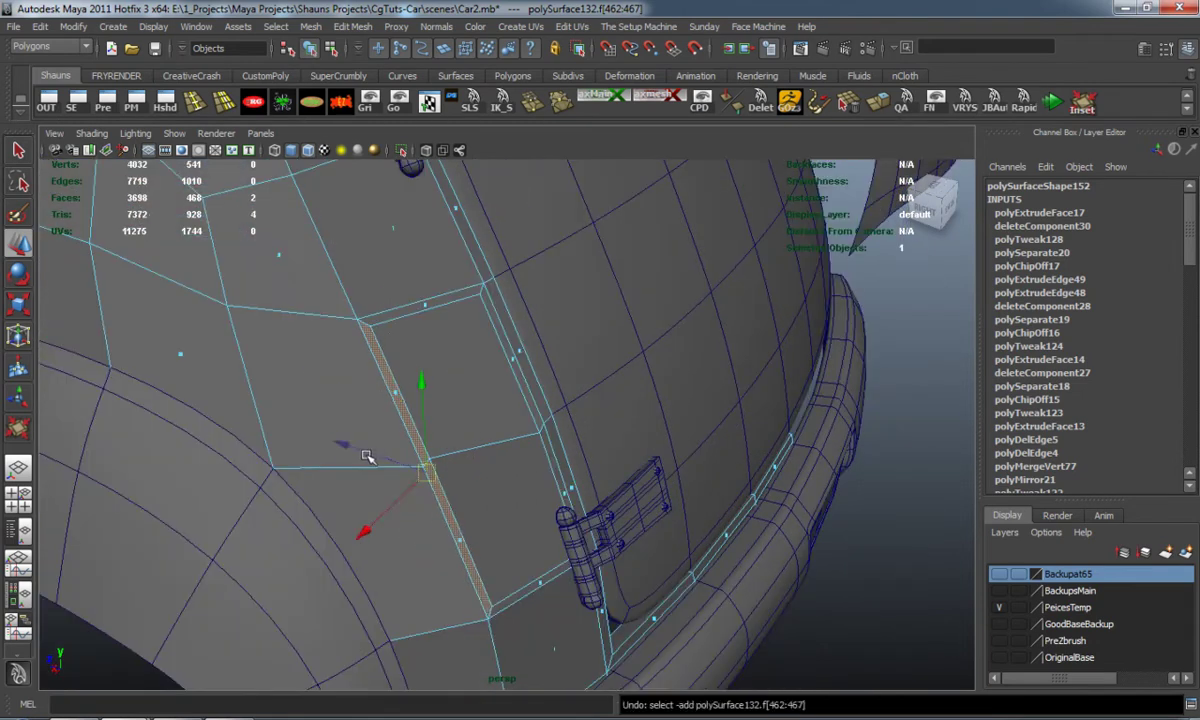
left_click(1084, 105)
left_click_drag(829, 492, 938, 497)
key("w")
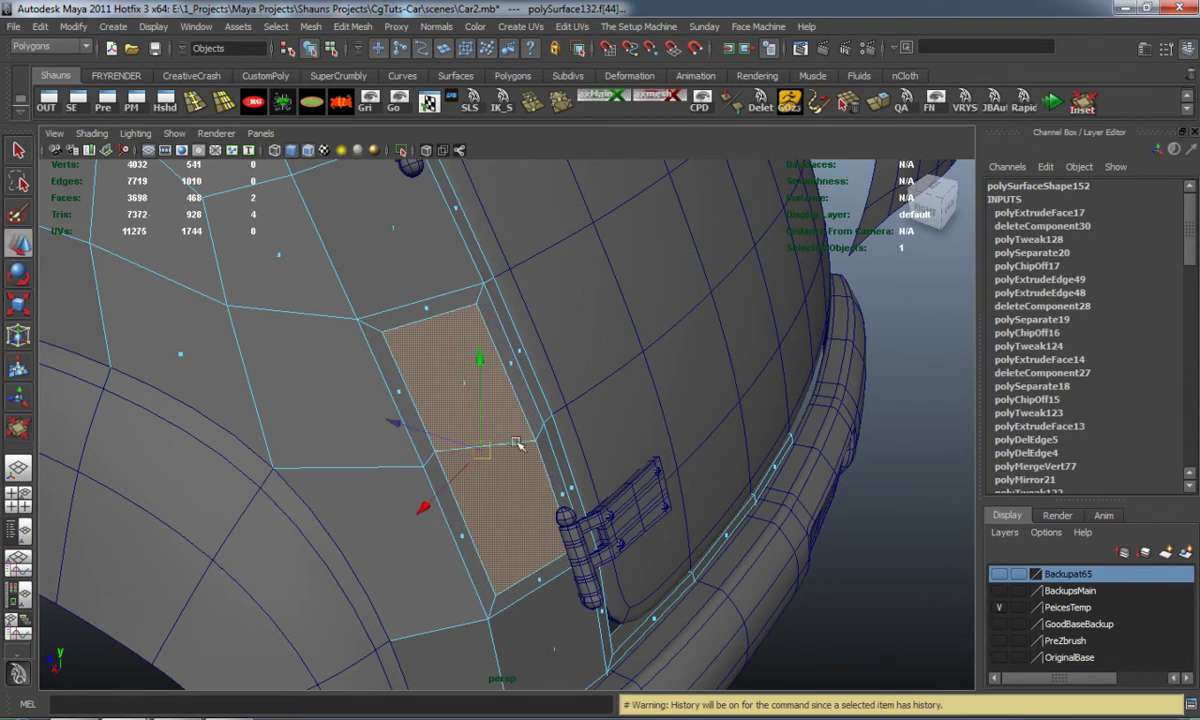
Select the ring of border faces around the inset and duplicate it as a separate mesh
left_click(399, 395)
double_click(424, 316, "shift")
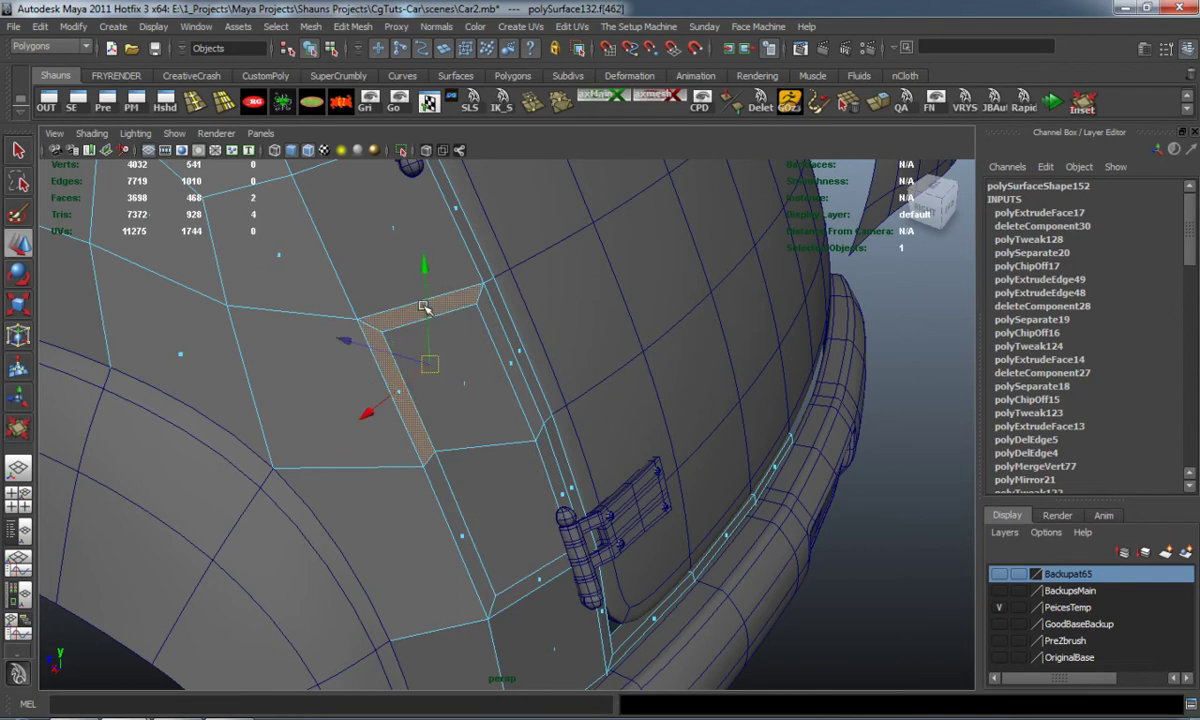
left_click_drag(424, 316, 445, 362, "alt")
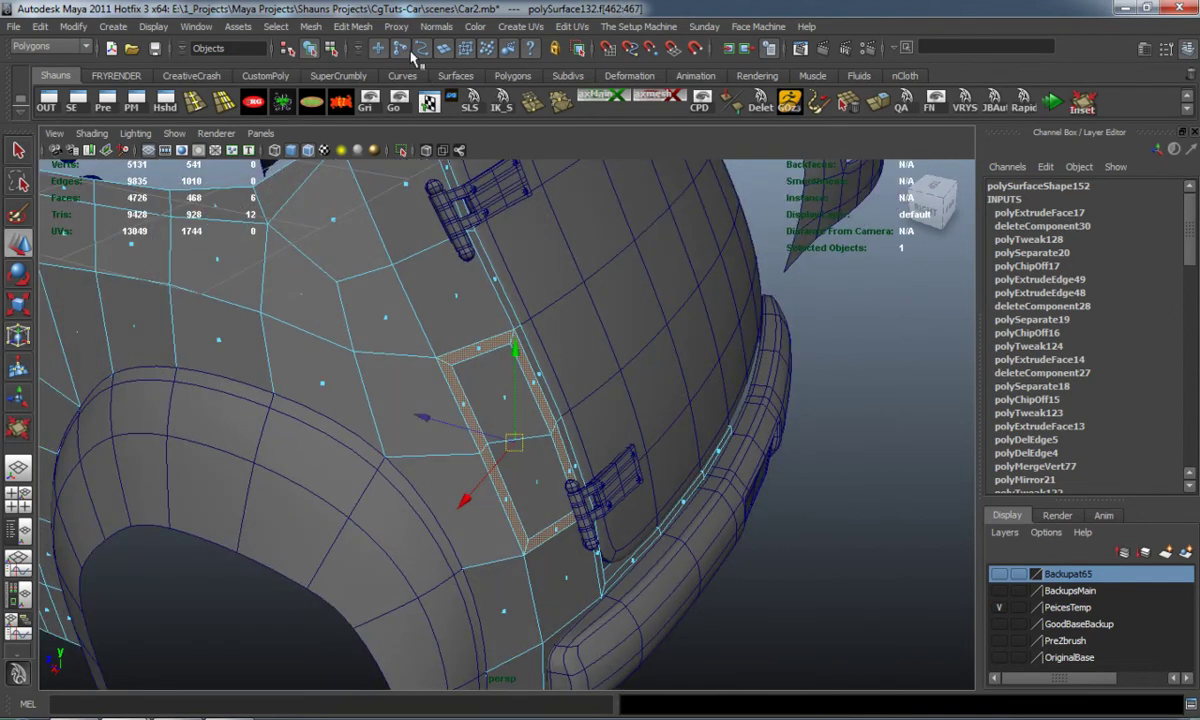
left_click(350, 27)
left_click(402, 315)
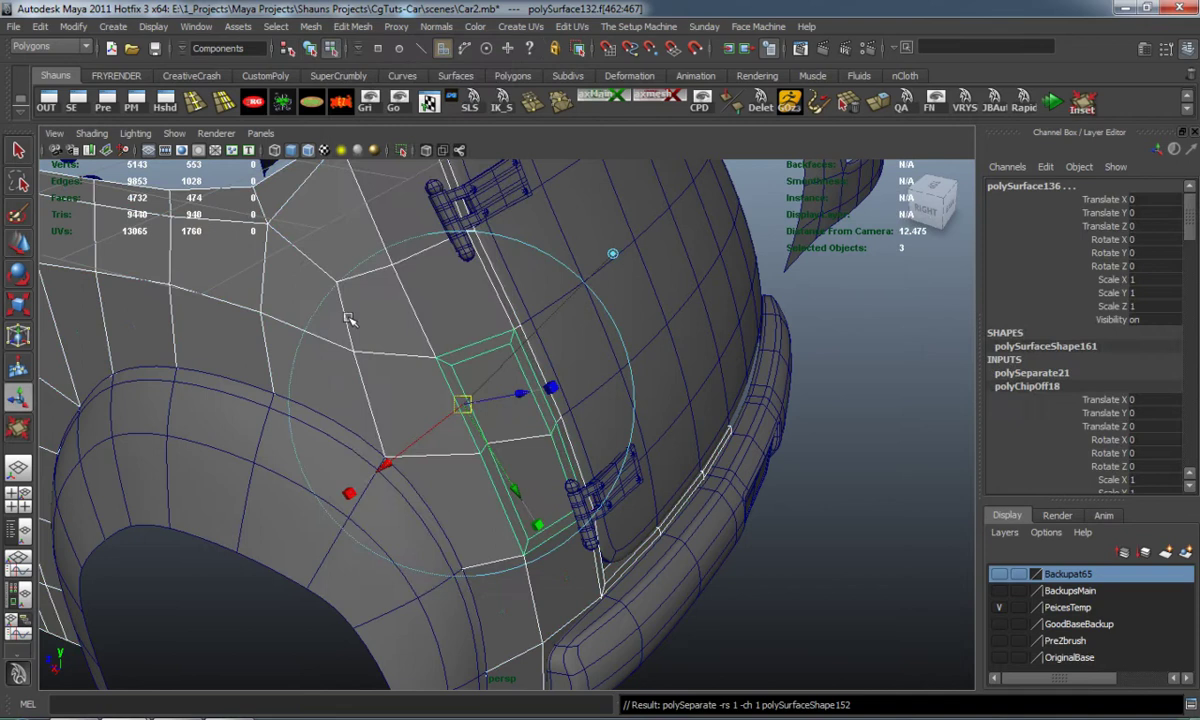
right_click(345, 313)
right_click_drag(345, 313, 410, 296)
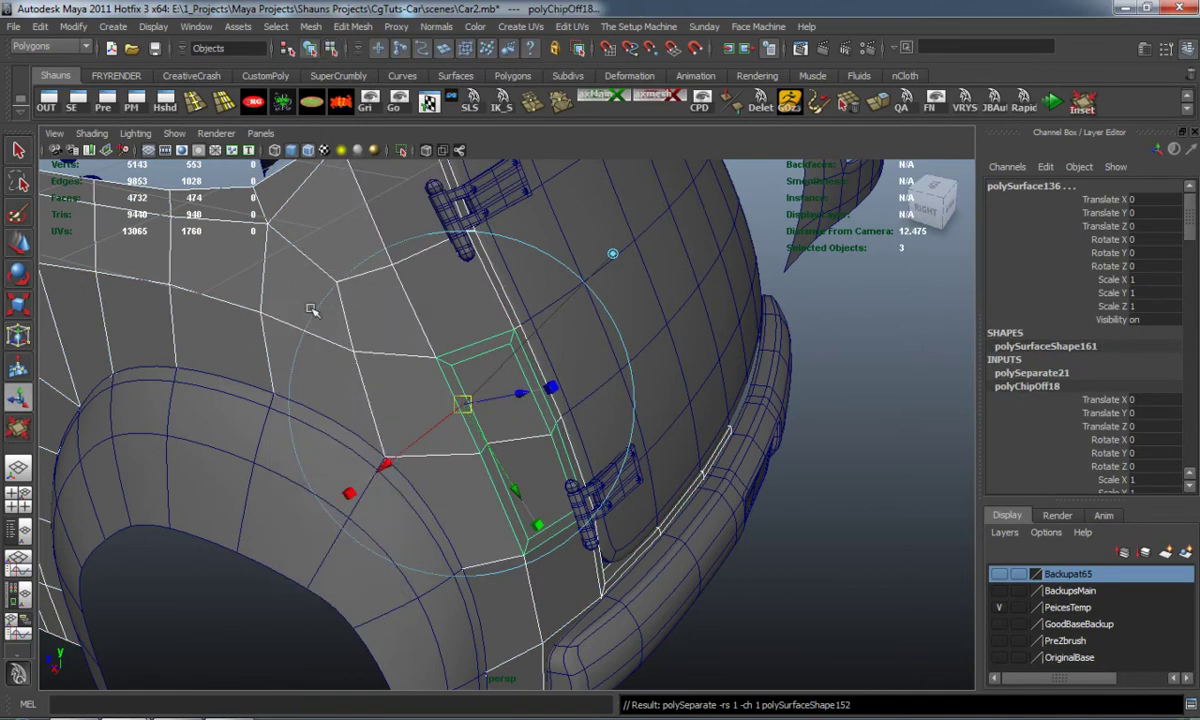
Delete the half body containing the inset and set the full body copy's Translate X to 0
left_click(237, 310)
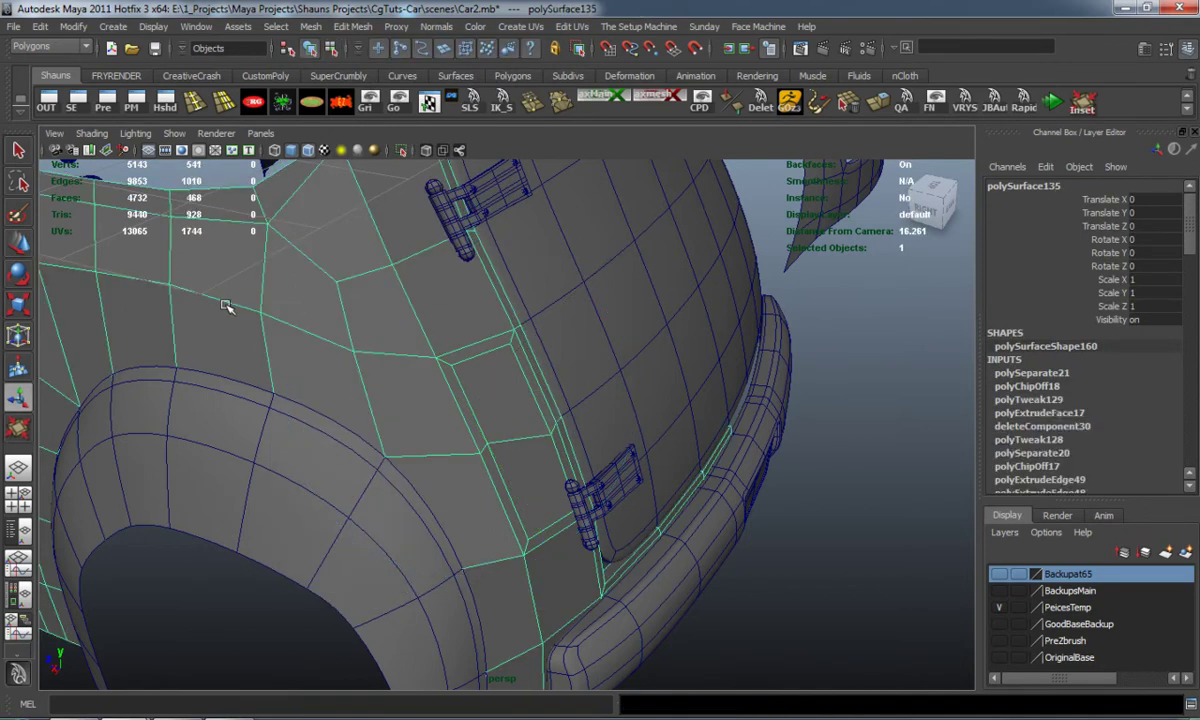
key("ctrl+h")
left_click_drag(249, 313, 632, 233, "alt")
left_click(723, 186)
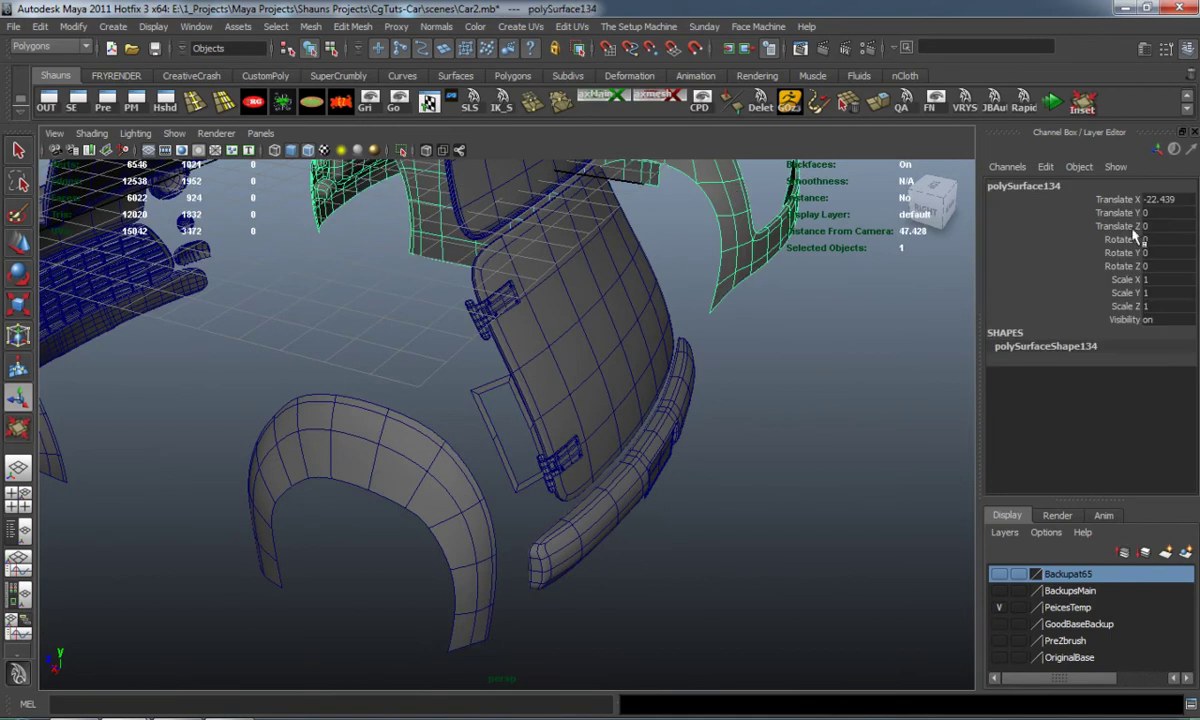
left_click(1157, 200)
type("0")
key("Return")
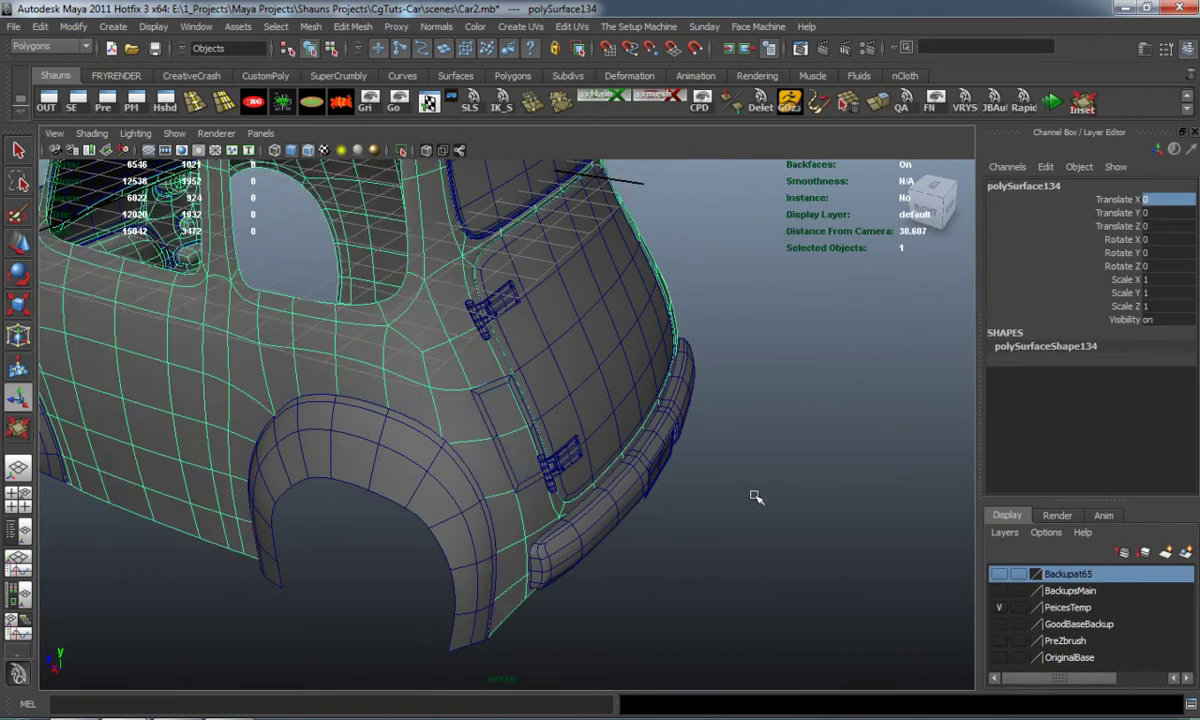
Undo the body copy's repositioning and the deletion of the half body
key("ctrl+z")
key("ctrl+z")
key("ctrl+z")
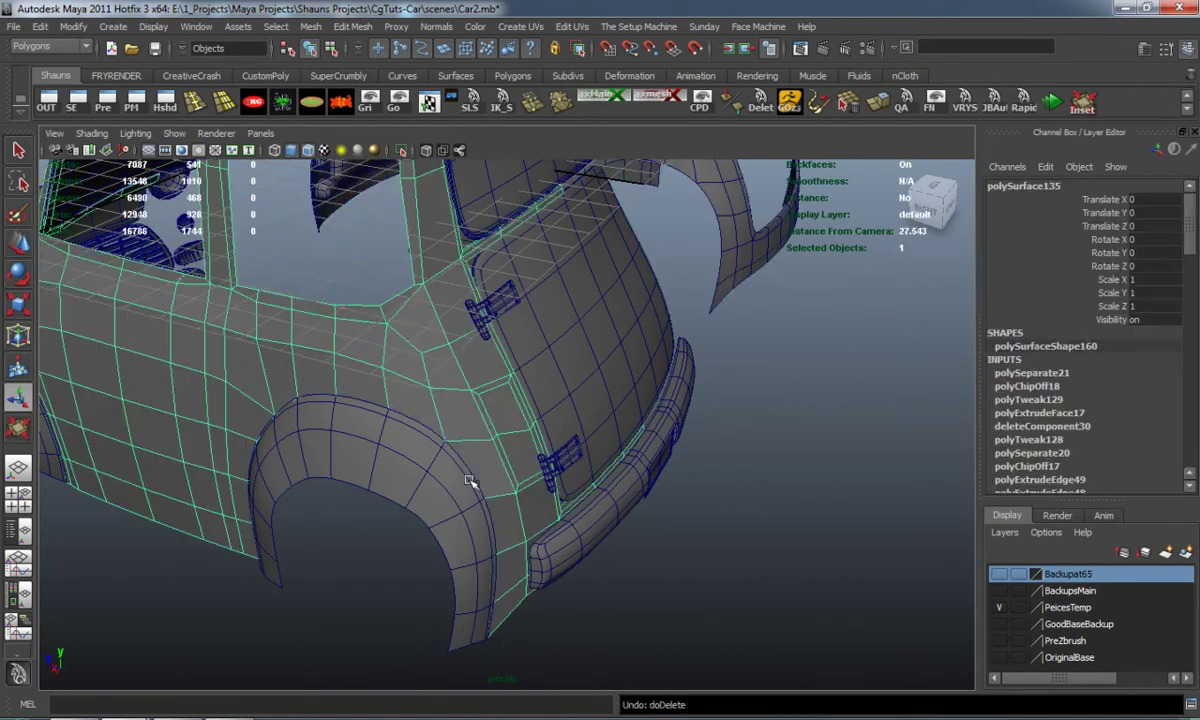
Select the two faces inside the inset border, and return to selecting the half body as an object
left_click(775, 567)
scroll(520, 440, "up", 4)
mouse_move(505, 390)
right_mouse_down()
mouse_move(503, 424)
mouse_move(498, 400)
right_mouse_up()
left_click(505, 397)
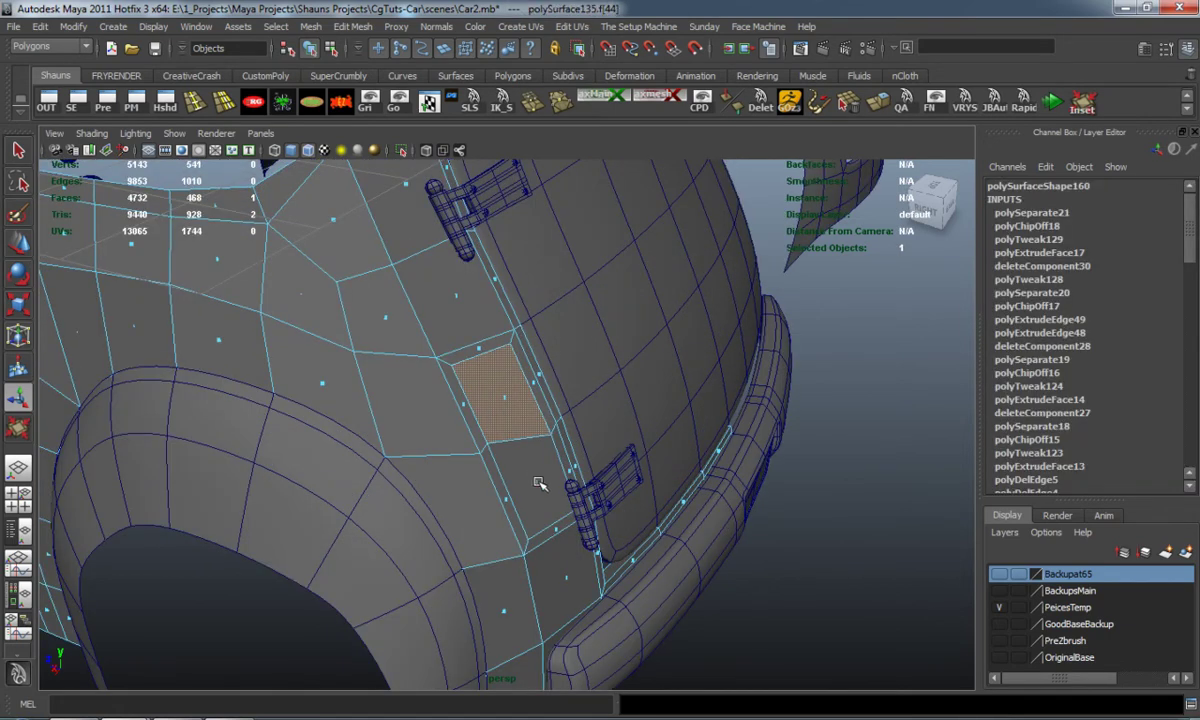
left_click(521, 474, "shift")
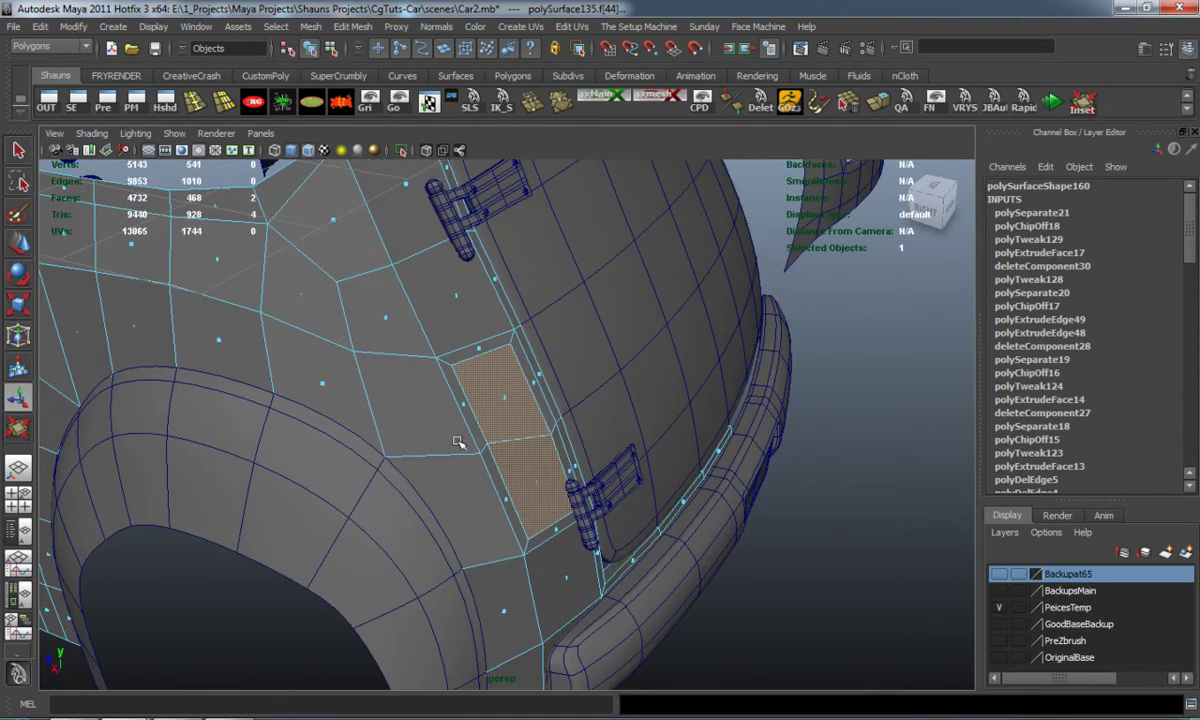
right_click_drag(400, 398, 424, 398)
key("w")
key("f")
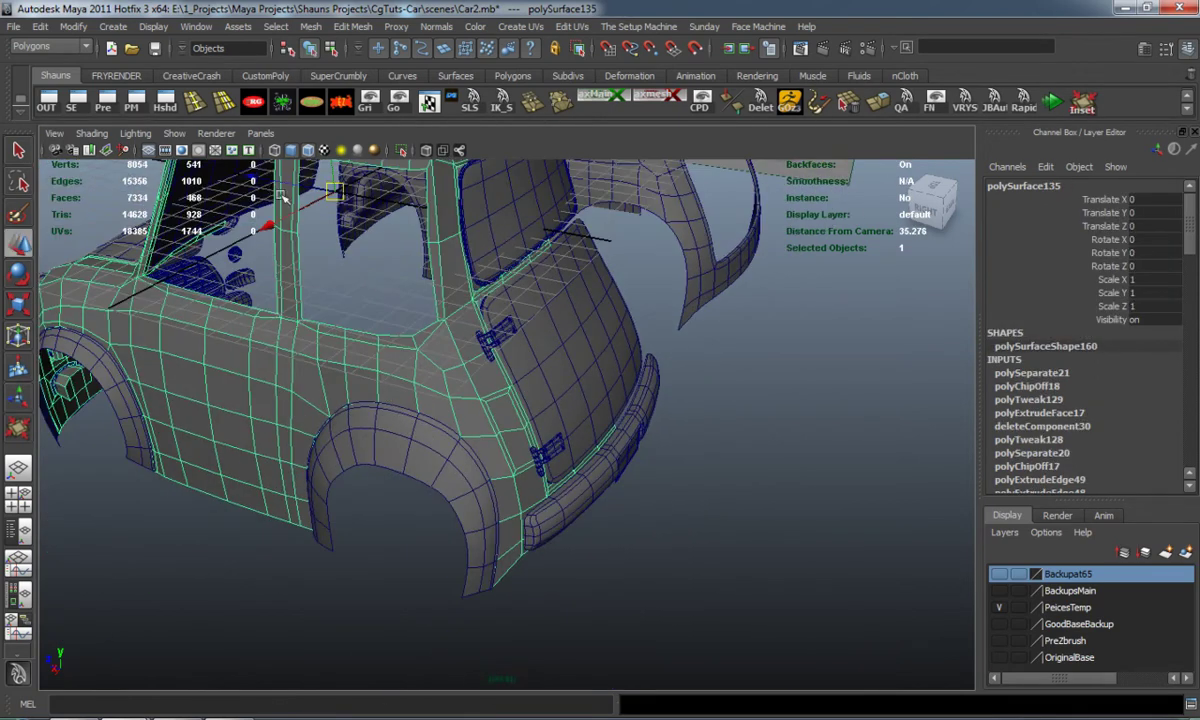
left_click_drag(307, 189, 246, 172, "alt")
right_click_drag(343, 292, 437, 418, "alt")
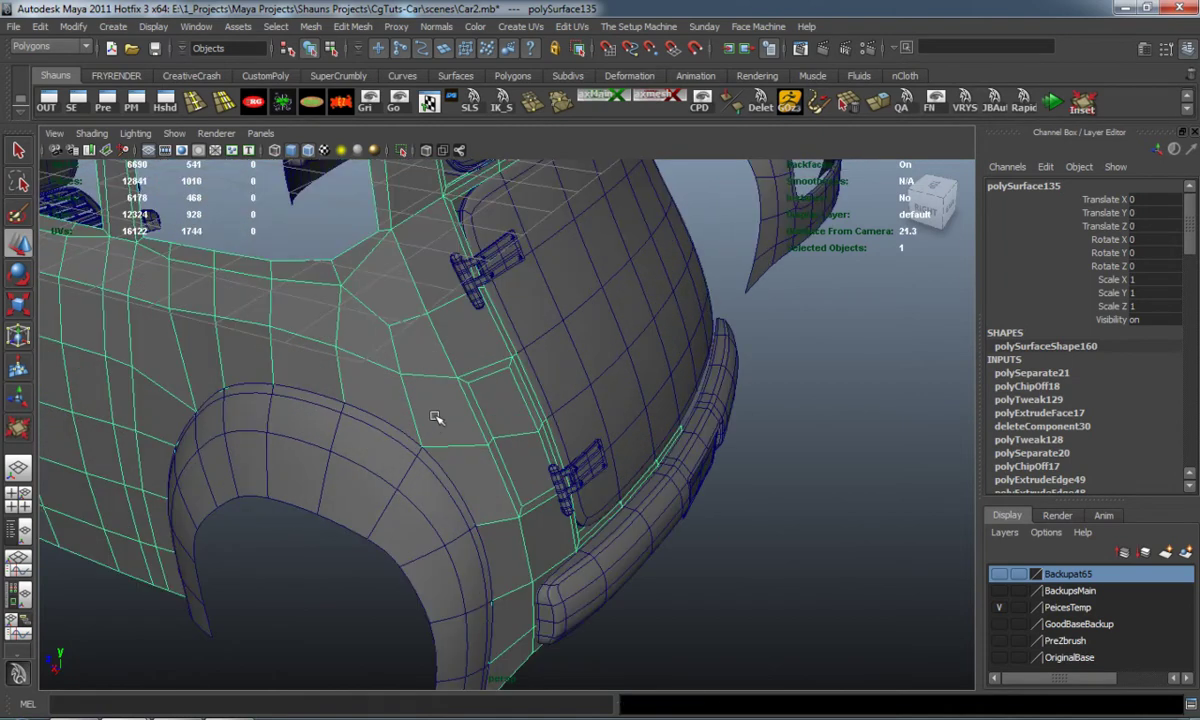
Extract the two faces inside the inset border from the half body as a separate mesh and return to object selection
right_click(420, 382)
left_click(424, 420)
left_click(506, 404)
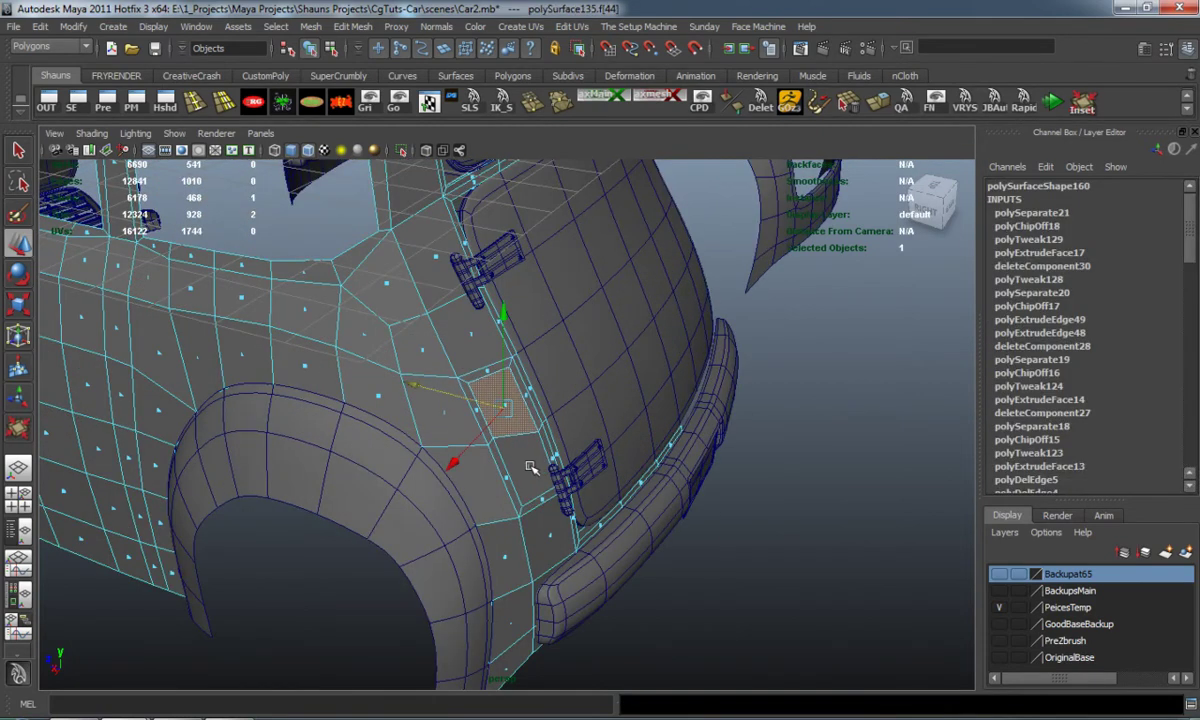
left_click(530, 468, "shift")
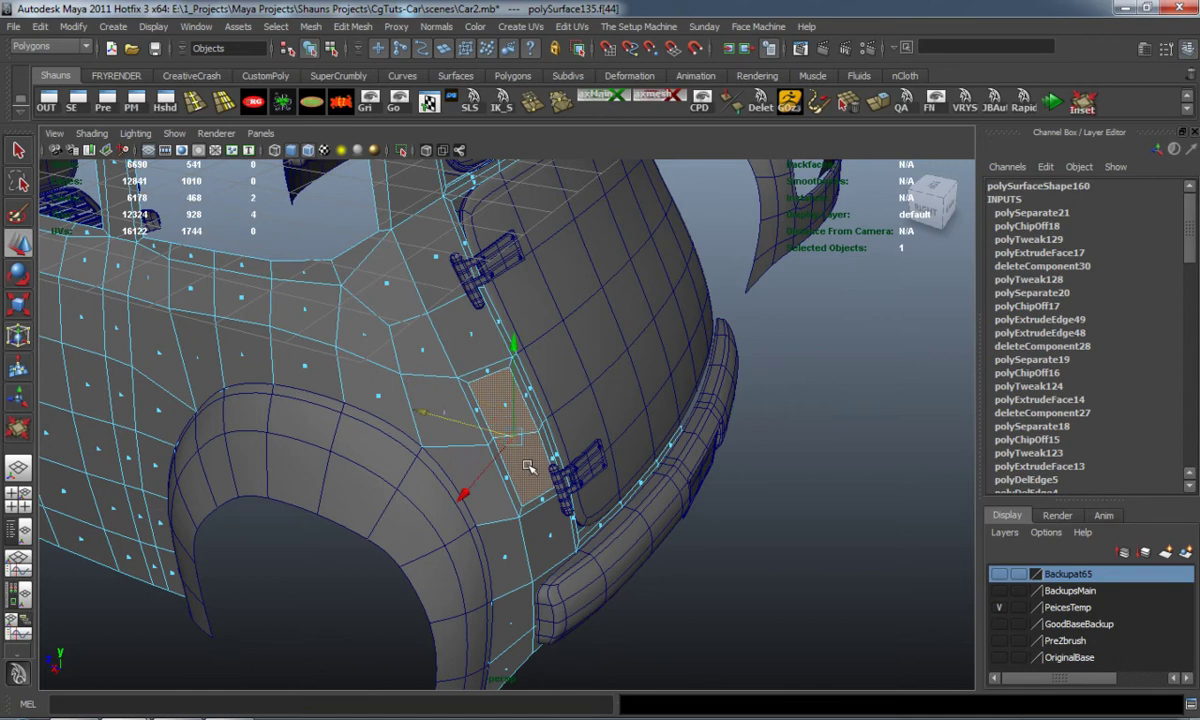
left_click(313, 27)
left_click(340, 80)
right_click(314, 345)
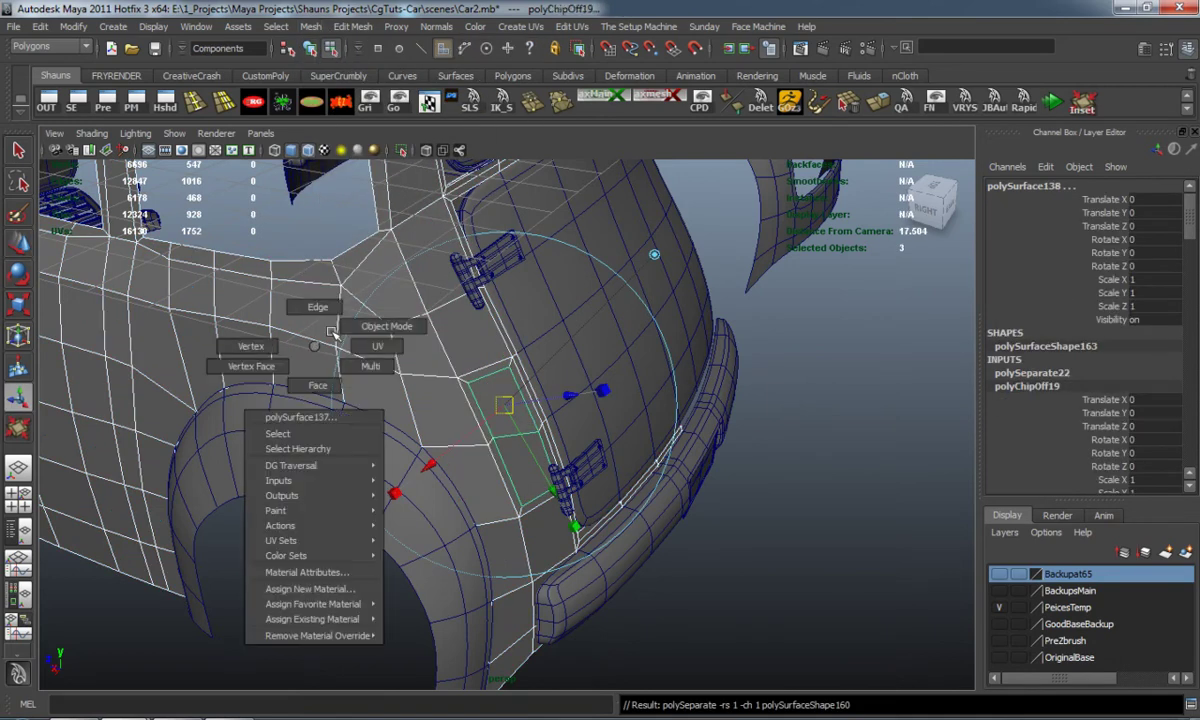
right_click_drag(332, 332, 368, 326)
Hide the half body and set the full body copy's Translate X to 0
left_click(262, 330)
key("ctrl+h")
right_click_drag(323, 391, 442, 425, "alt")
key("bracketleft")
left_click(758, 249)
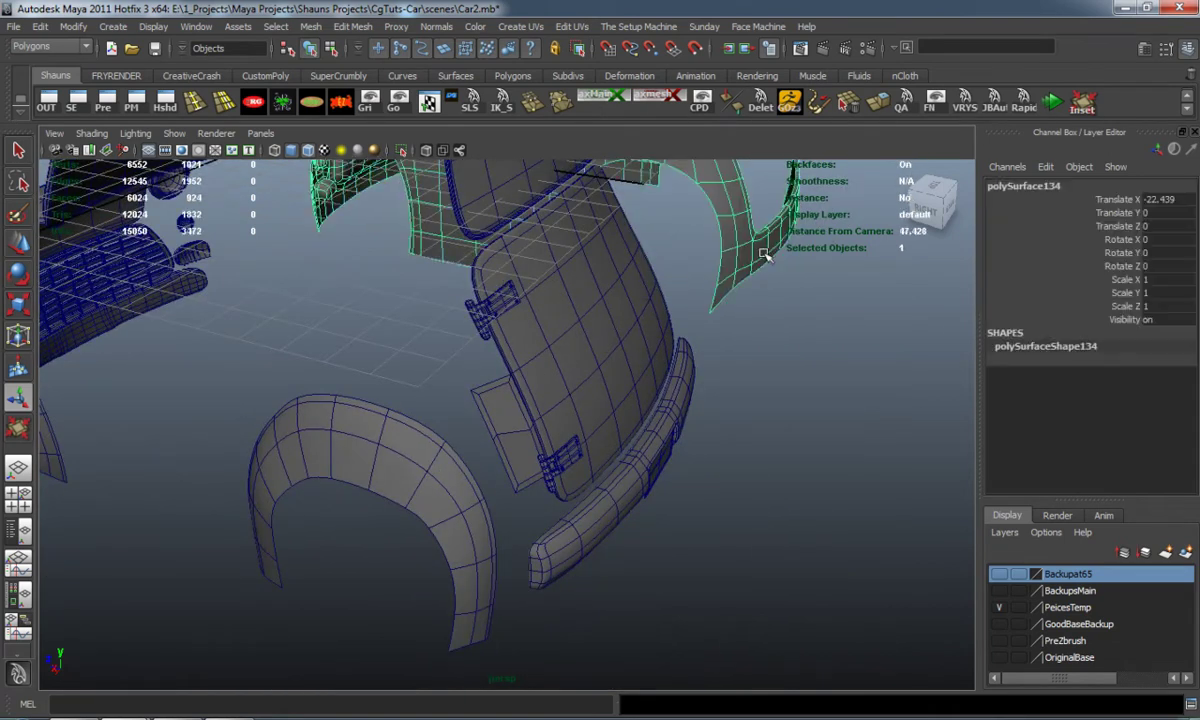
left_click(1168, 201)
type("0")
key("Return")
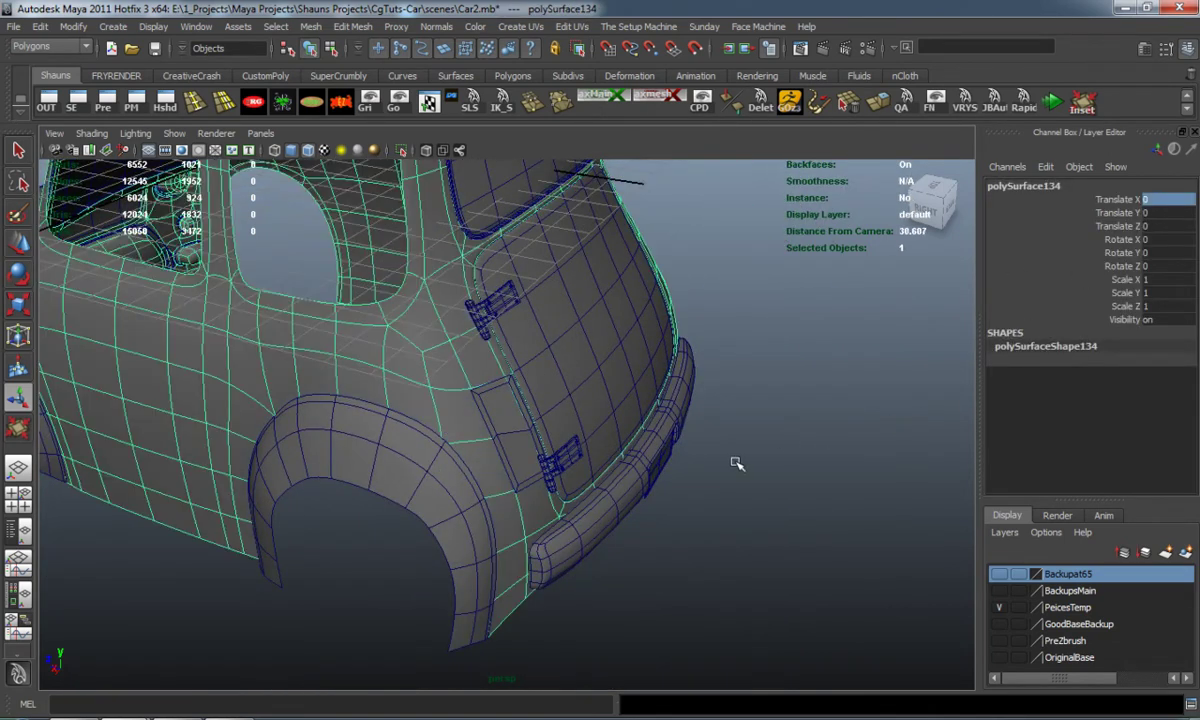
Extrude the outer border edges of the panel frame with a Local Translate Z of about -0.074
left_click(736, 463)
scroll(462, 423, "up", 5)
left_click(437, 397)
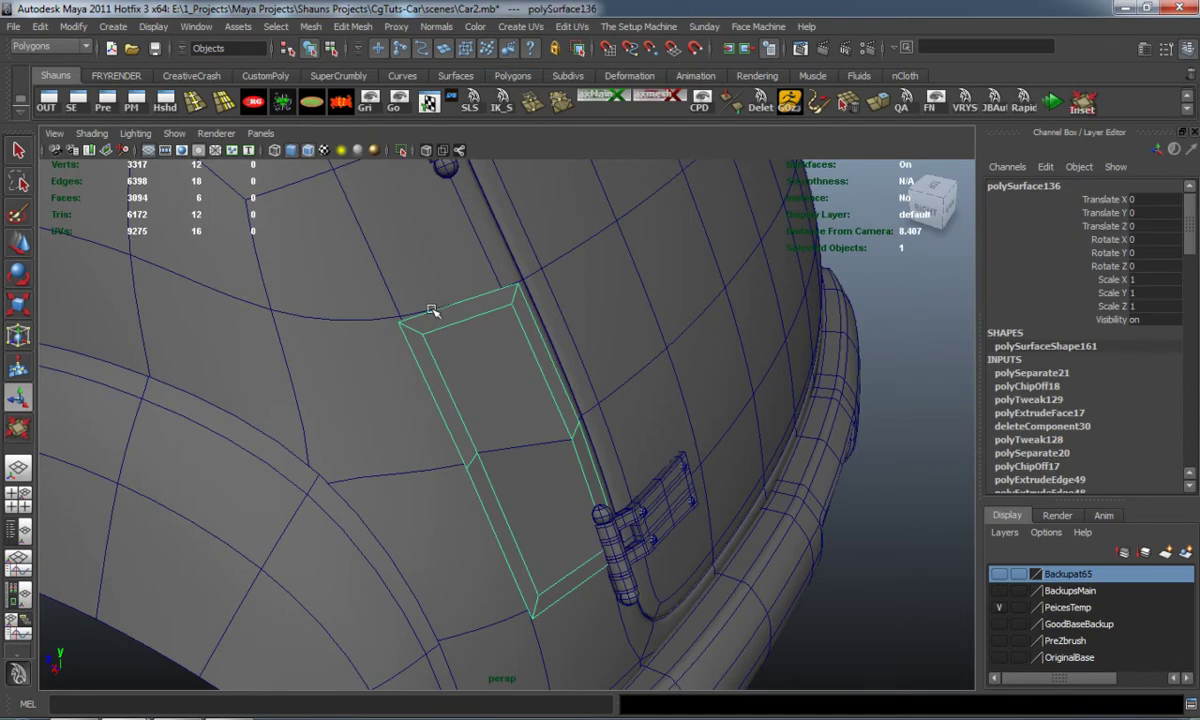
right_click_drag(432, 311, 405, 272)
left_click(403, 297)
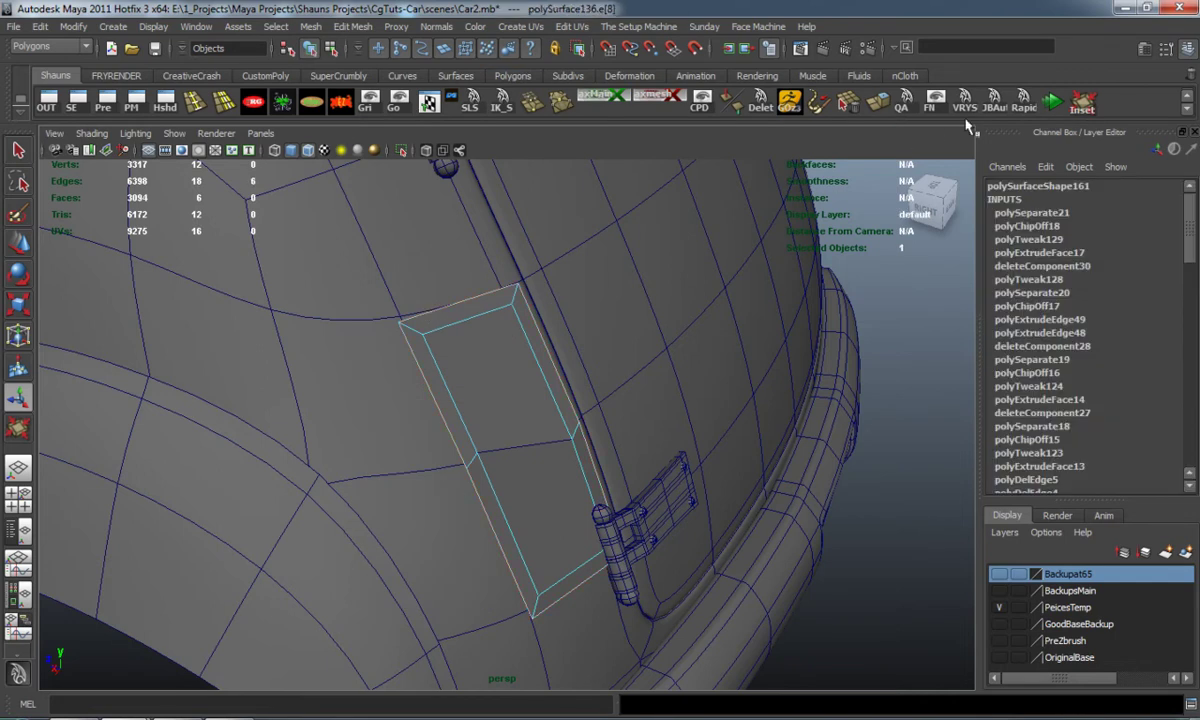
left_click(878, 102)
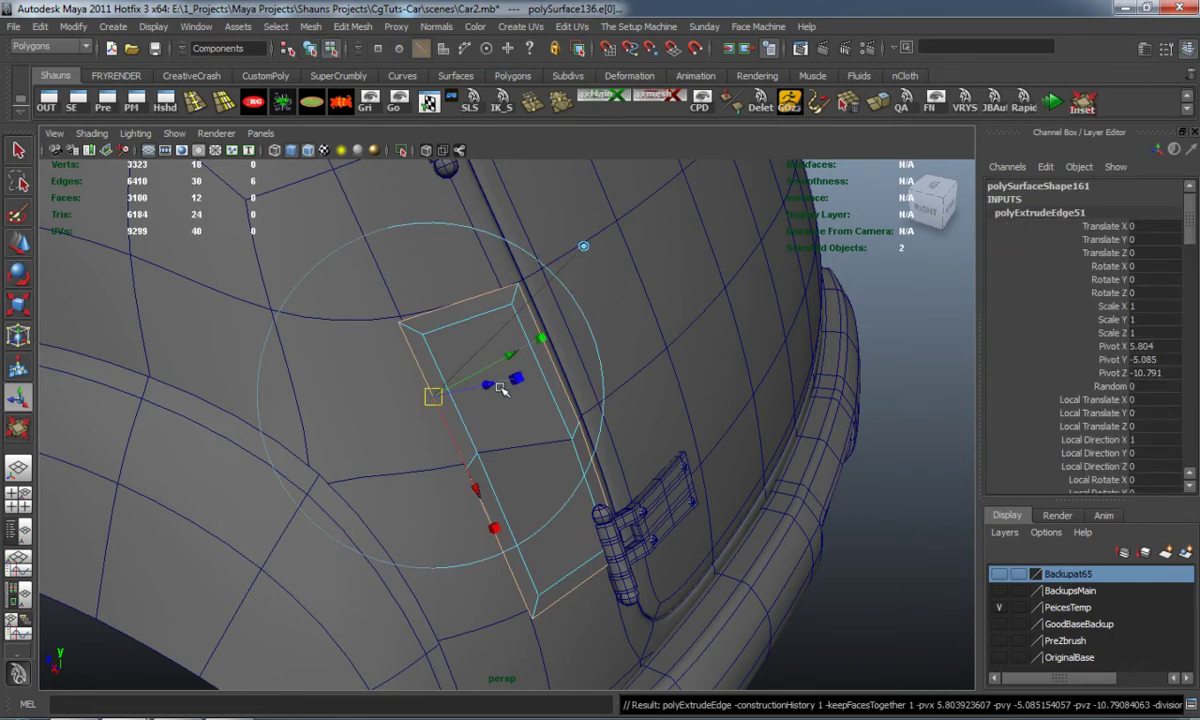
left_click_drag(500, 390, 482, 386)
key("3")
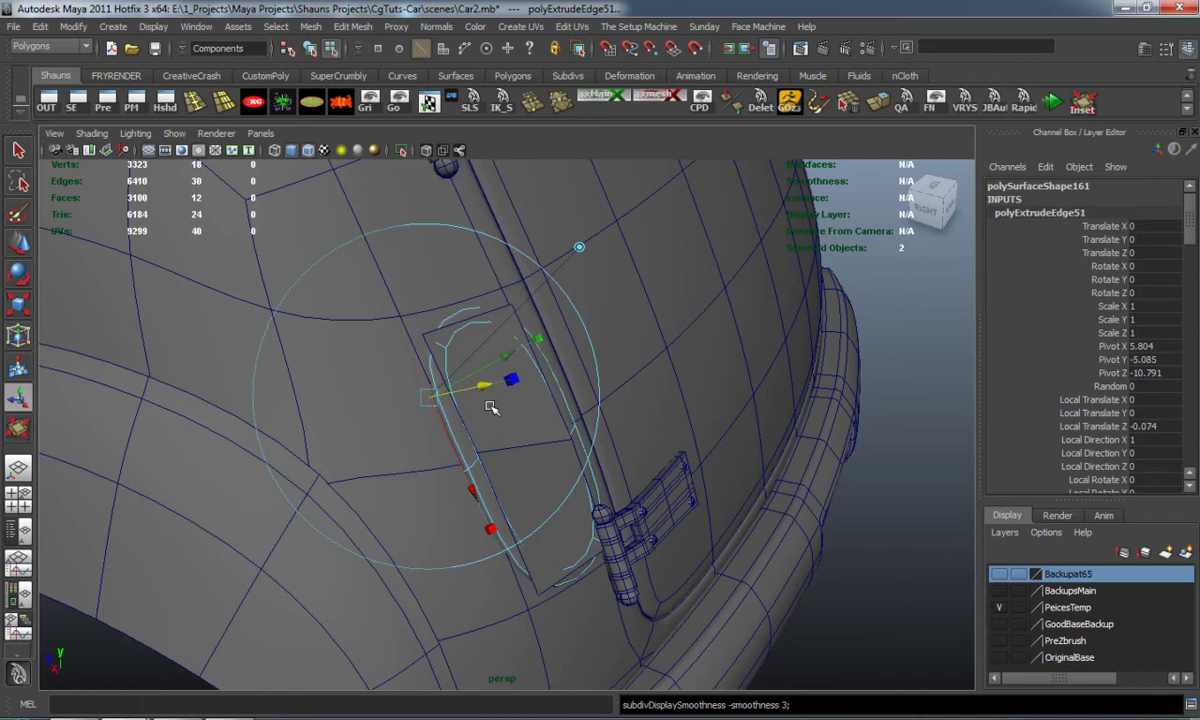
key("1")
left_click(902, 449)
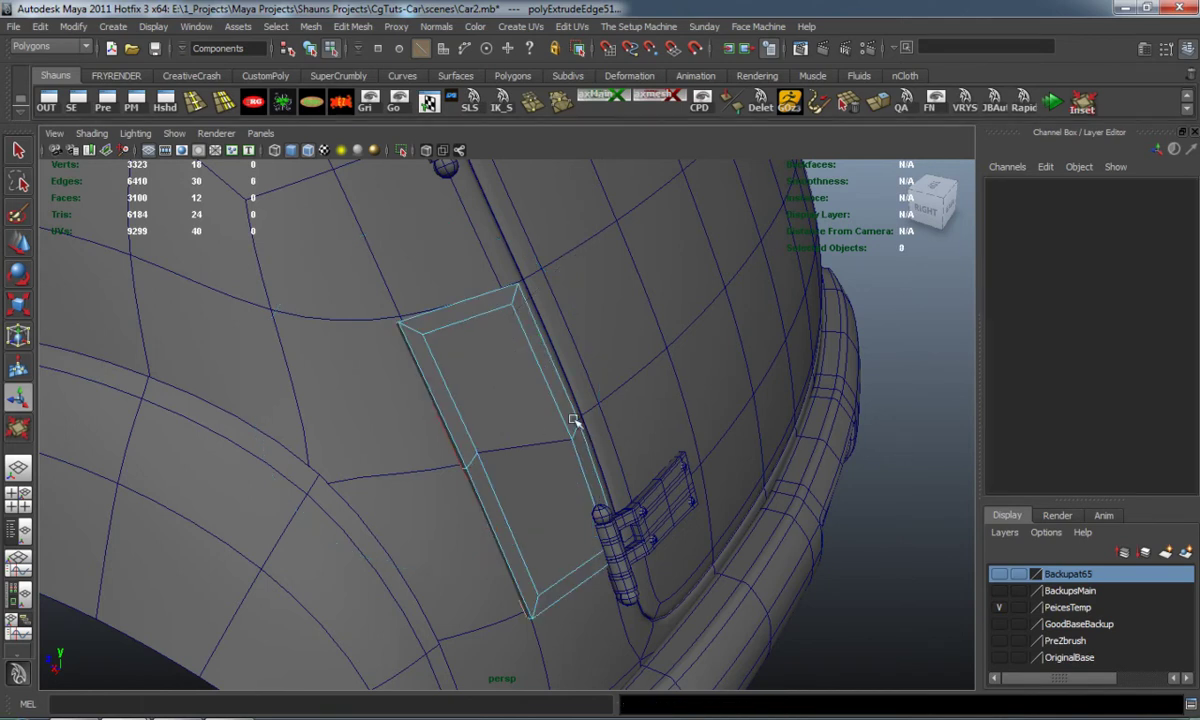
Insert an edge loop around the middle of the frame's face and move it slightly along the depth axis
scroll(530, 400, "up", 4)
middle_click_drag(502, 388, 550, 445, "alt")
left_click(191, 101)
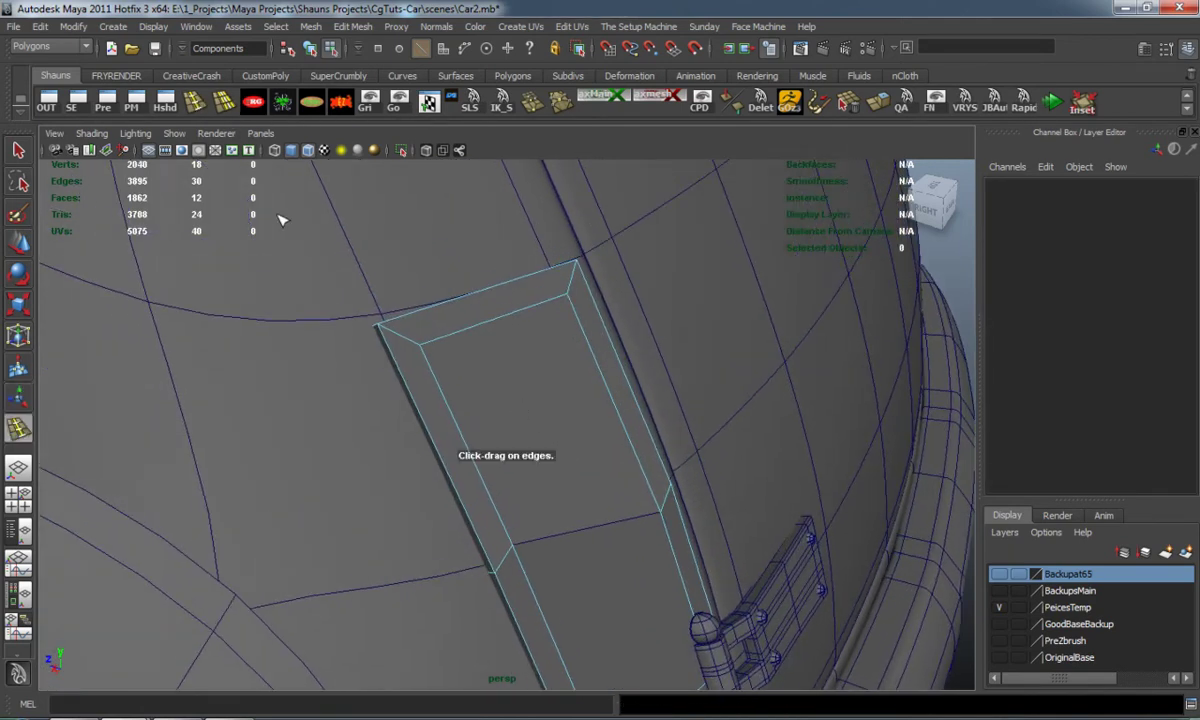
left_click(402, 338)
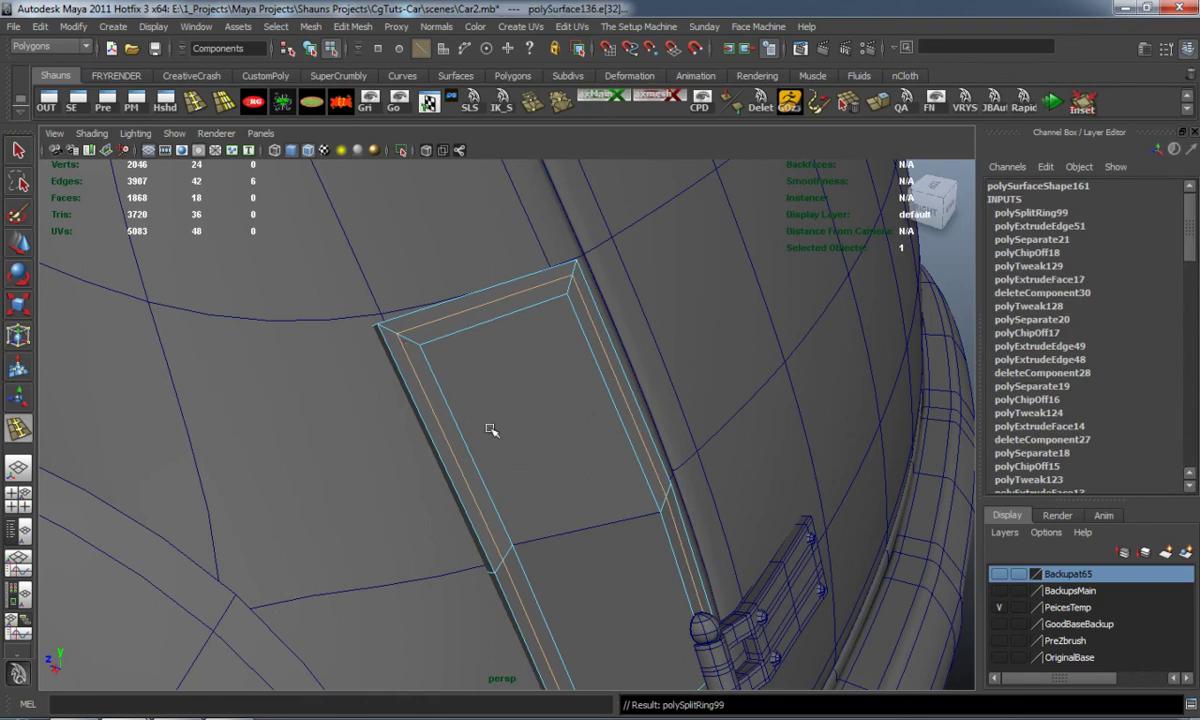
key("w")
left_click_drag(486, 506, 490, 508)
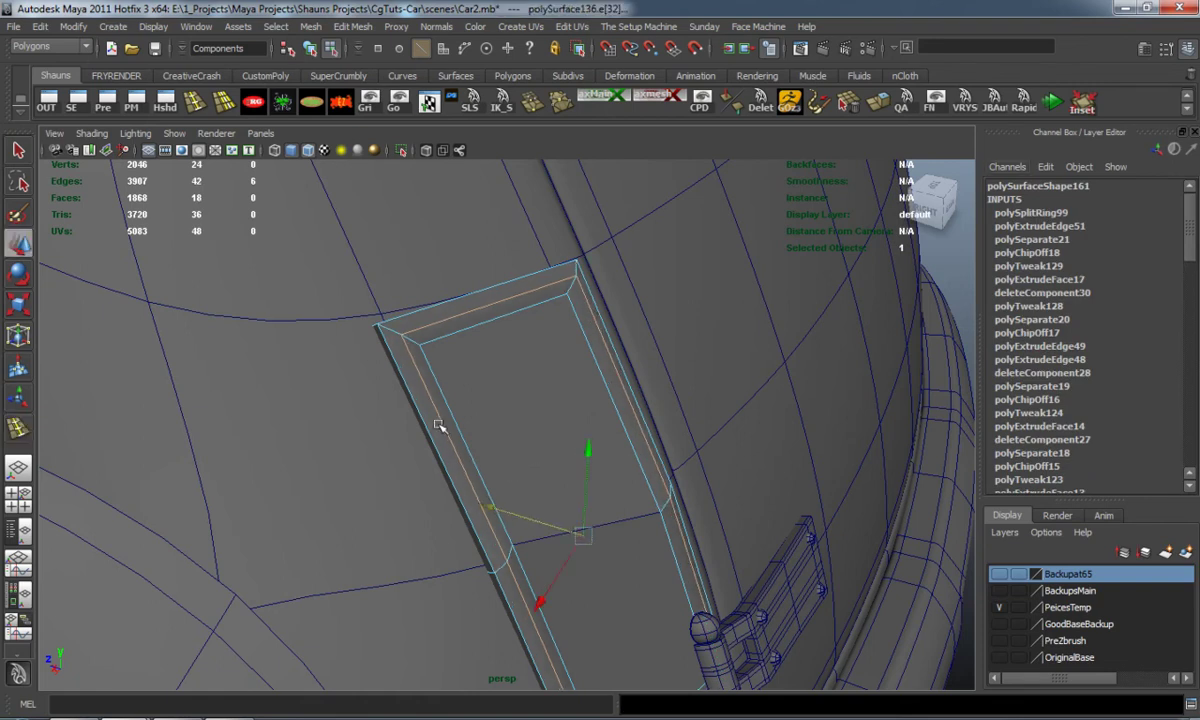
Insert two supporting edge loops around the frame, one on each side of its outer edge
left_click(193, 101)
left_click_drag(376, 374, 433, 393, "alt")
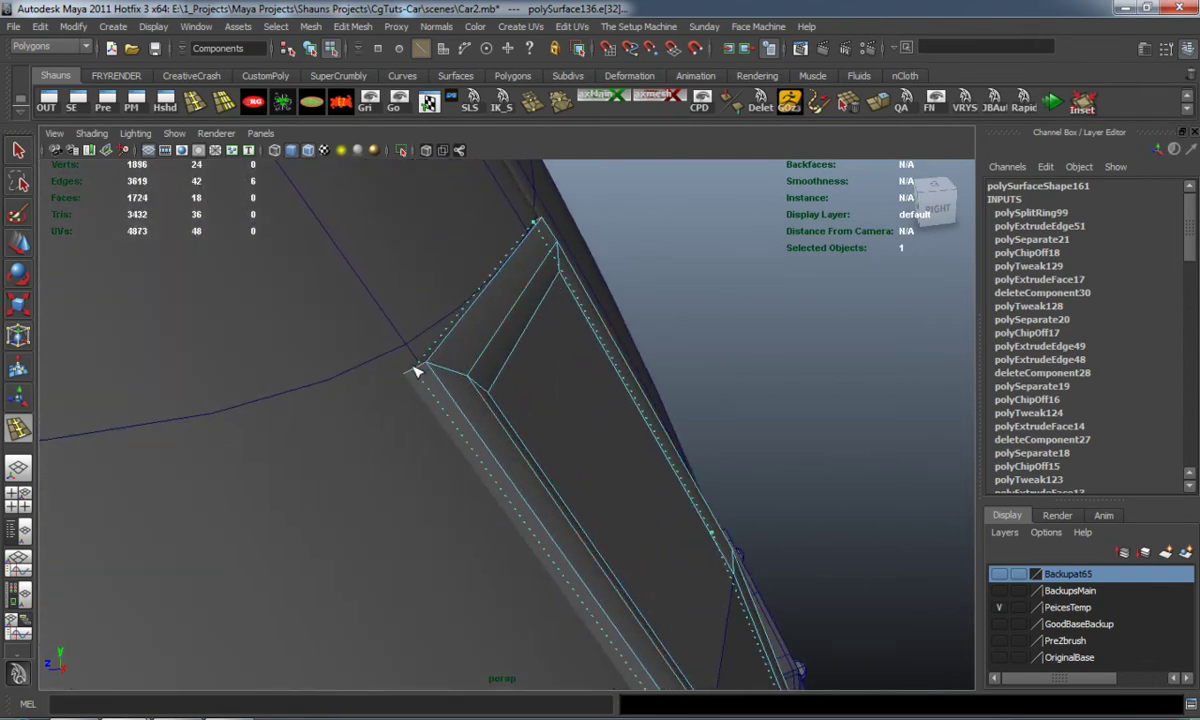
left_click(414, 374)
left_click(430, 369)
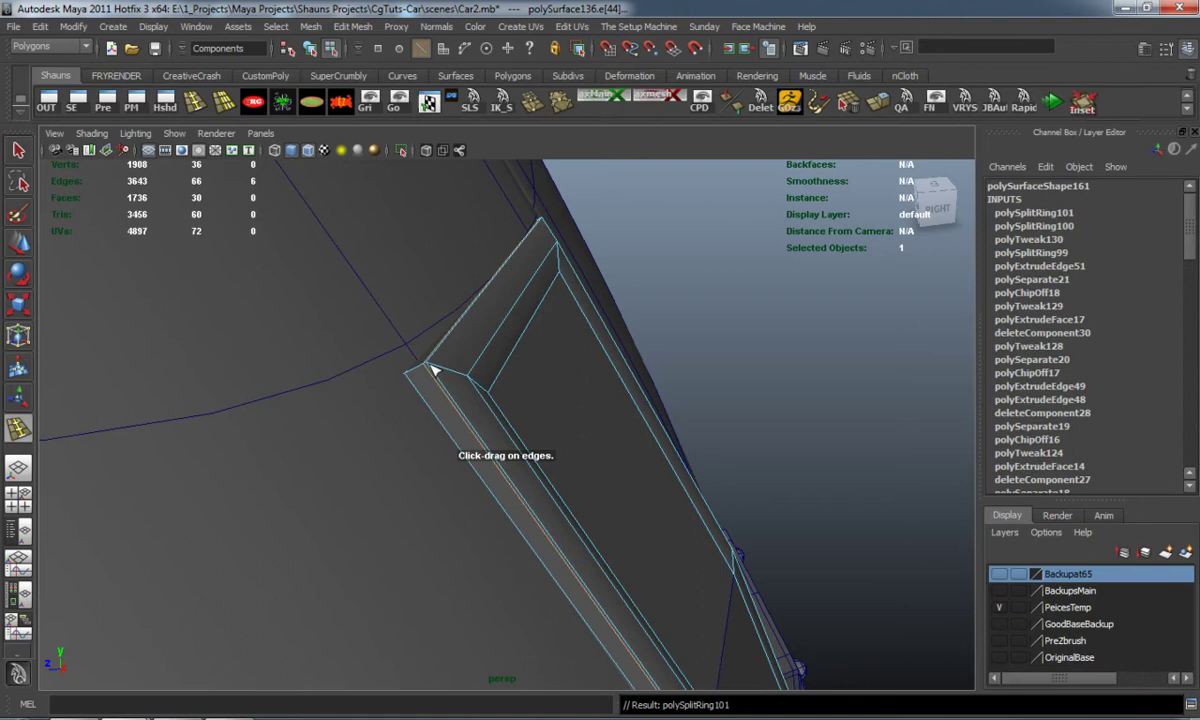
left_click_drag(456, 378, 345, 404, "alt")
middle_click_drag(345, 404, 576, 391, "alt")
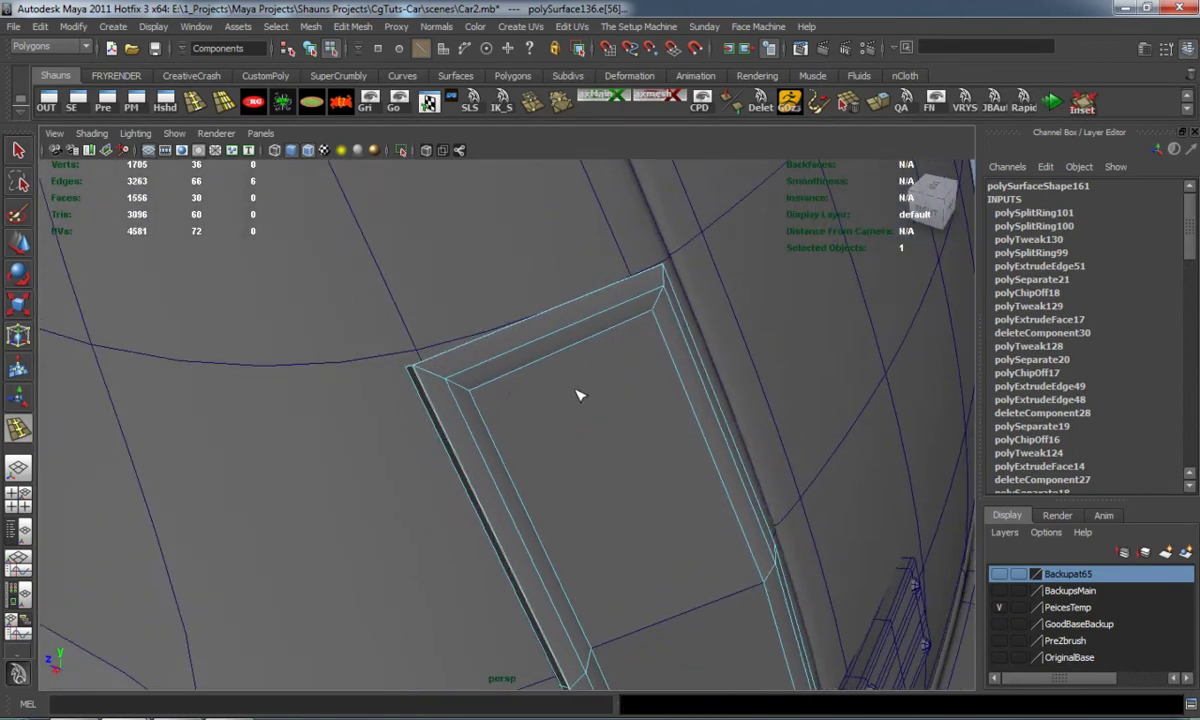
Insert supporting edge loops on both sides of the mitre at each of the frame's two upper corners
left_click(428, 366)
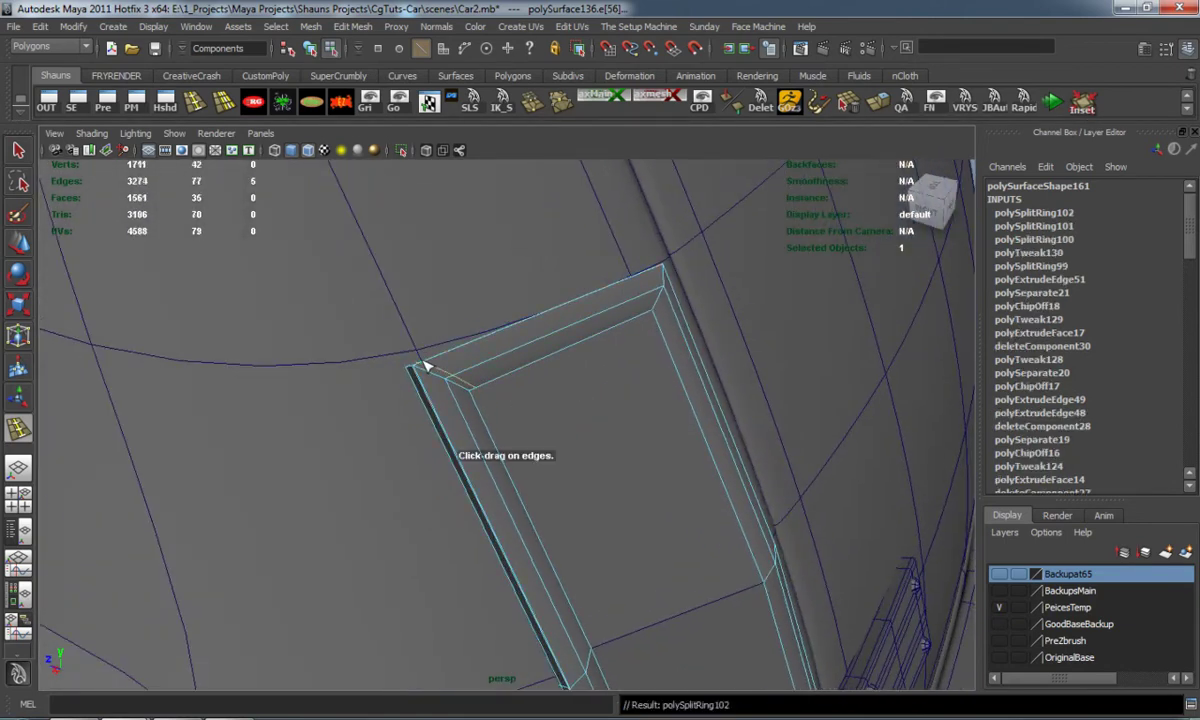
left_click_drag(462, 411, 462, 394)
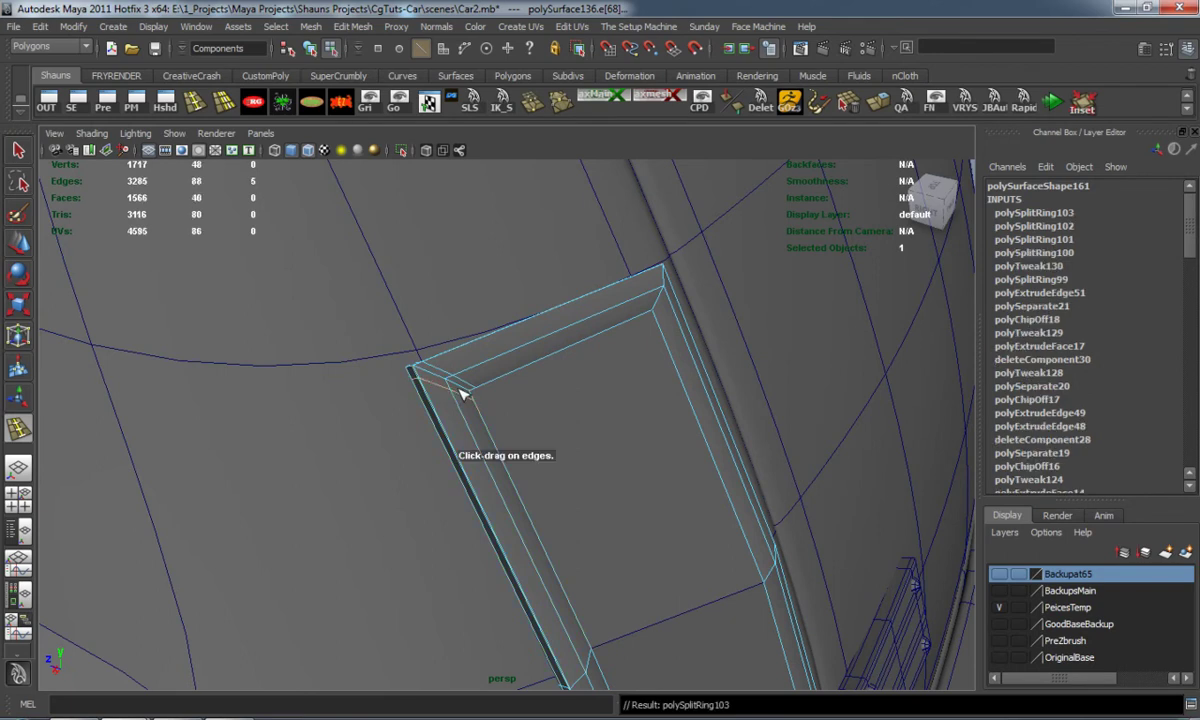
left_click_drag(650, 300, 458, 340, "alt")
middle_click_drag(458, 340, 616, 385, "alt")
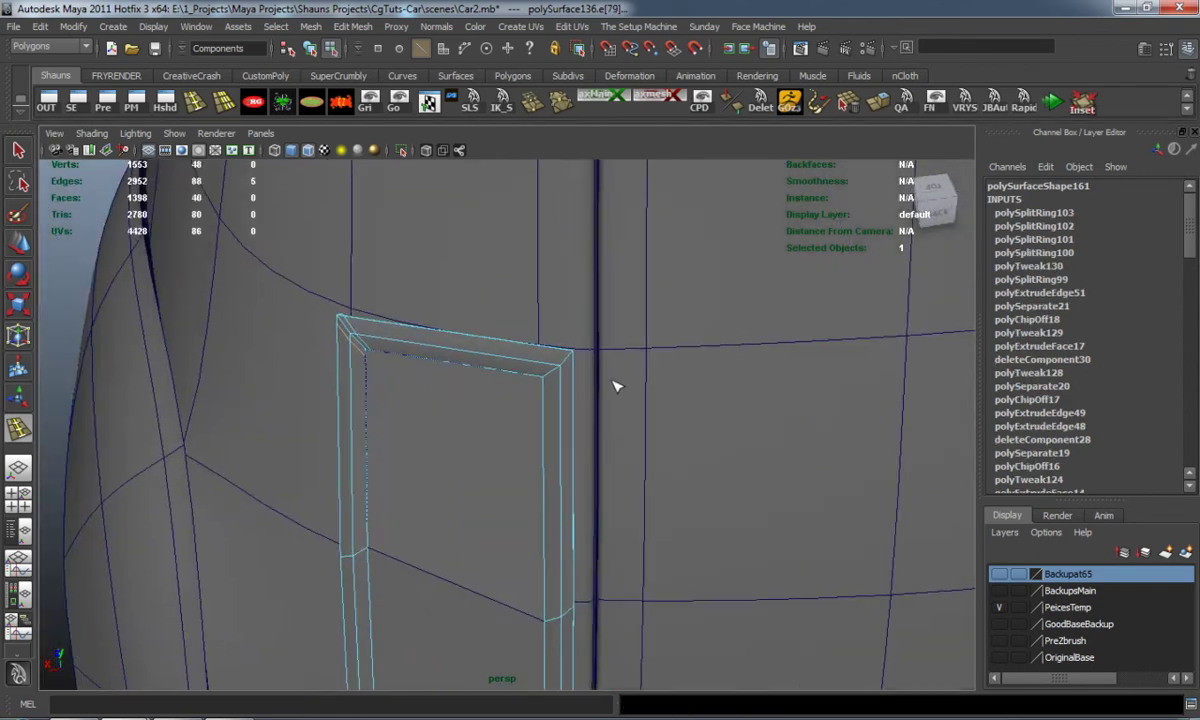
right_click_drag(616, 385, 640, 380, "alt")
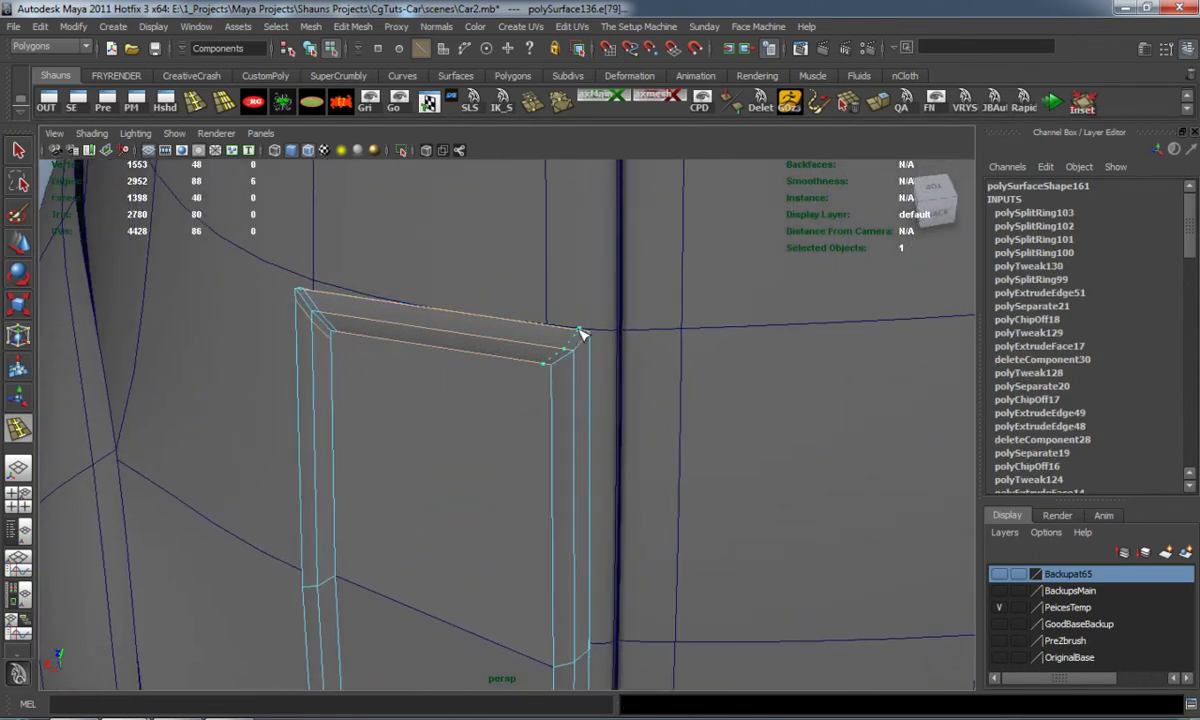
left_click_drag(583, 334, 589, 352)
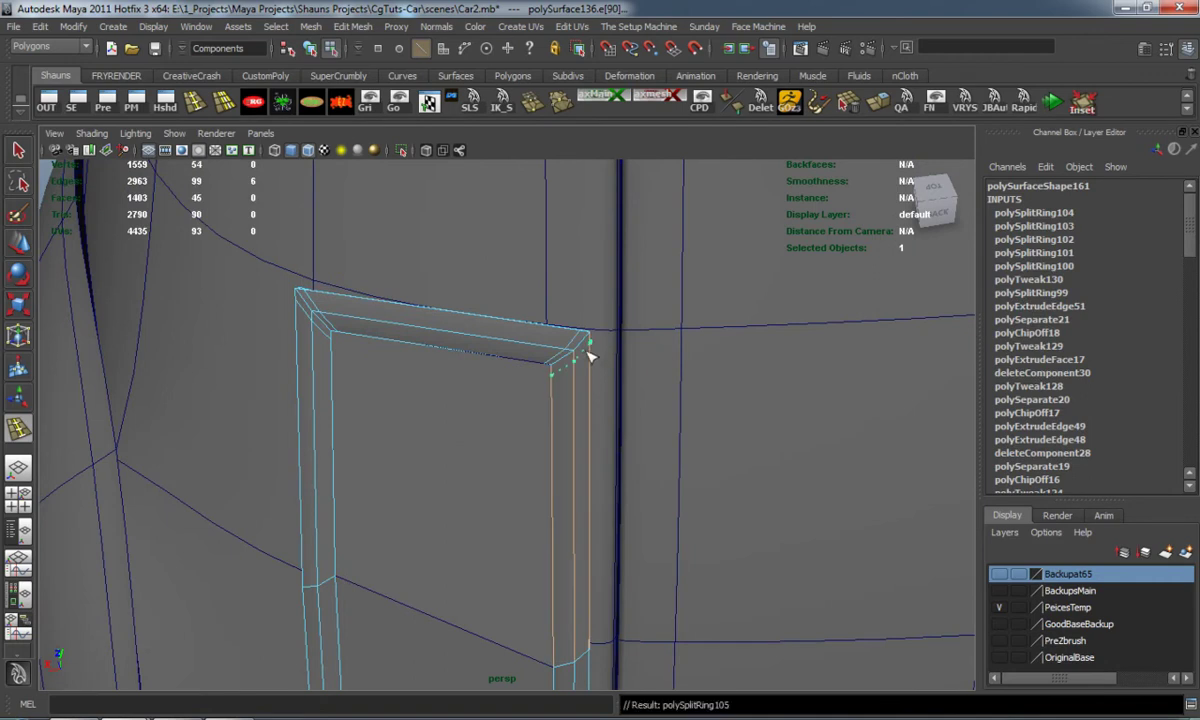
Insert supporting edge loops beside the mitres at the frame's two lower corners, and return to object selection
right_click_drag(589, 352, 560, 461, "alt")
middle_click_drag(560, 461, 574, 334, "alt")
left_click_drag(576, 337, 420, 434, "alt")
left_click_drag(720, 466, 718, 484)
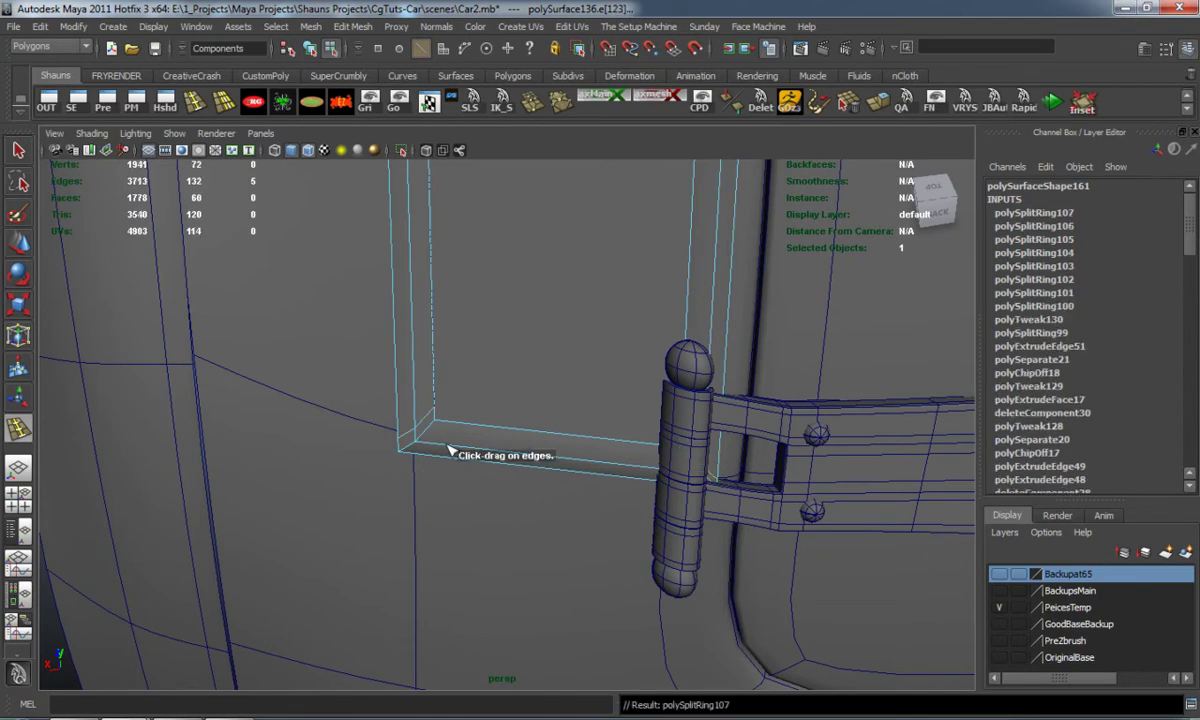
left_click_drag(420, 440, 422, 446)
left_click_drag(683, 475, 690, 475)
key("w")
key("1")
right_click_drag(415, 394, 456, 371)
right_click_drag(350, 380, 273, 428, "alt")
left_click(233, 434)
Move the lower hinge group below the frame's corner, to about Translate X 2.345, Y -43.924 and Z 0.777
left_click_drag(233, 434, 458, 414, "alt")
left_click(465, 402)
key("Up")
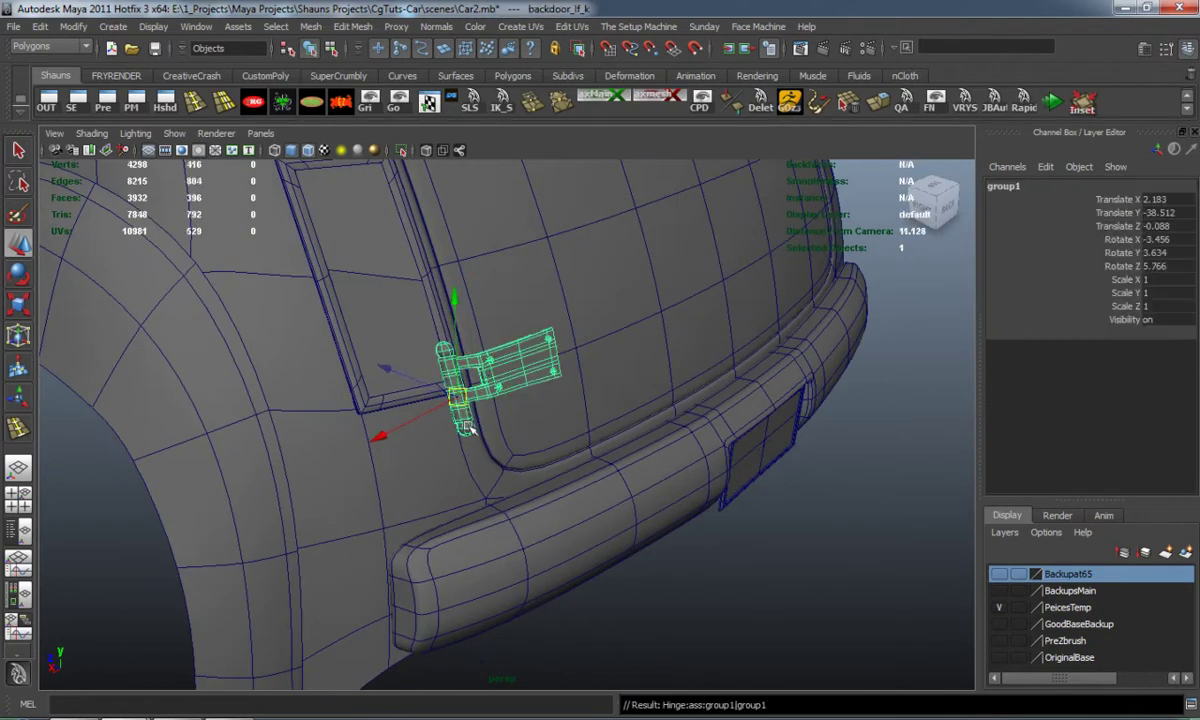
left_click(455, 316)
key("ctrl+z")
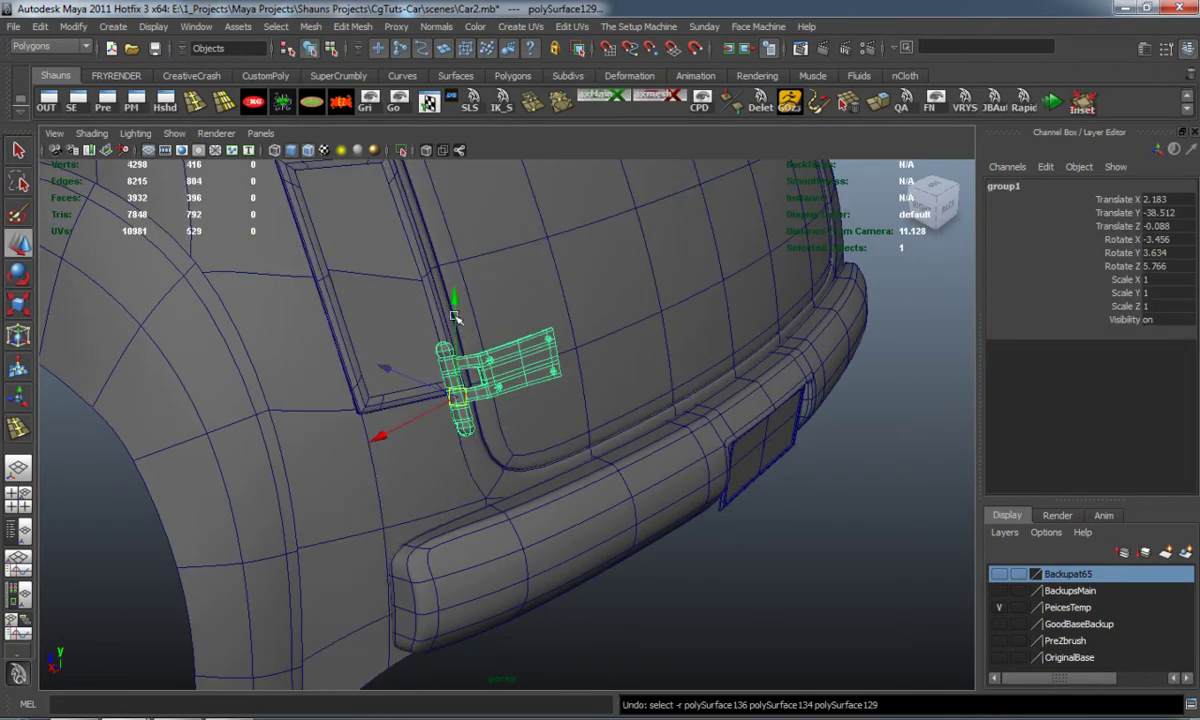
left_click_drag(454, 298, 456, 348)
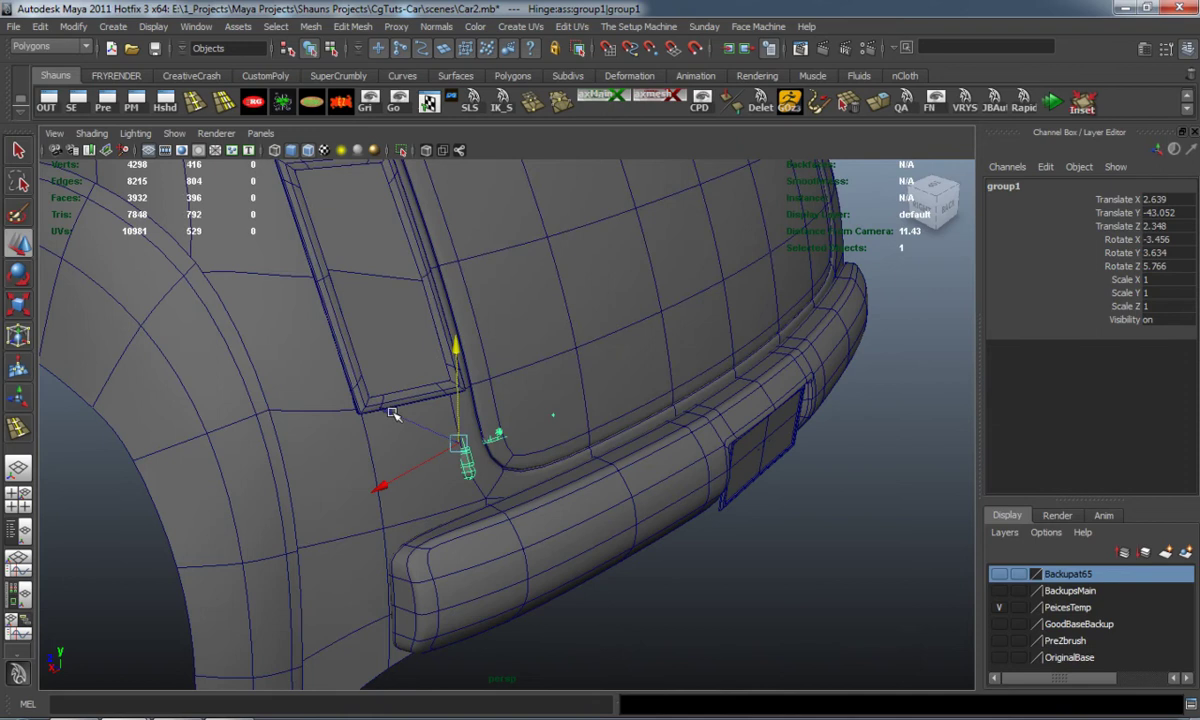
left_click_drag(393, 414, 461, 415)
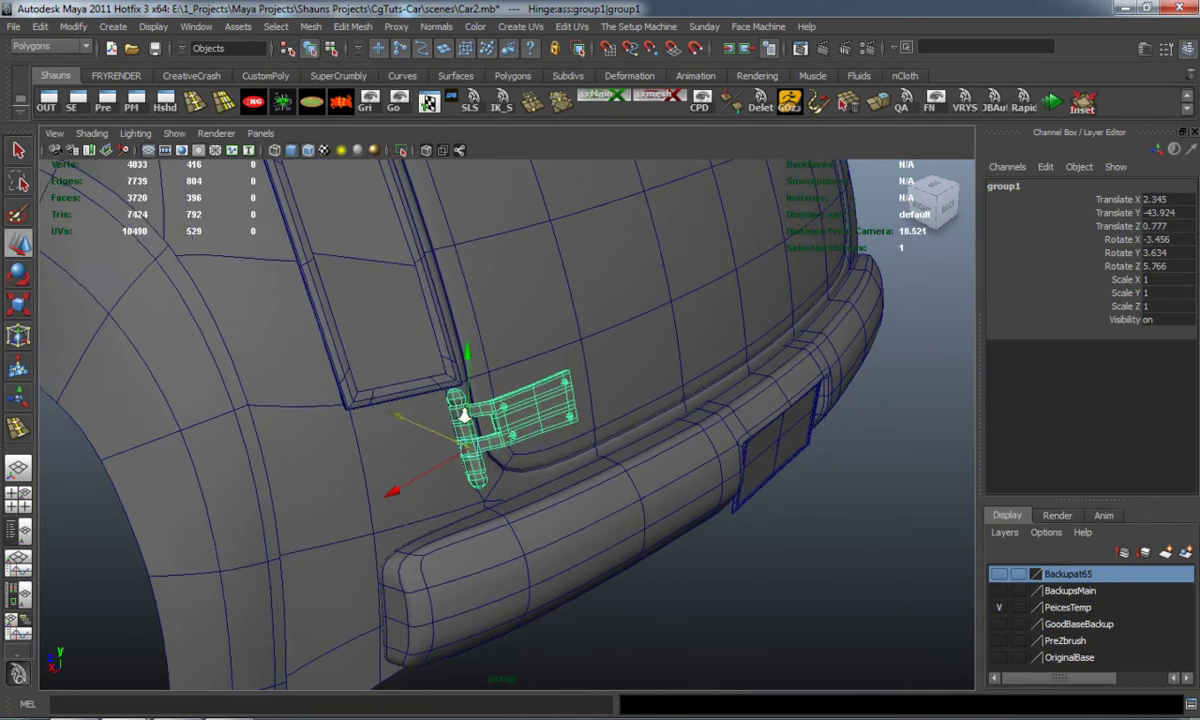
Rotate the lower hinge group to a Rotate X of about -12.4, aligning it with the door's surface
right_click_drag(461, 415, 611, 399, "alt")
left_click_drag(611, 399, 477, 410, "alt")
right_click_drag(477, 410, 551, 411, "alt")
left_click_drag(551, 410, 467, 410, "alt")
key("e")
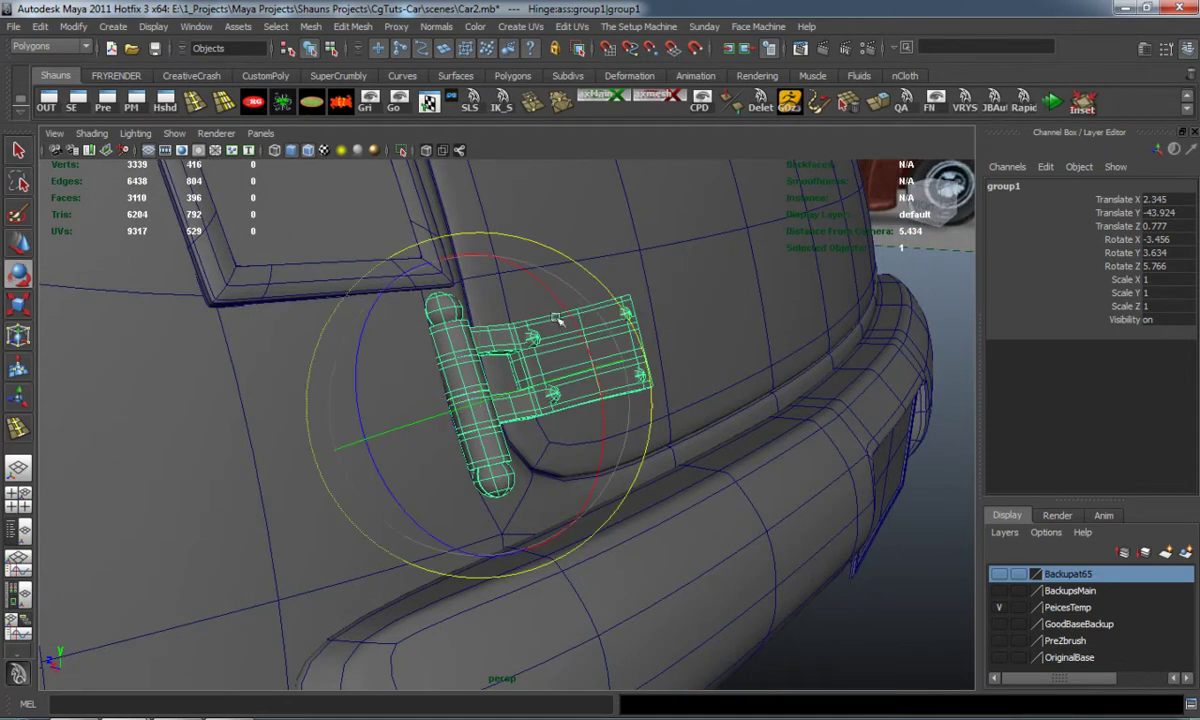
left_click_drag(571, 319, 583, 350)
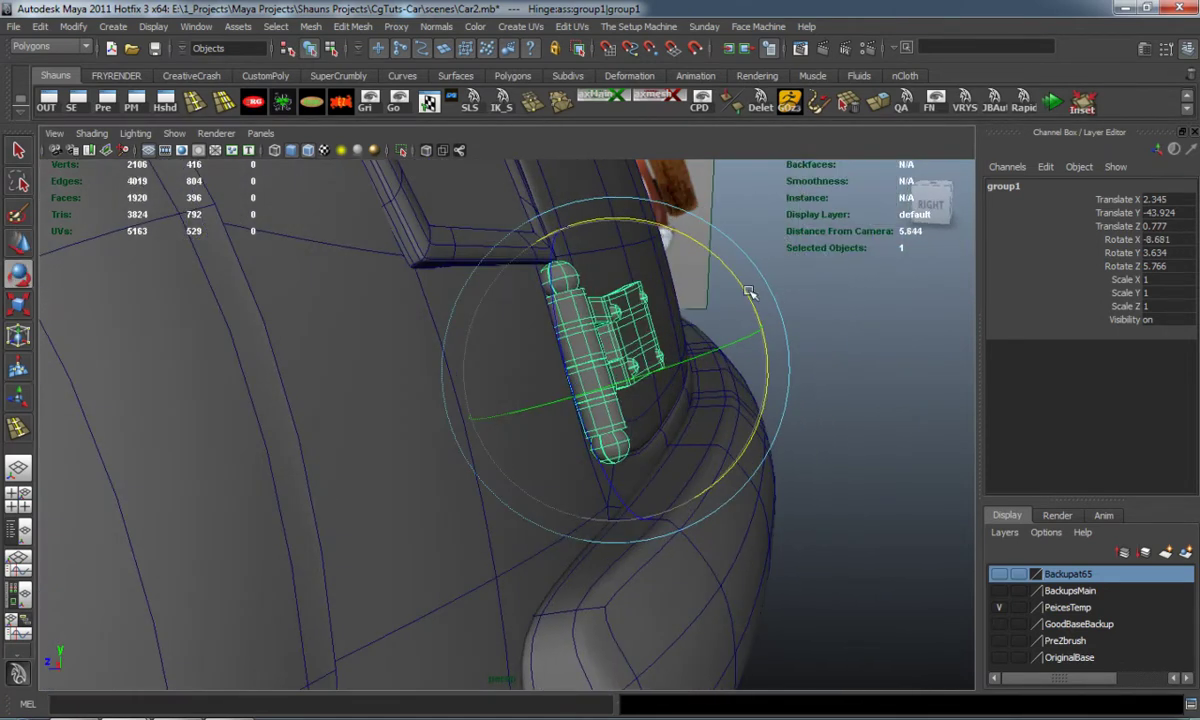
left_click_drag(748, 291, 406, 295)
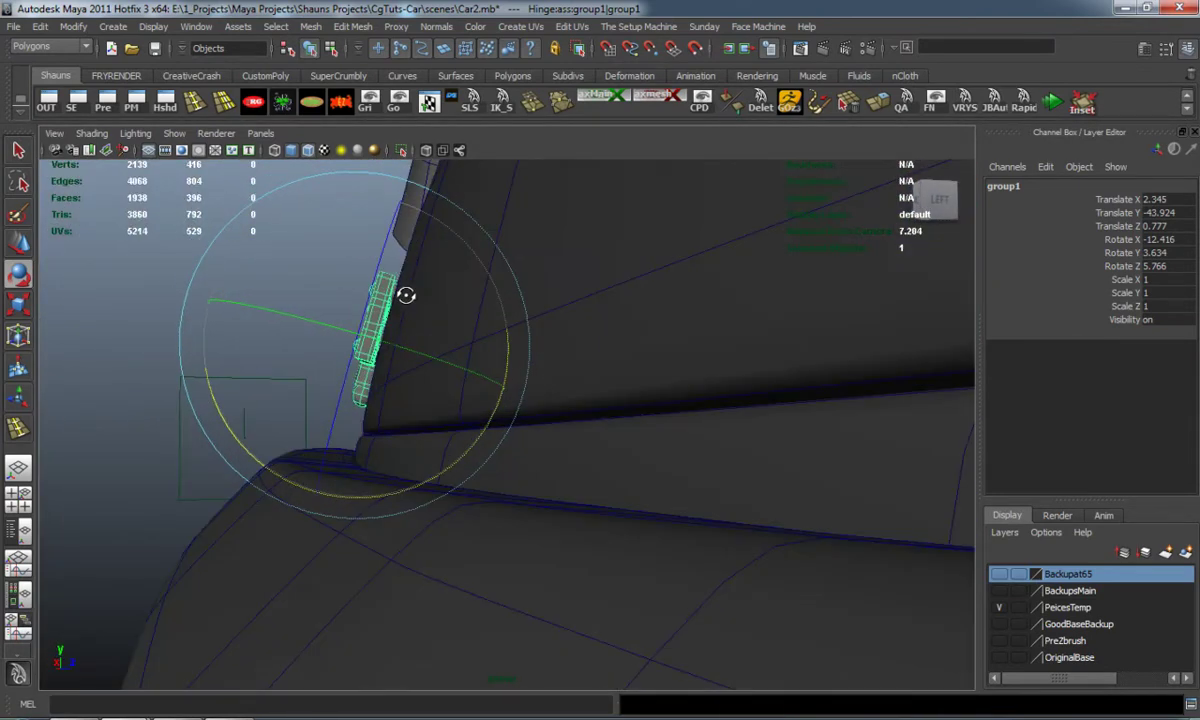
left_click_drag(392, 342, 398, 343)
left_click(128, 362)
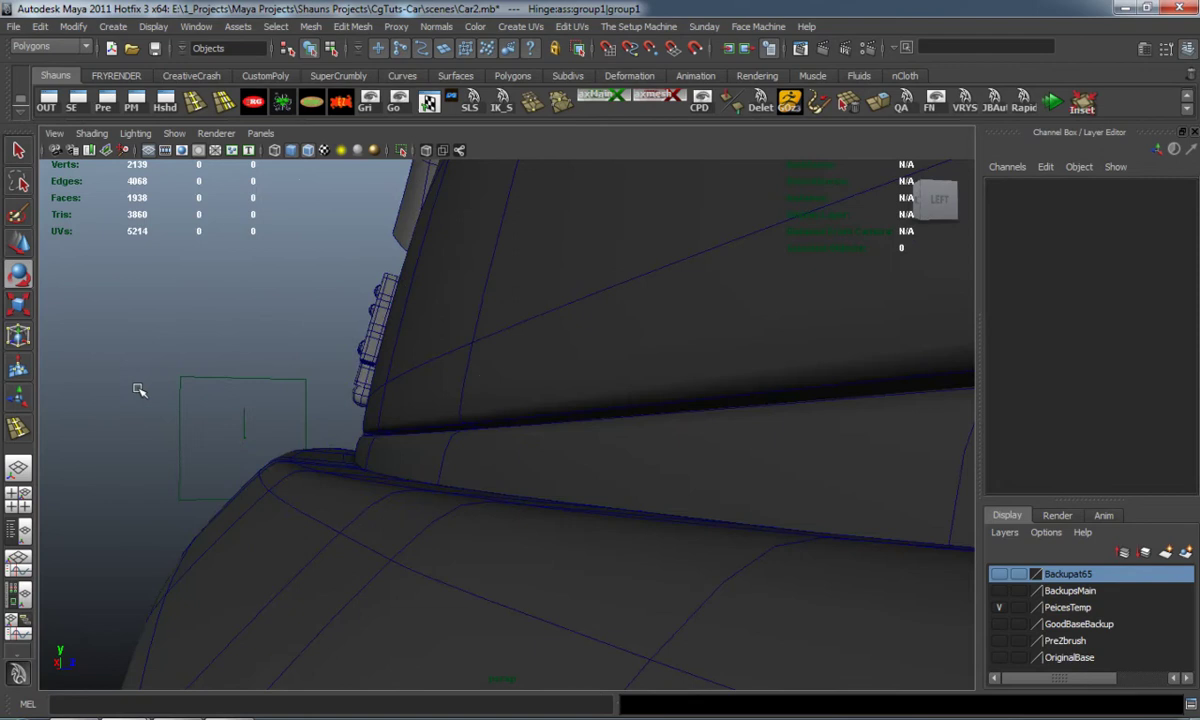
Delete the construction history of the separate panel inside the frame
left_click_drag(128, 362, 477, 419, "alt")
left_click(503, 443)
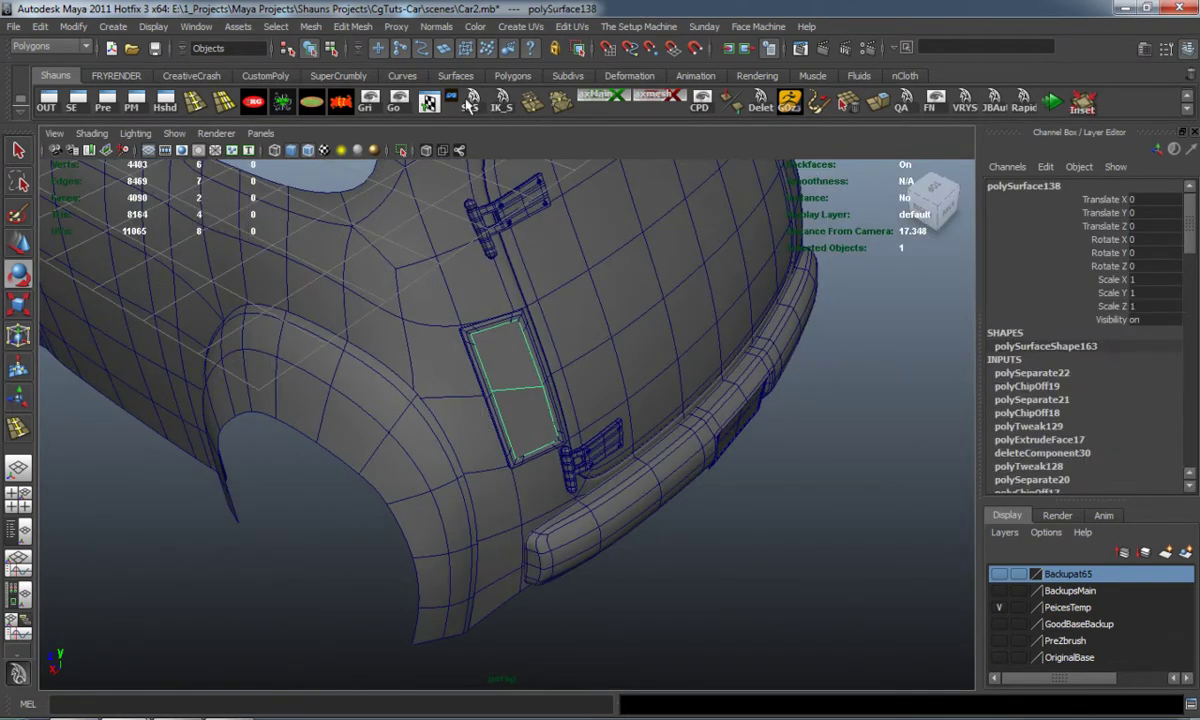
left_click(318, 100)
key("w")
left_click_drag(430, 240, 452, 337, "alt")
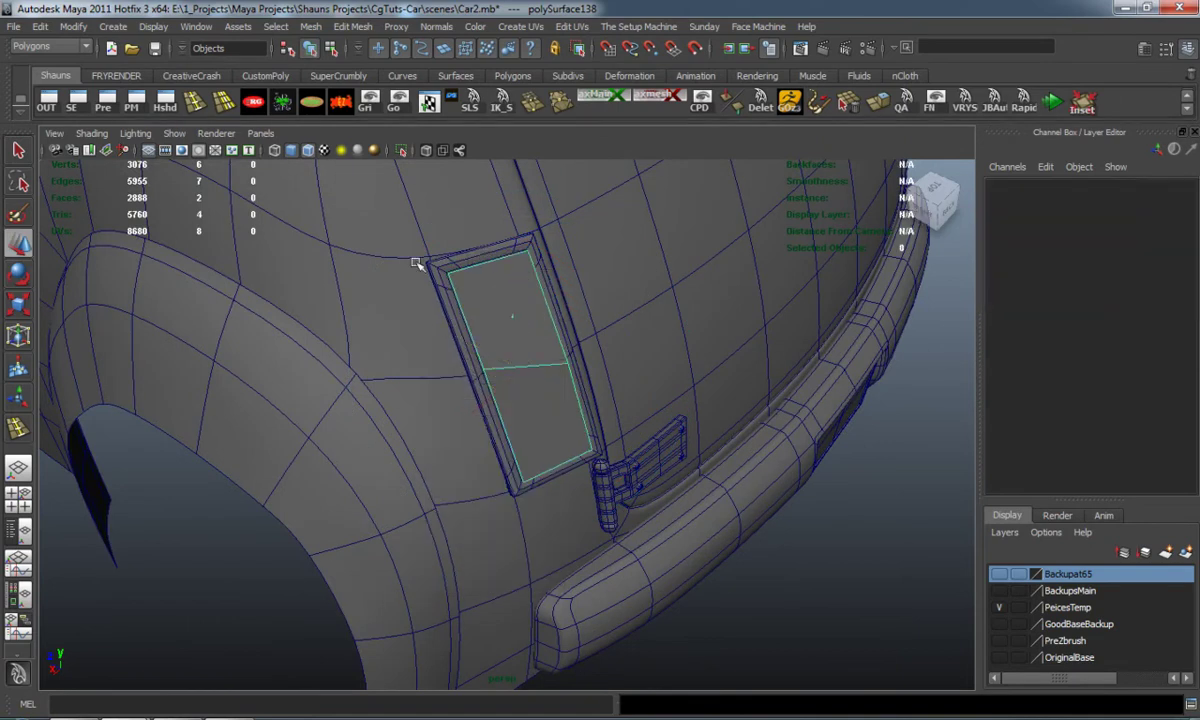
Adjust the height and depth of the inner panel's middle vertex on the door side to level its cross edge
left_click(552, 328)
left_click_drag(552, 328, 510, 370, "alt")
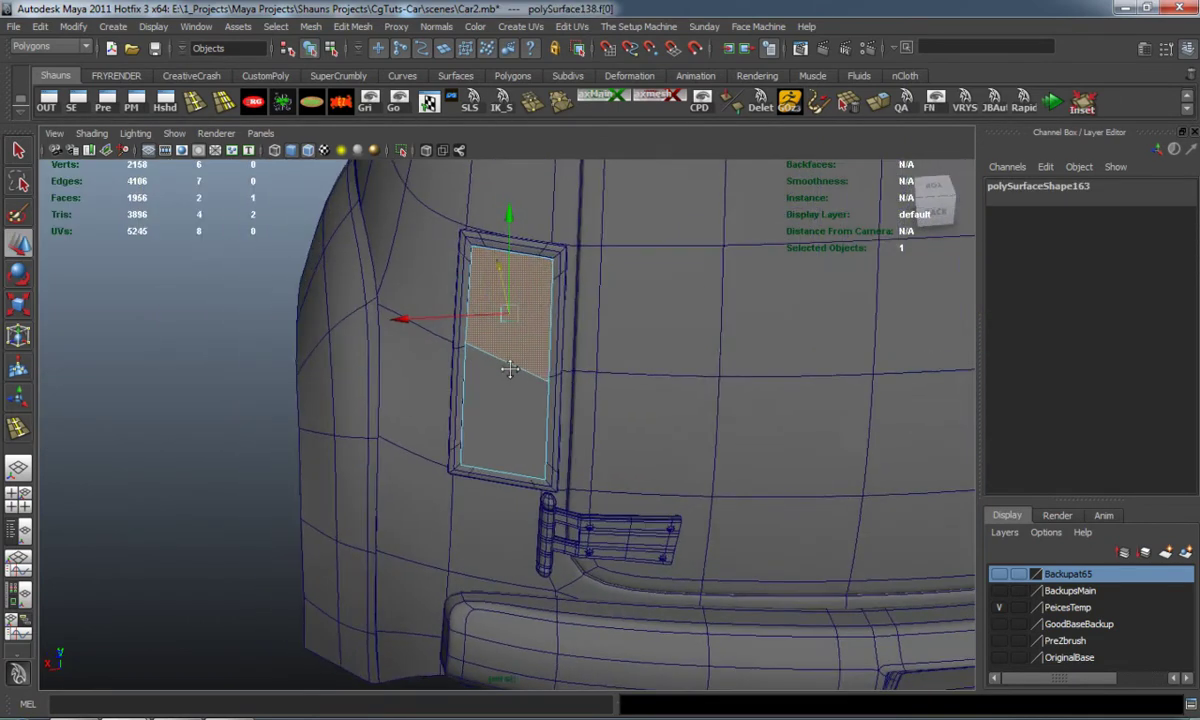
scroll(510, 369, "up", 5)
right_click_drag(550, 343, 500, 328)
left_click_drag(640, 397, 598, 352)
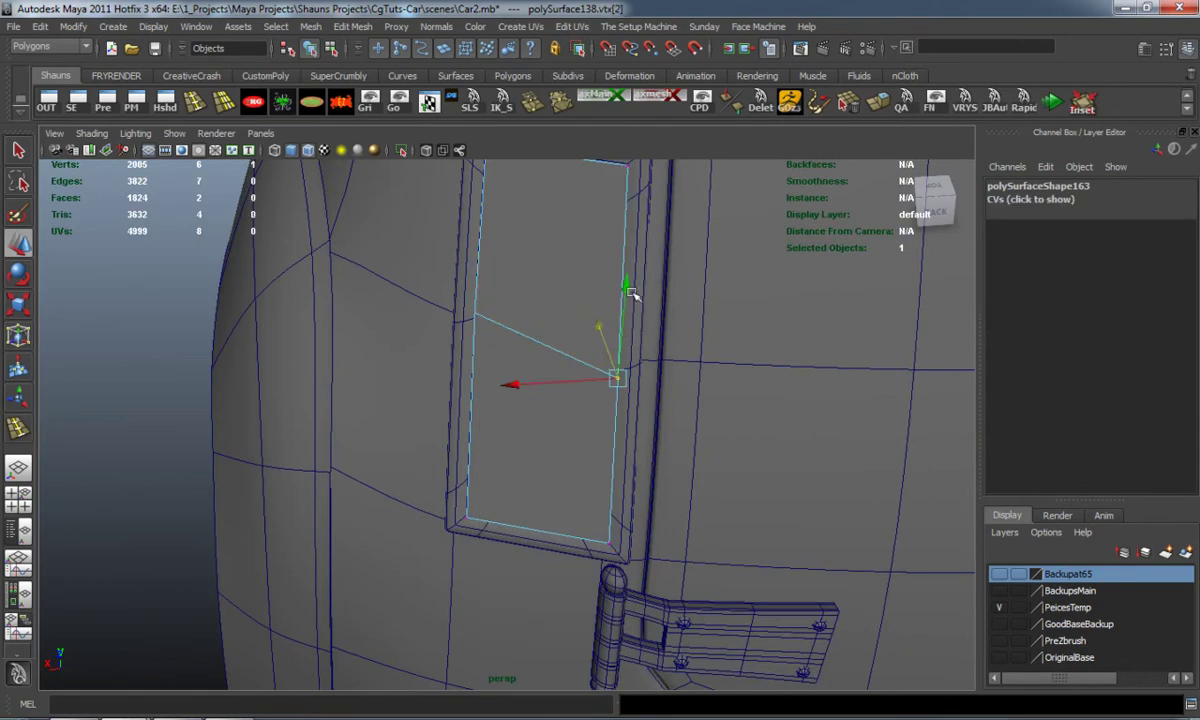
left_click_drag(631, 291, 490, 280)
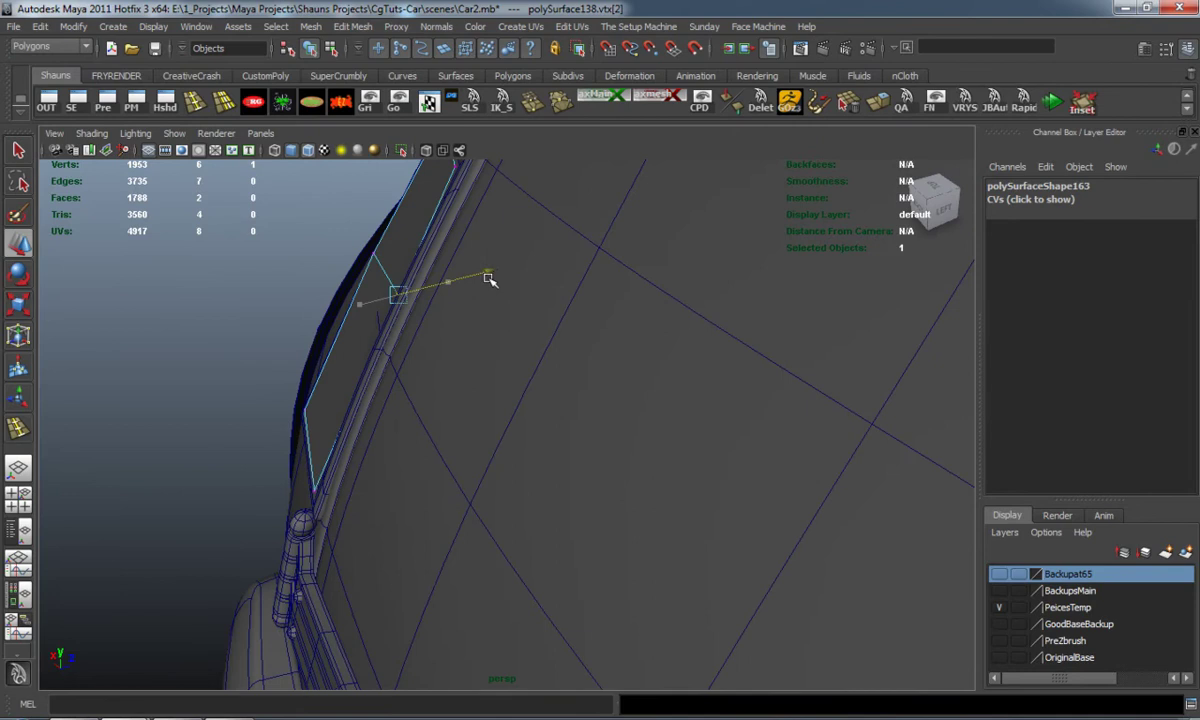
left_click(168, 286)
left_click_drag(177, 311, 617, 297, "alt")
left_click(646, 315)
left_click_drag(662, 217, 663, 227)
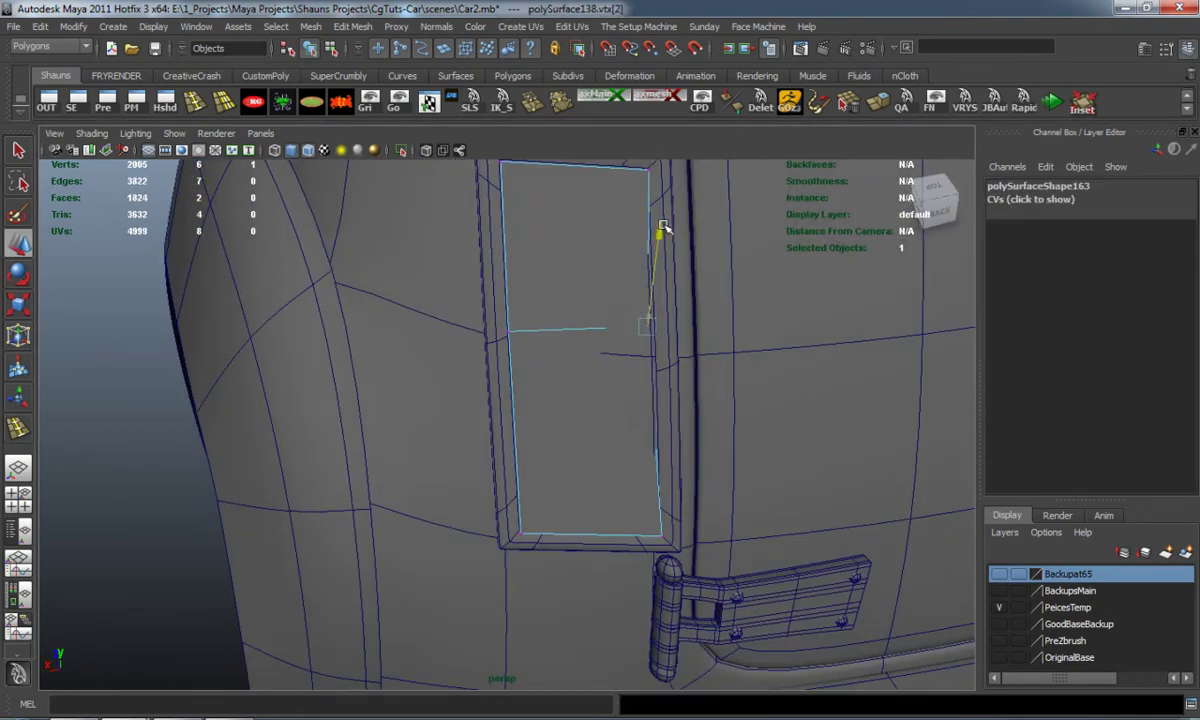
left_click_drag(638, 285, 403, 253, "alt")
Convert the inner panel's smooth mesh preview to polygons and set the smoothing divisions to 1
key("F8")
key("3")
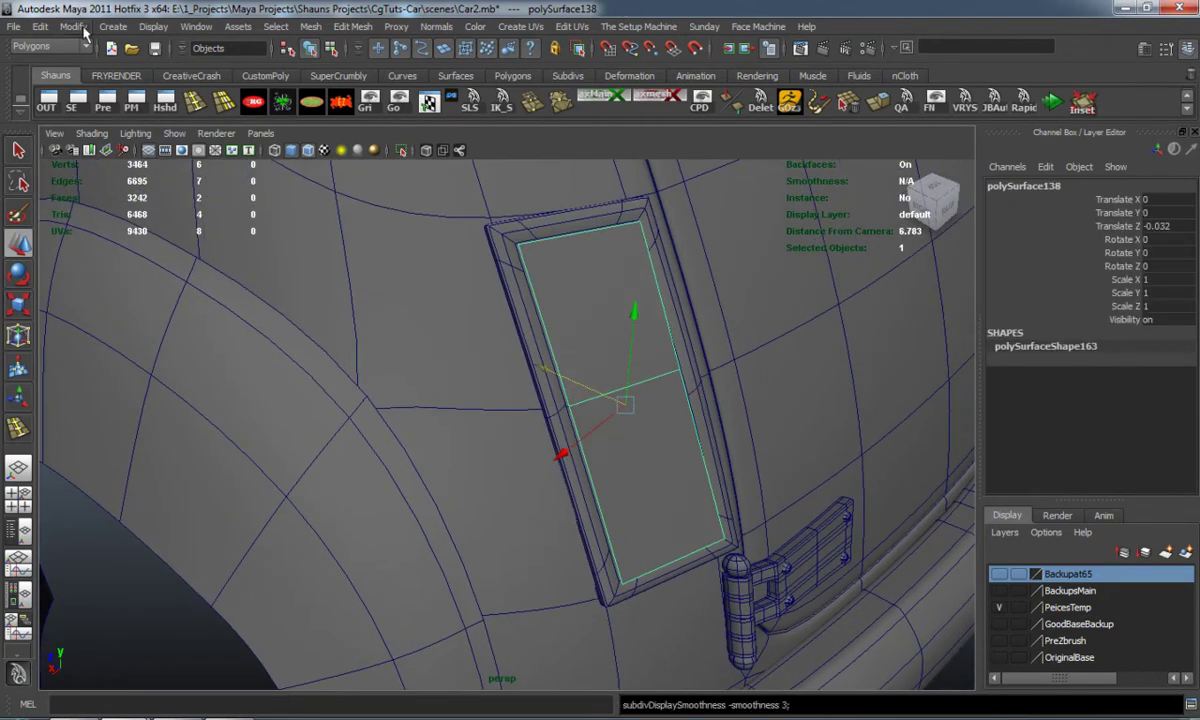
left_click(73, 26)
mouse_move(160, 297)
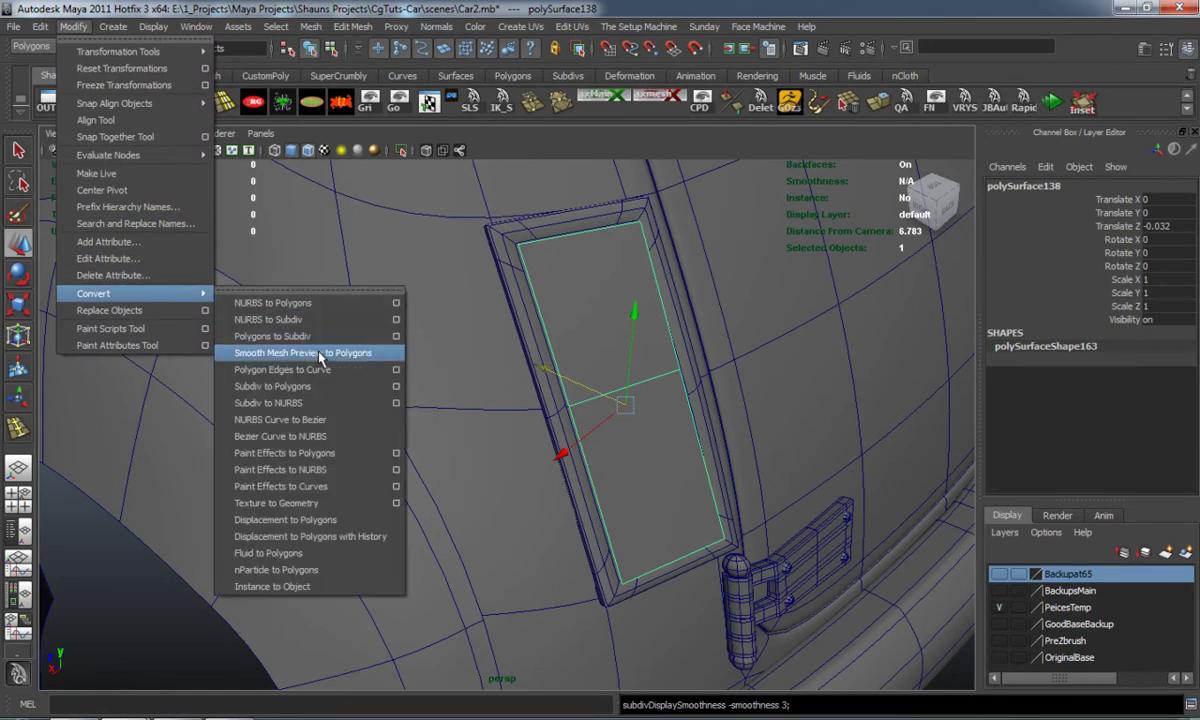
left_click(385, 352)
left_click(1040, 374)
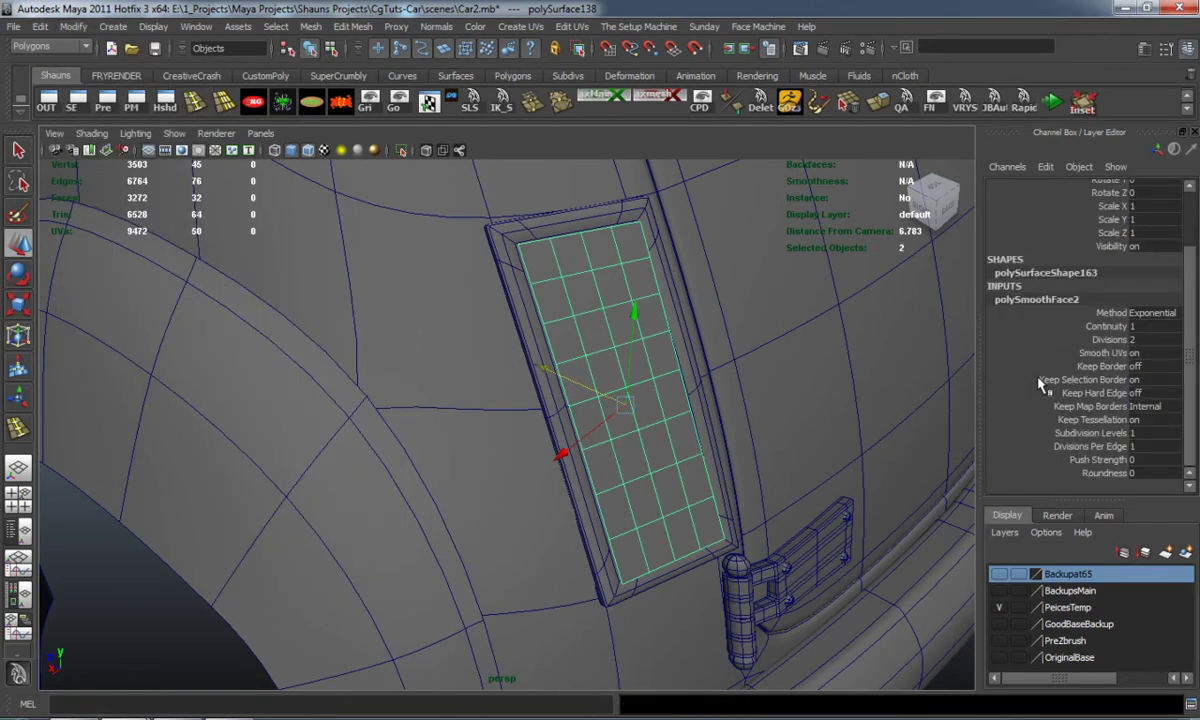
left_click(1153, 340)
type("1")
key("Return")
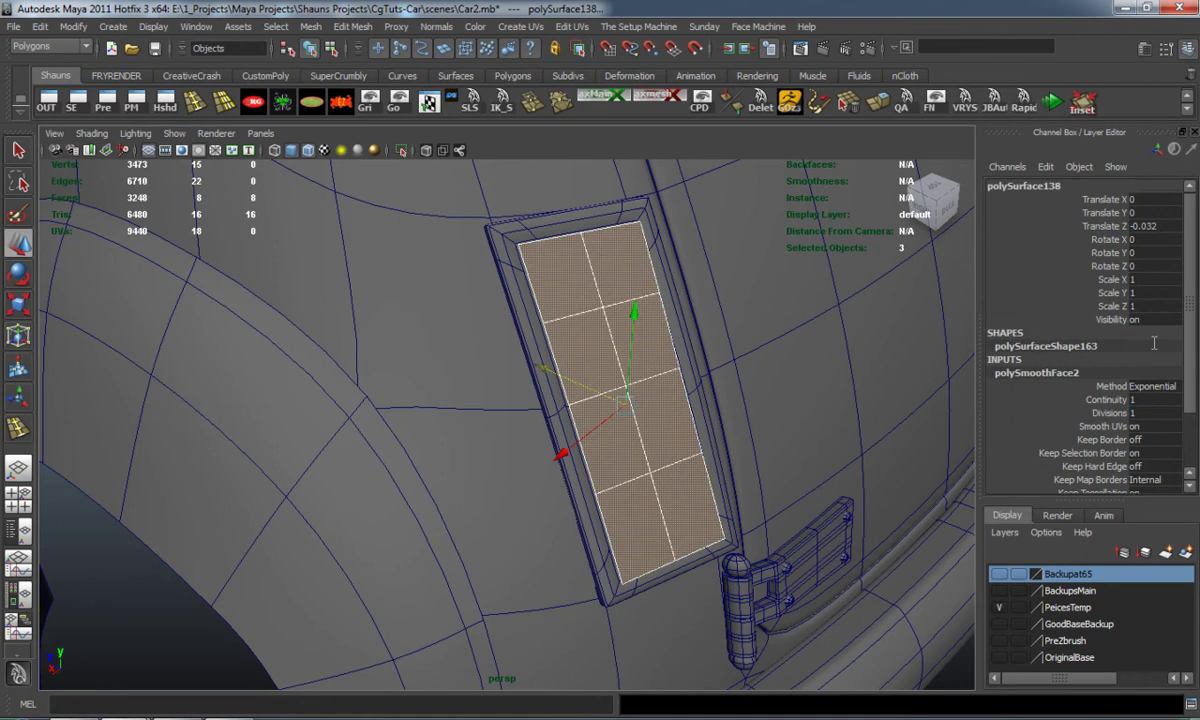
Extract the upper four faces of the inner panel as a separate piece
left_click_drag(458, 399, 199, 463, "alt")
left_click(181, 465)
scroll(181, 465, "up", 2)
scroll(364, 438, "up", 2)
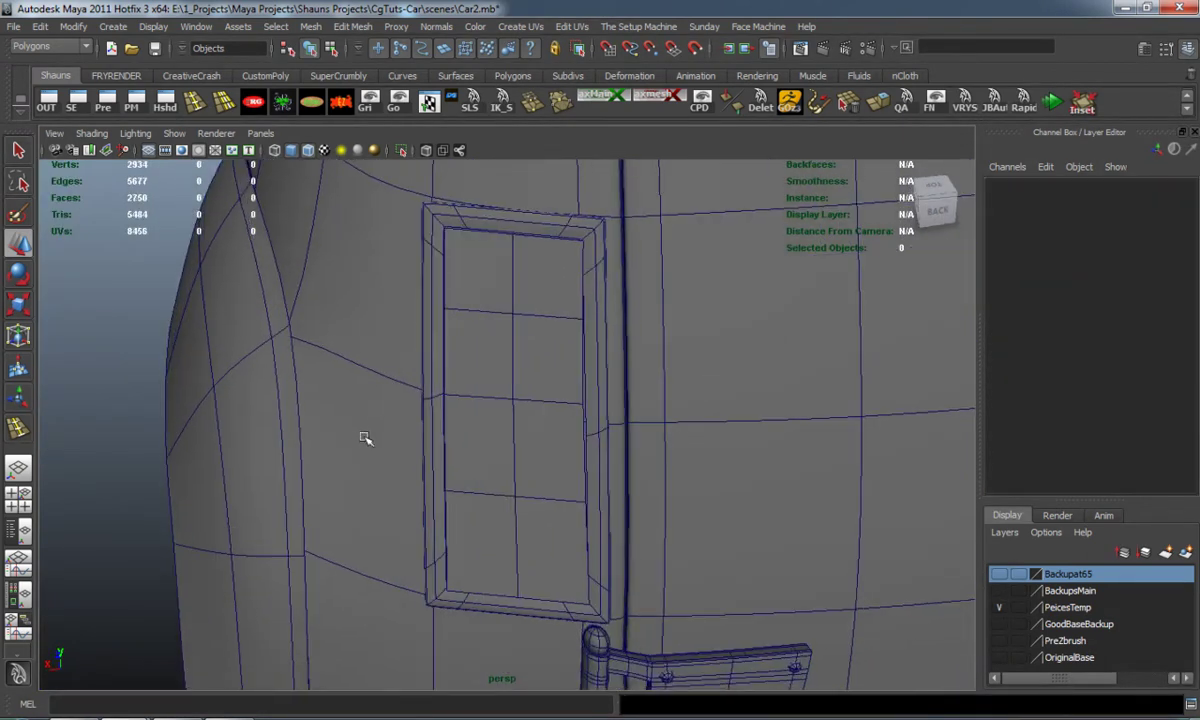
right_click_drag(477, 300, 474, 320)
left_click_drag(440, 280, 430, 283, "alt")
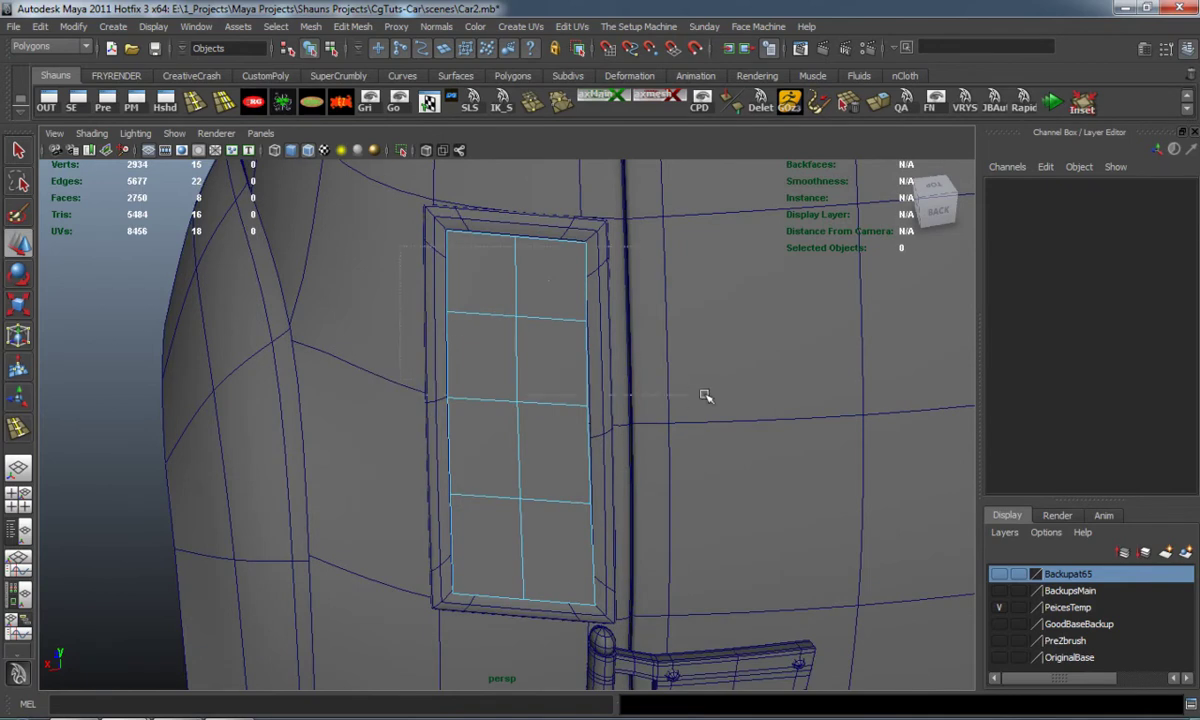
left_click_drag(705, 395, 706, 396)
left_click_drag(597, 385, 511, 242, "alt")
left_click(308, 27)
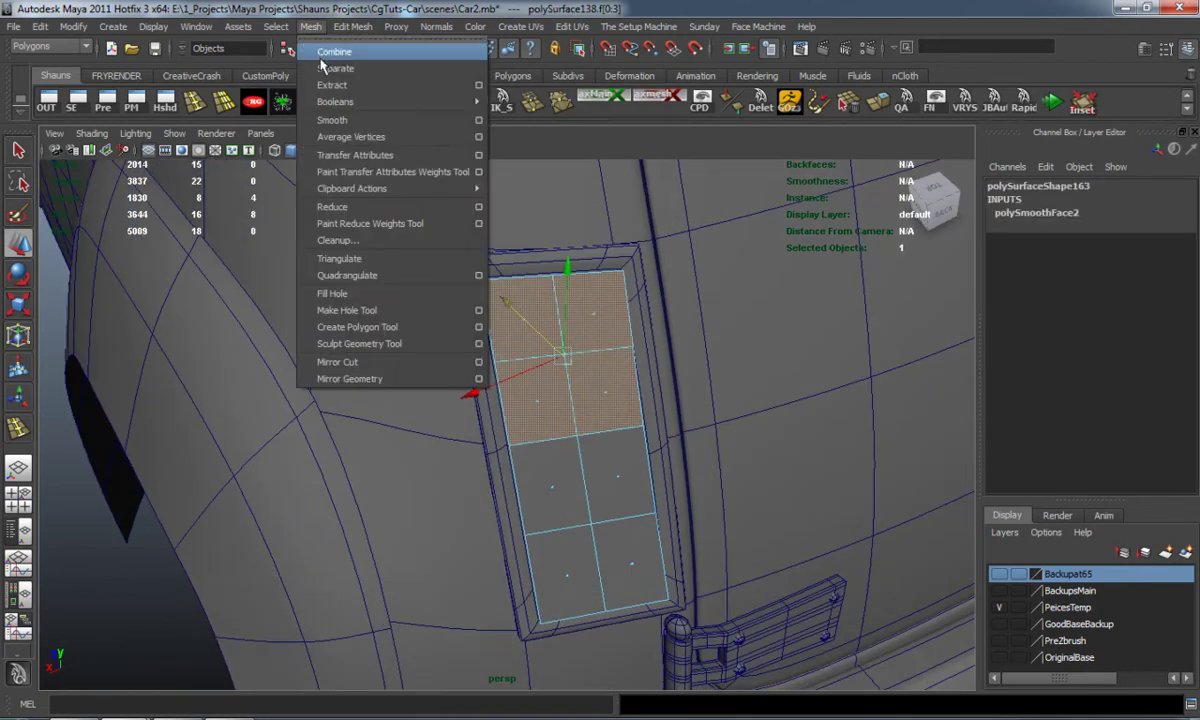
left_click(312, 86)
left_click_drag(503, 430, 465, 437, "alt")
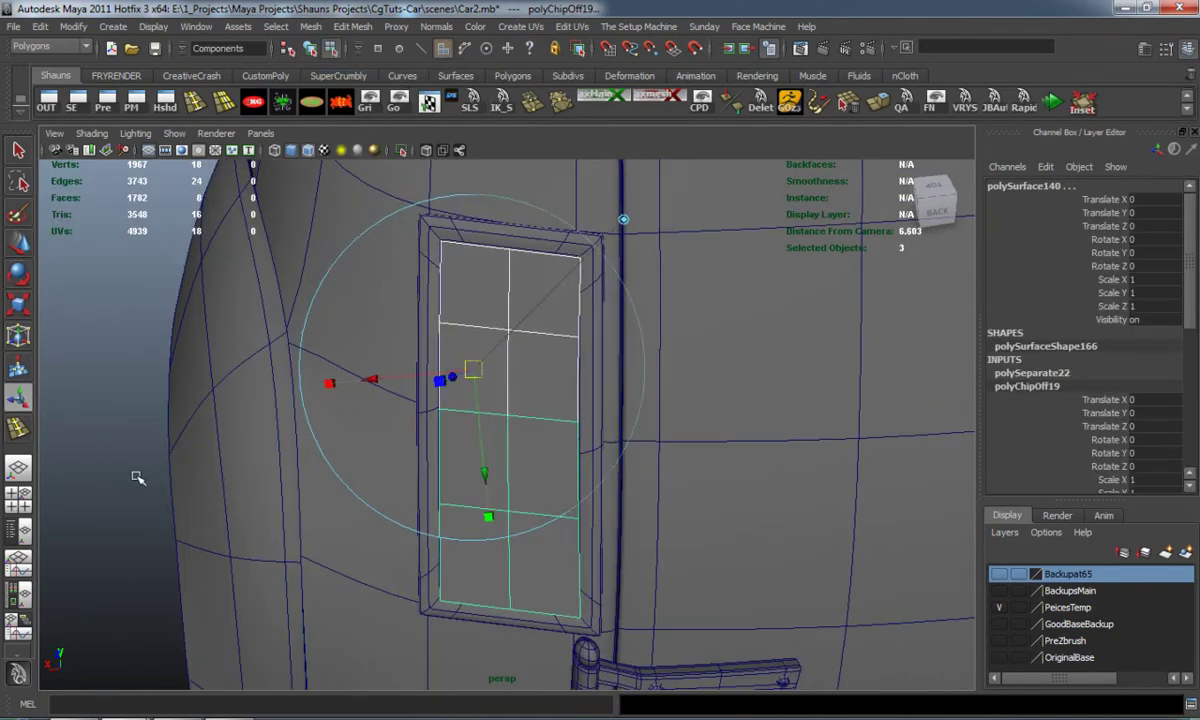
Extract the upper two faces of the remaining lower piece, and return to object selection
left_click(136, 475)
right_click_drag(514, 452, 515, 489)
left_click_drag(515, 489, 507, 494, "alt")
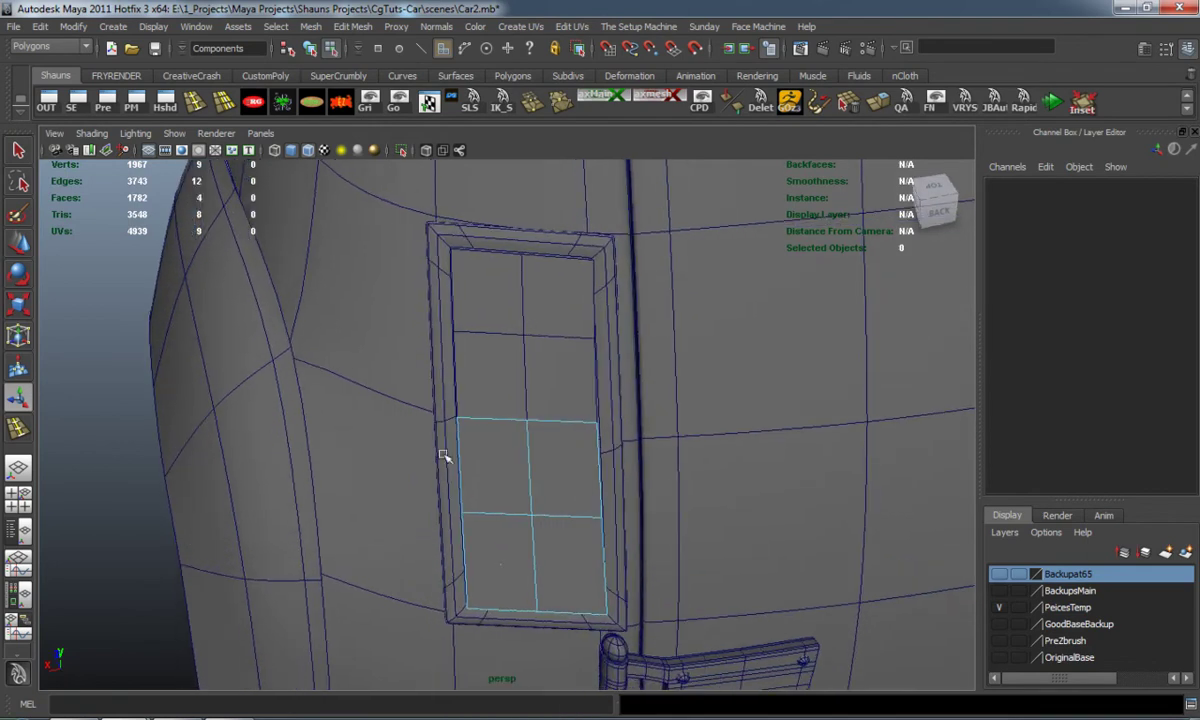
left_click_drag(436, 441, 447, 418, "alt")
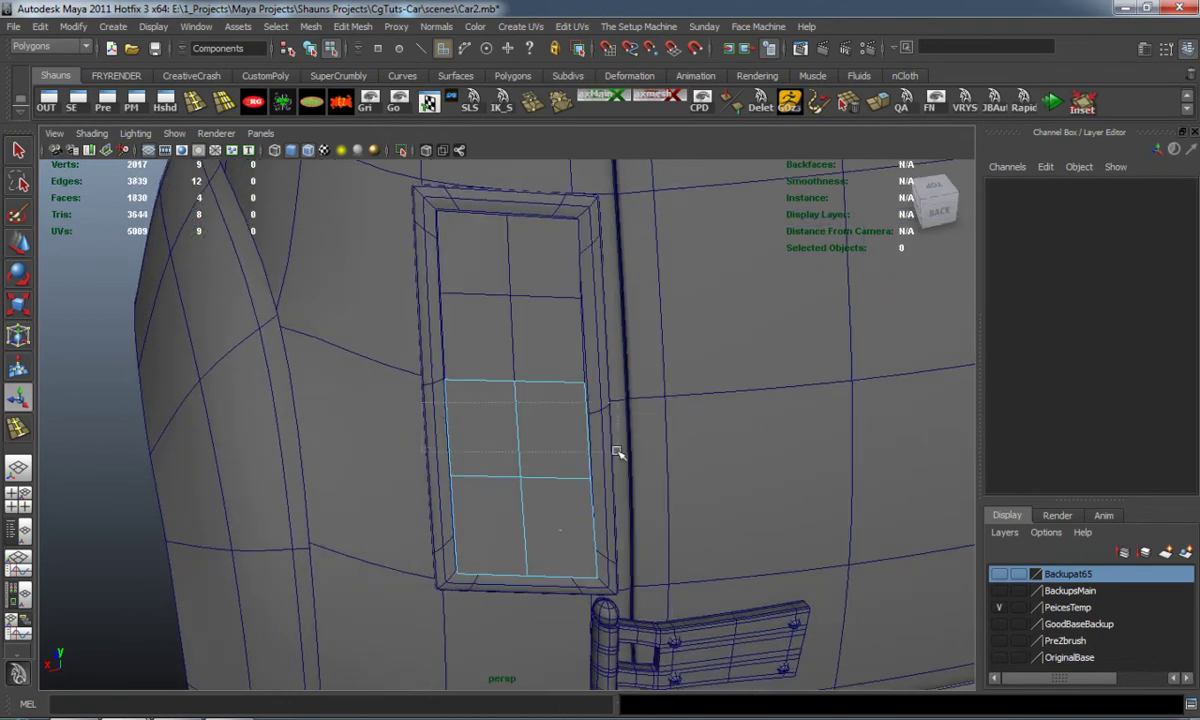
left_click_drag(617, 452, 616, 453)
key("g")
right_click_drag(503, 438, 545, 415)
Clear the history of the three panel pieces and scale them uniformly to 0.965, leaving narrow gaps between them
left_click(152, 460)
left_click(477, 328)
left_click(472, 322, "shift")
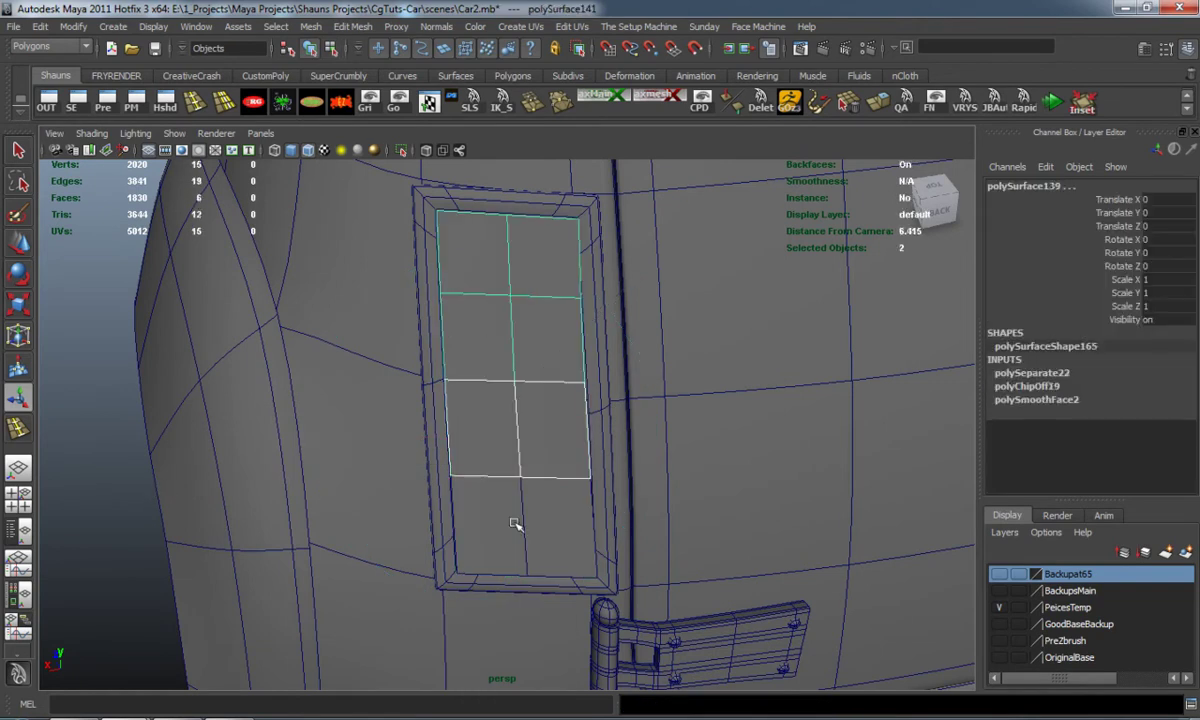
left_click(484, 495, "shift")
left_click_drag(478, 517, 531, 432, "alt")
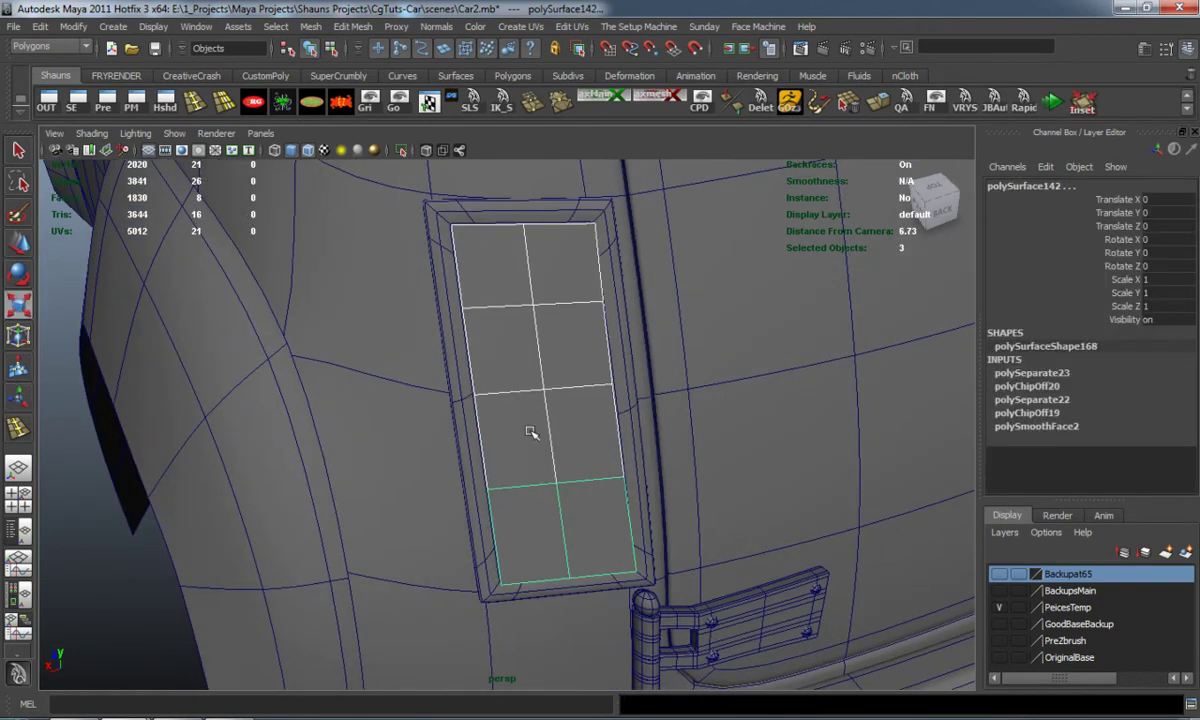
left_click(343, 107)
left_click_drag(556, 530, 865, 490)
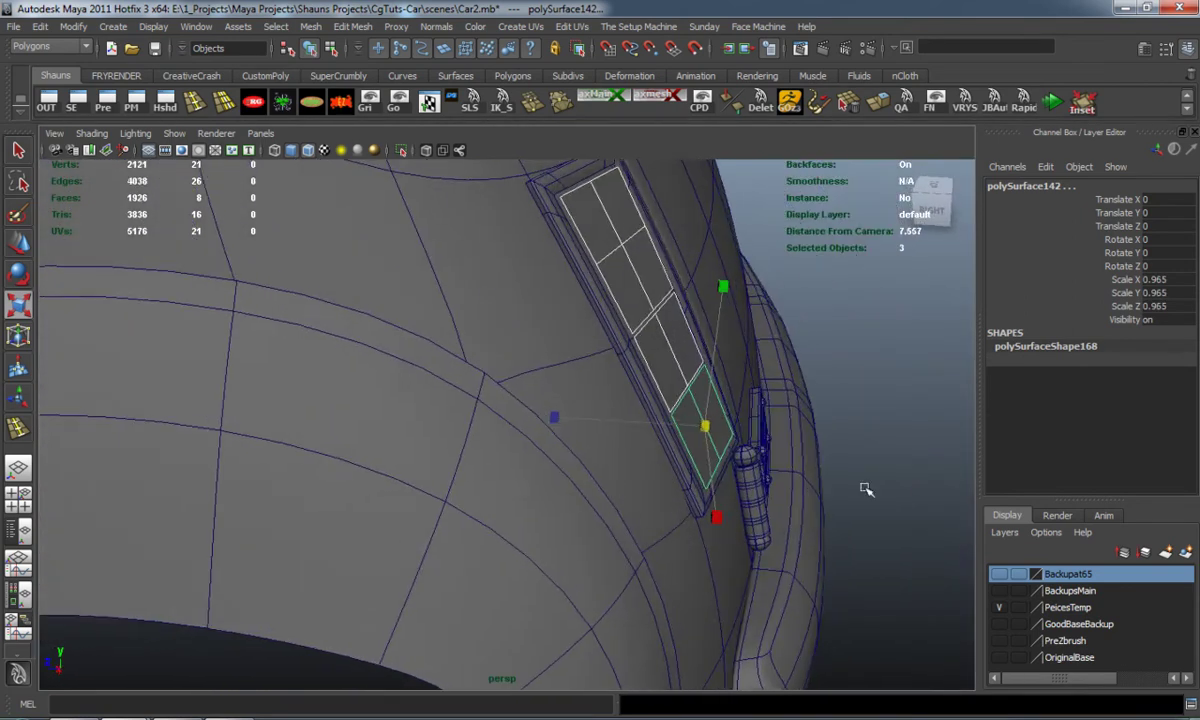
left_click(817, 436)
Combine the three panel pieces into a single mesh
left_click_drag(817, 436, 571, 437, "alt")
mouse_move(526, 381)
right_mouse_down()
mouse_move(513, 352)
mouse_move(525, 393)
right_mouse_up()
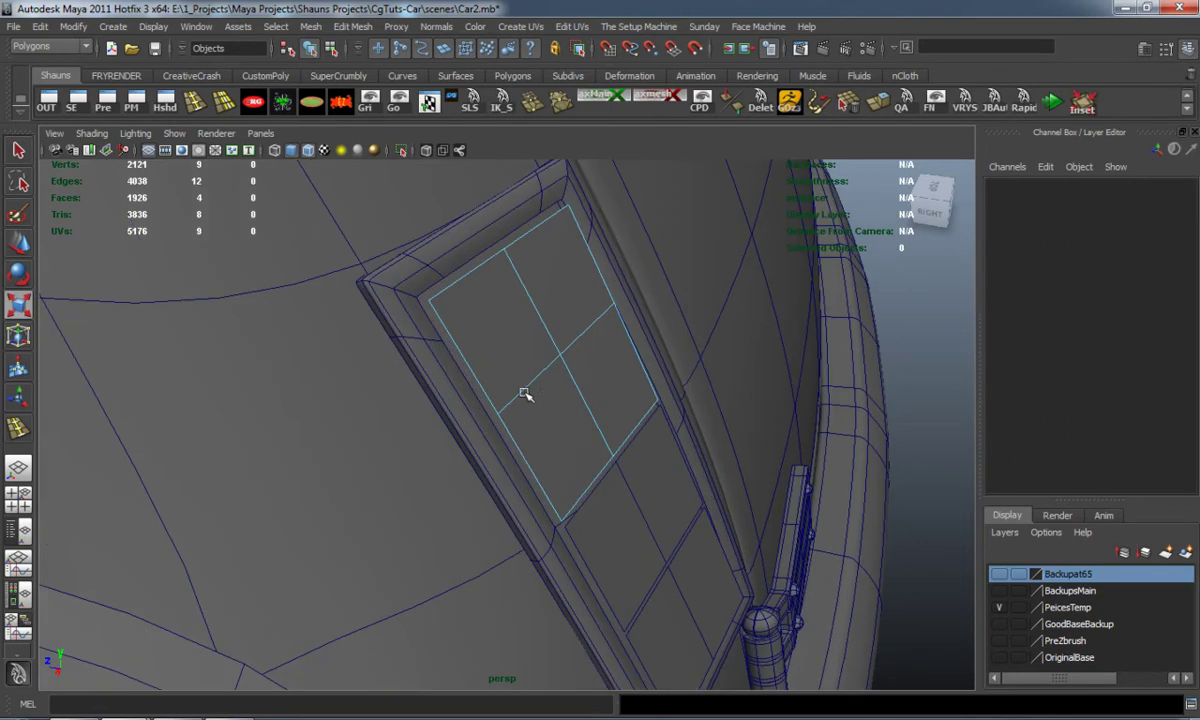
right_click_drag(638, 502, 718, 423)
left_click(656, 509)
left_click(718, 595, "shift")
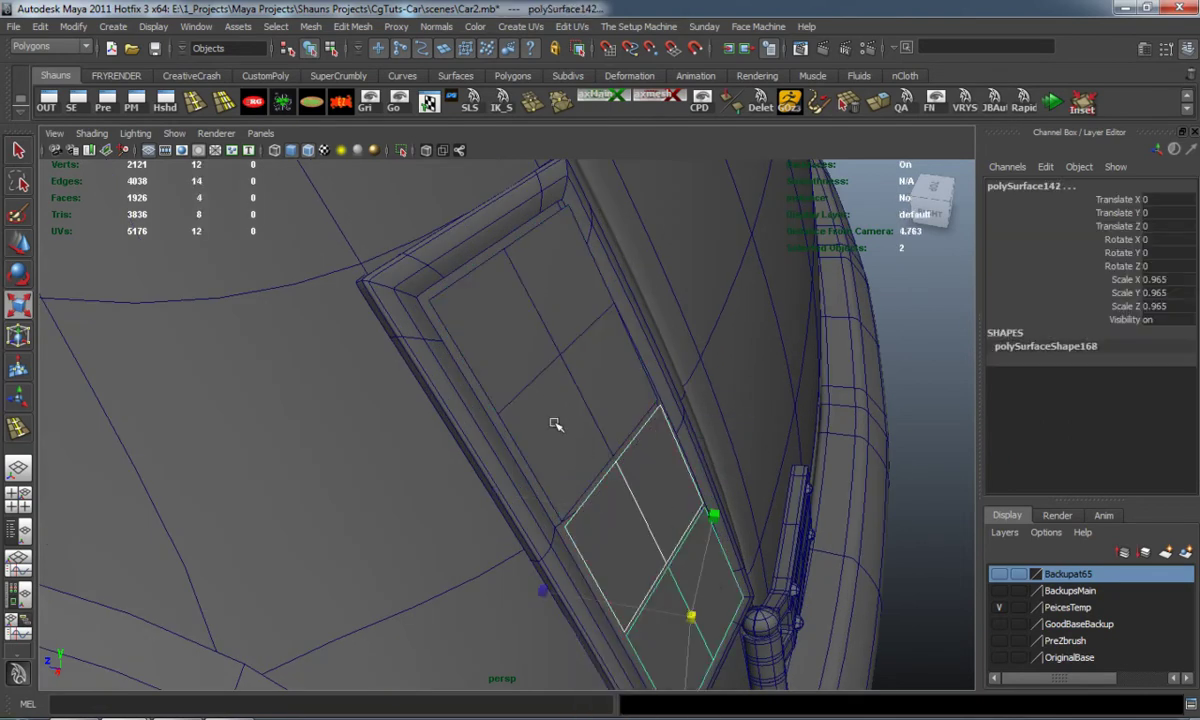
left_click(556, 425, "shift")
left_click(310, 27)
left_click(343, 51)
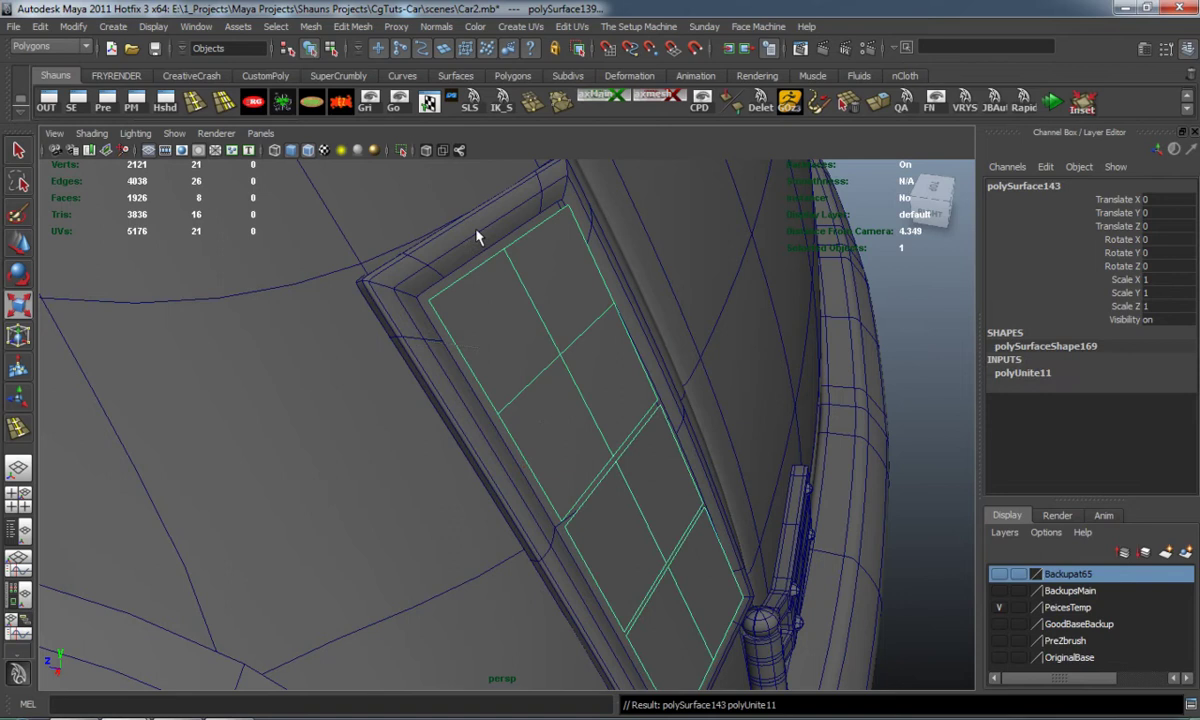
Extrude the border edges of all three plates inward, with a Local Translate Z of about -0.074
right_click_drag(544, 335, 458, 279)
double_click(461, 279)
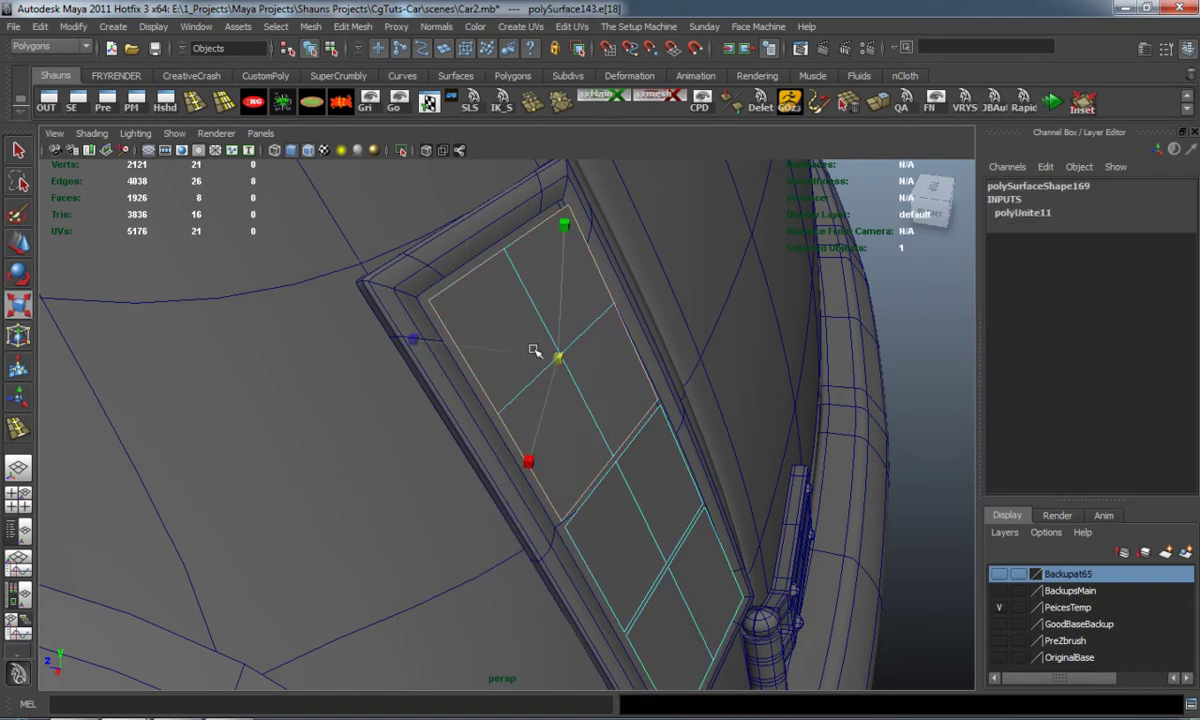
double_click(628, 450, "shift")
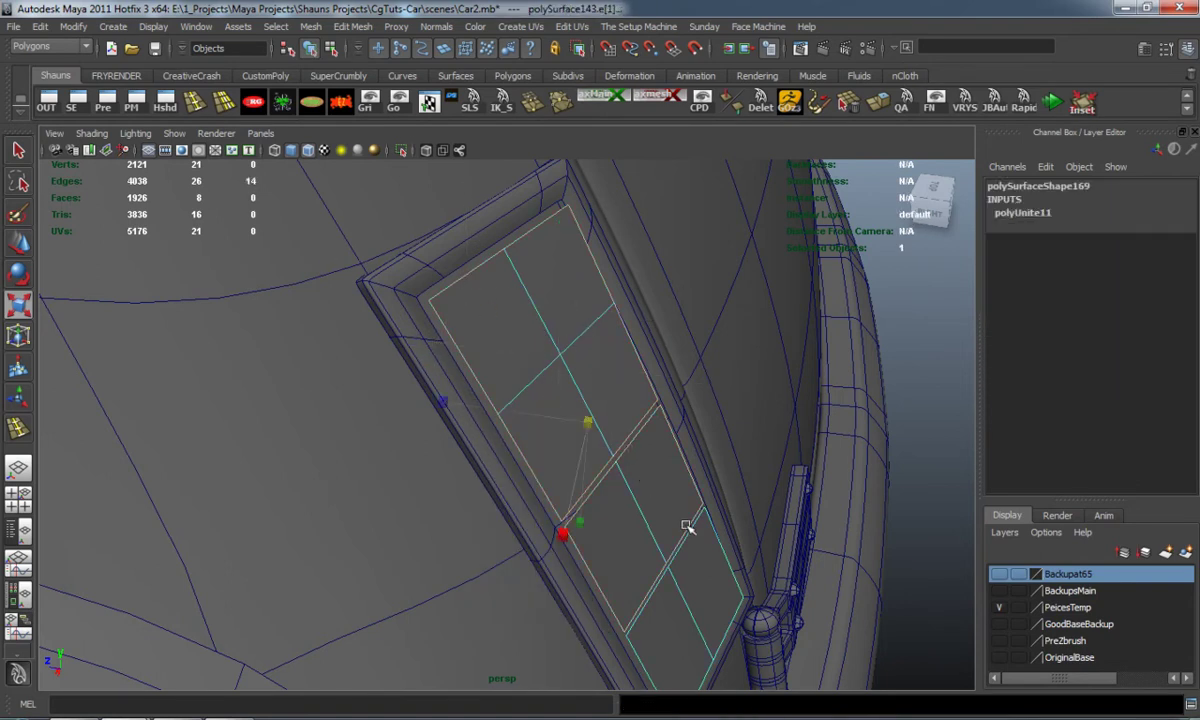
middle_click_drag(688, 527, 649, 450, "alt")
double_click(649, 471, "shift")
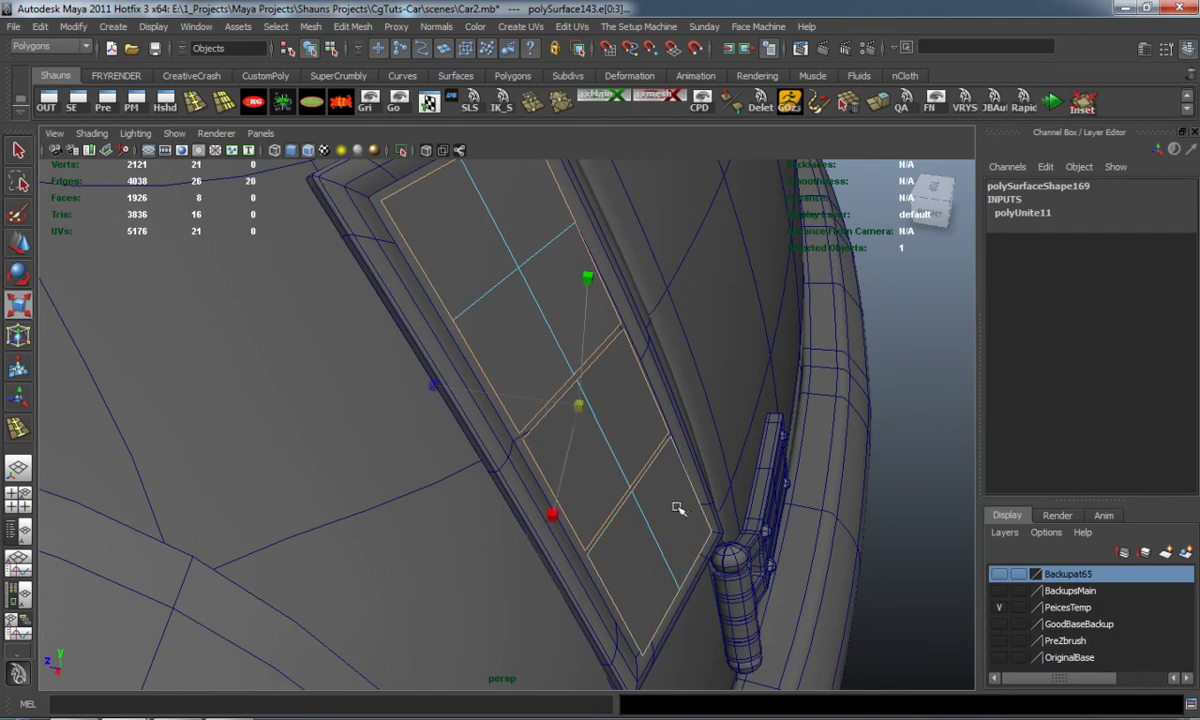
key("ctrl+e")
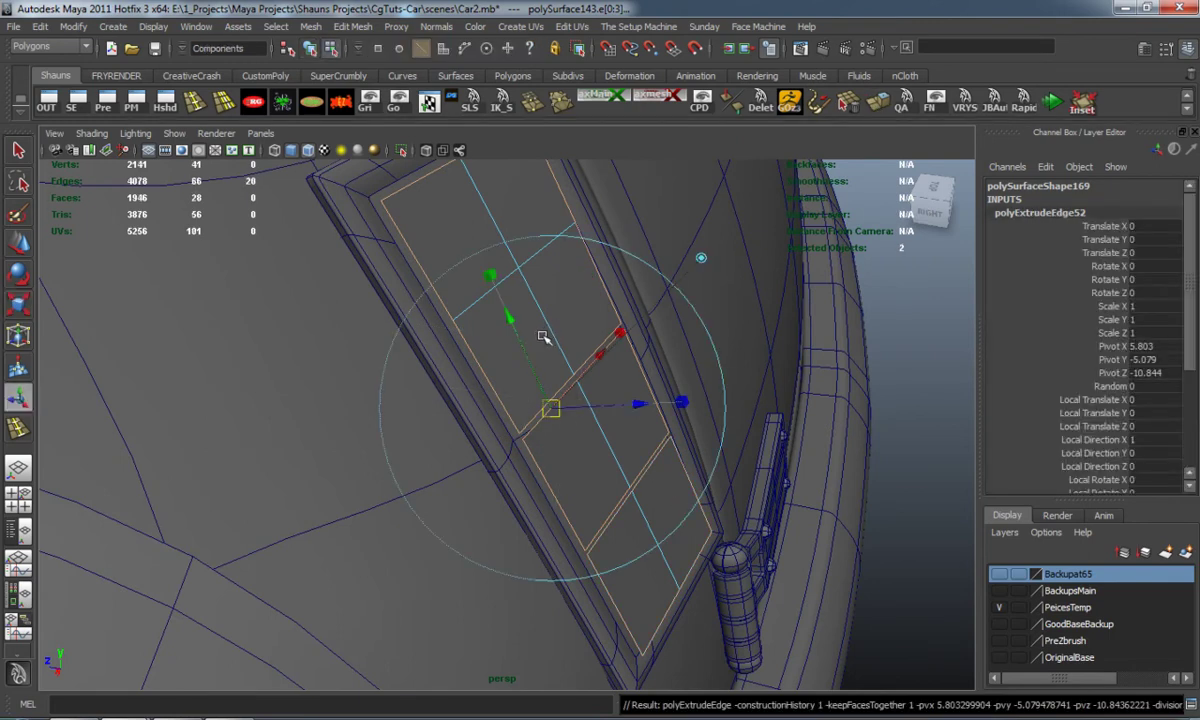
middle_click_drag(550, 342, 580, 396, "alt")
left_click_drag(671, 457, 654, 460)
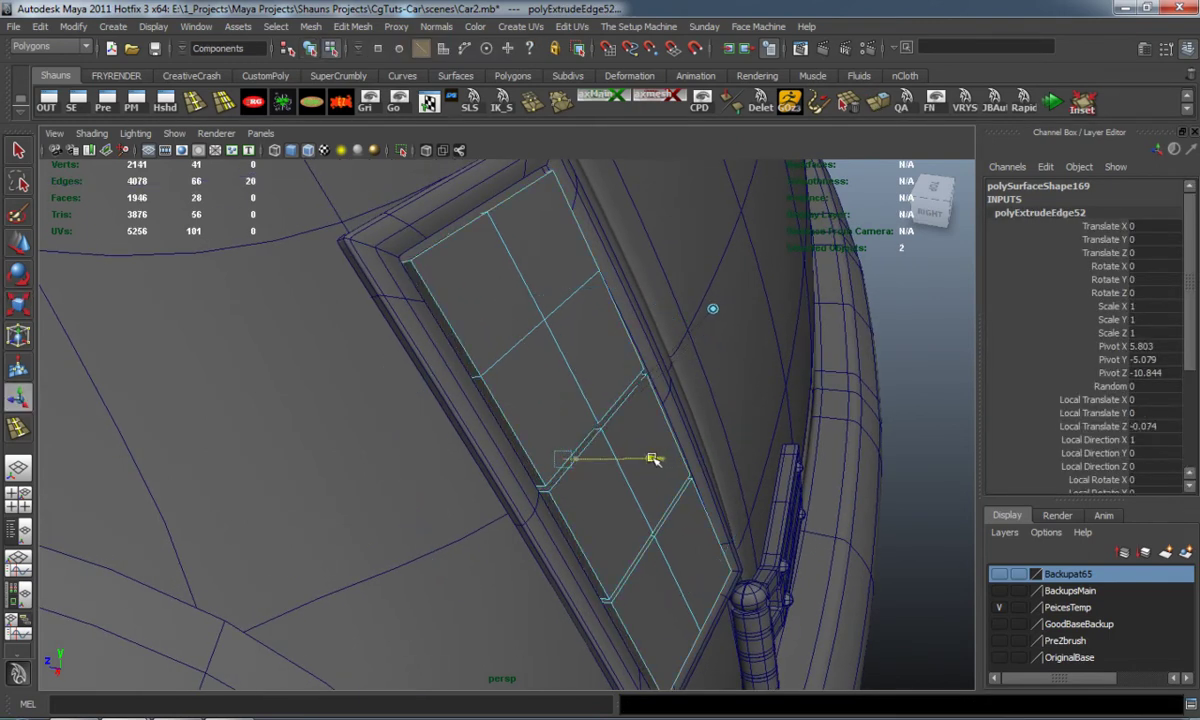
Preview the extruded plates smoothed, restore the unsmoothed display, and return to object selection
right_click(550, 312)
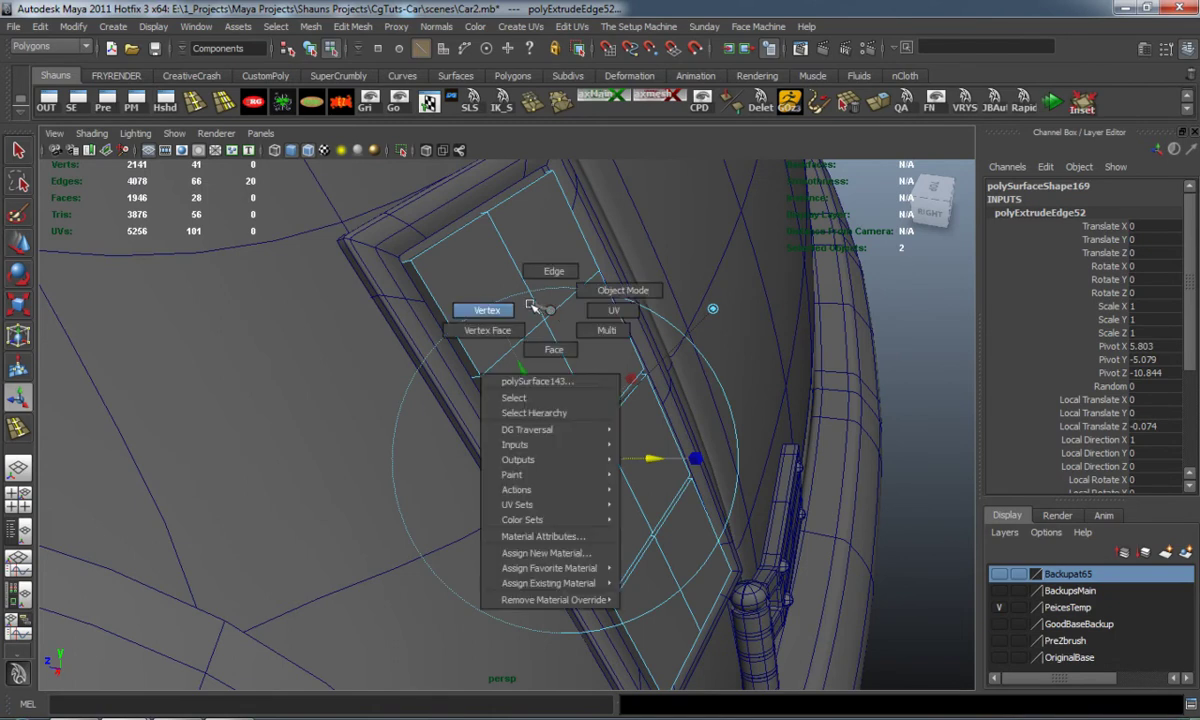
left_click(533, 306)
left_click(545, 318)
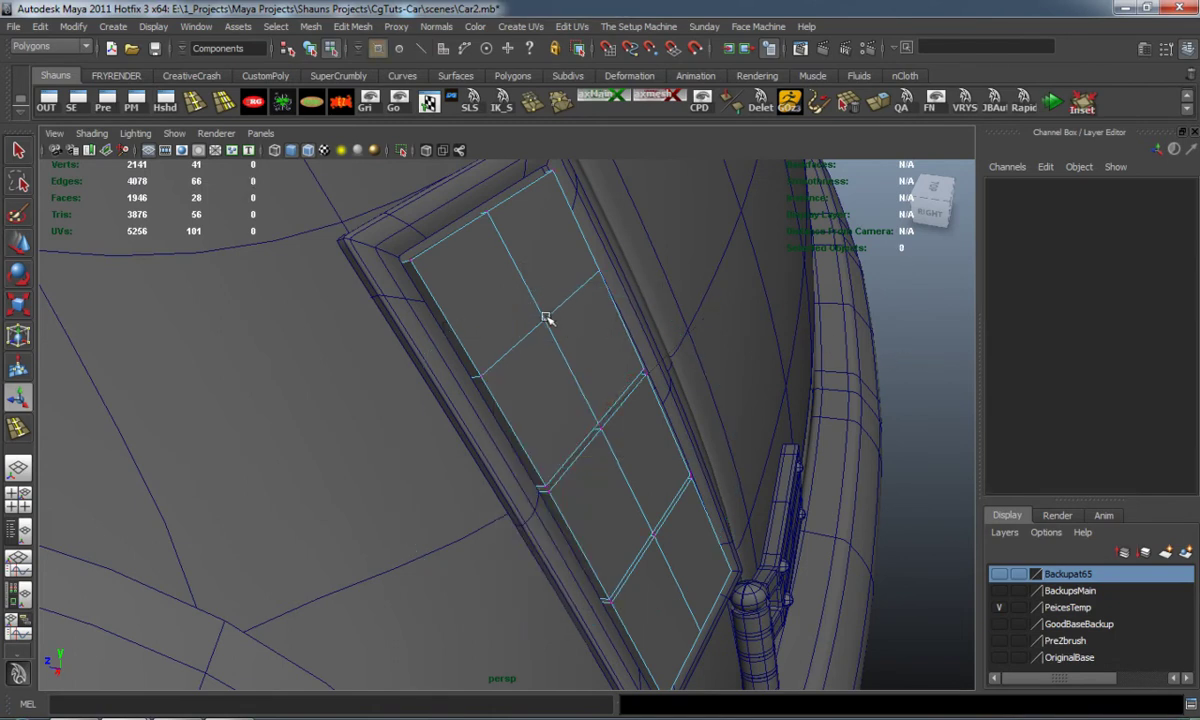
key("3")
key("1")
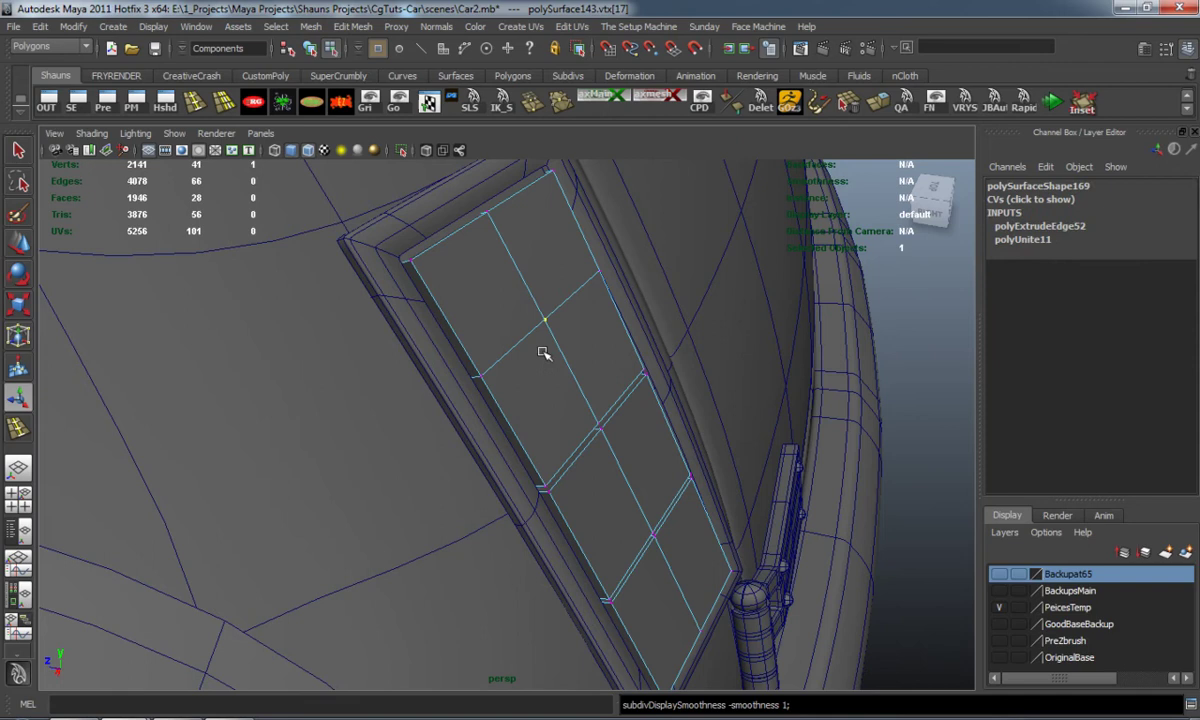
right_click_drag(543, 351, 553, 343)
Clear the combined panel's history and move it within the frame to about Translate Y 0.033 and Z -0.004
left_click(558, 363)
key("w")
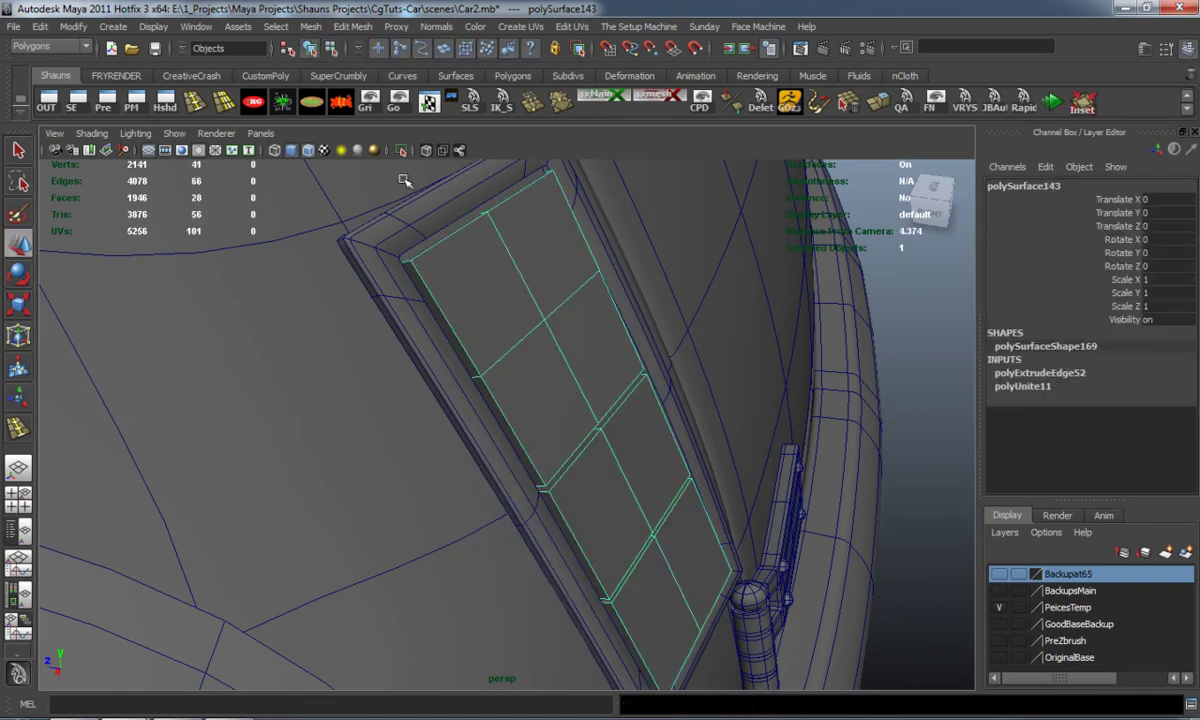
left_click(341, 102)
middle_click_drag(489, 432, 492, 433)
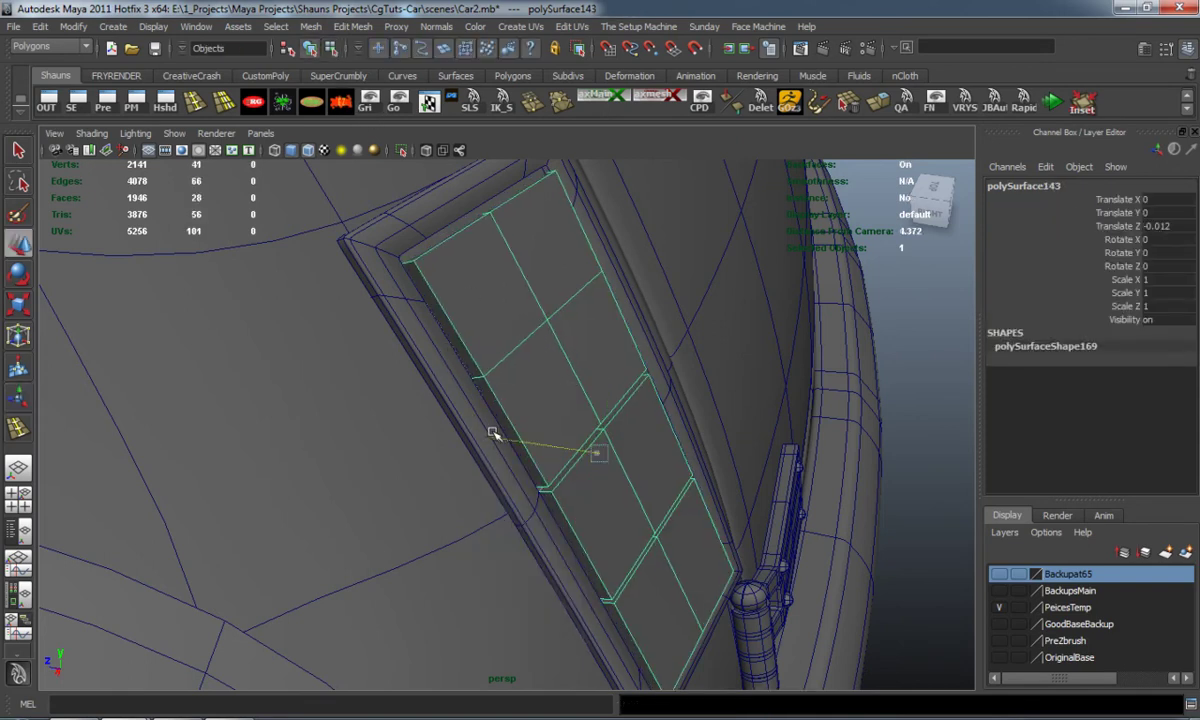
left_click_drag(607, 371, 609, 368)
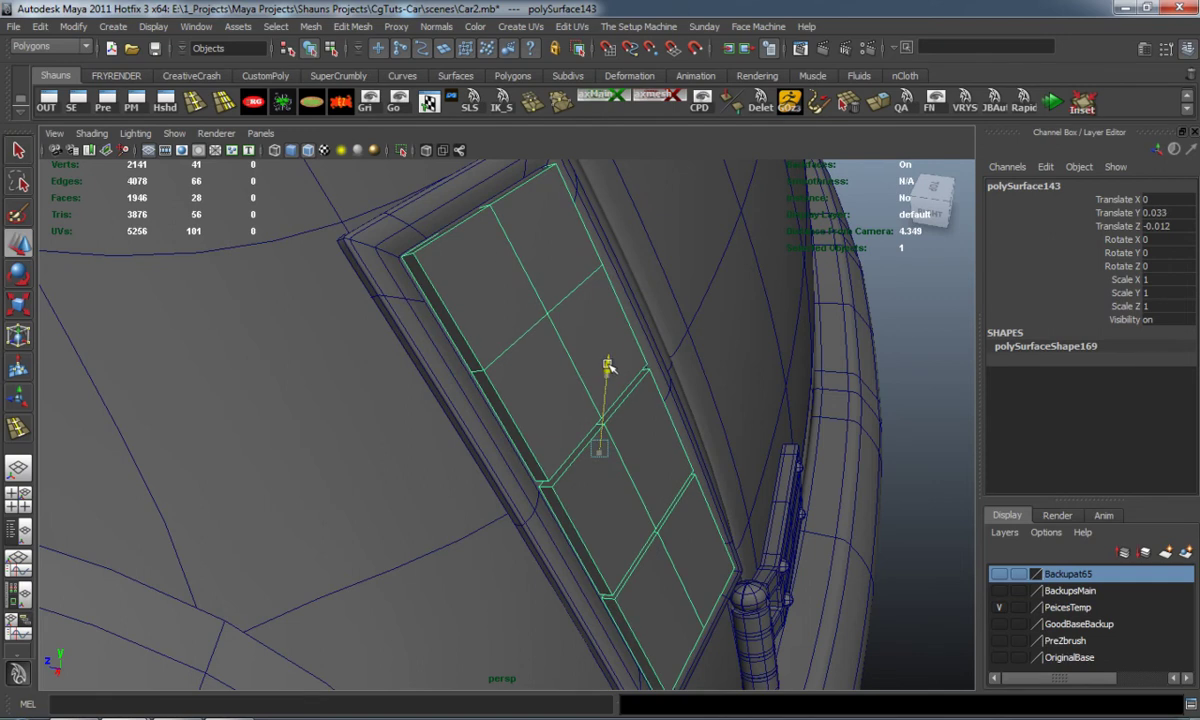
middle_click_drag(489, 428, 491, 426)
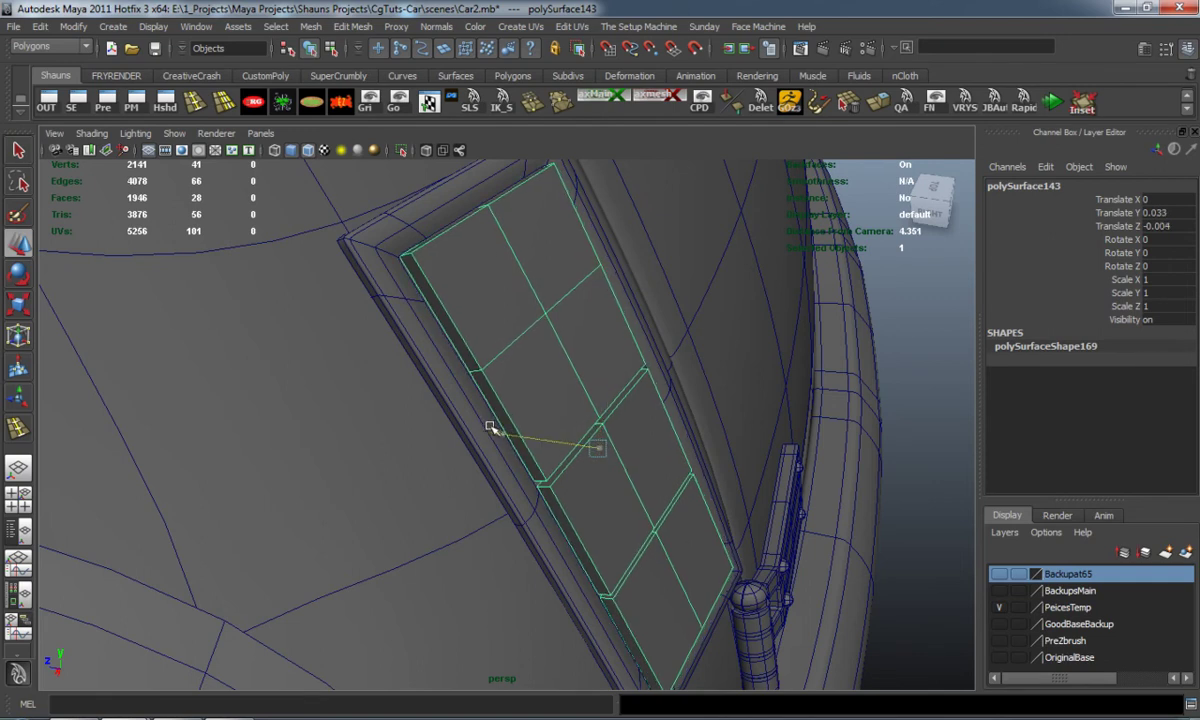
Examine how the repositioned panel sits in its frame, with and without the smooth preview
mouse_move(491, 426)
left_mouse_down("alt")
mouse_move(394, 416)
mouse_move(341, 368)
mouse_move(340, 324)
mouse_move(306, 405)
mouse_move(321, 420)
mouse_move(450, 399)
mouse_move(500, 405)
left_mouse_up("alt")
key("3")
scroll(315, 432, "down", 5)
key("1")
scroll(749, 436, "up", 4)
left_click_drag(755, 423, 646, 410, "alt")
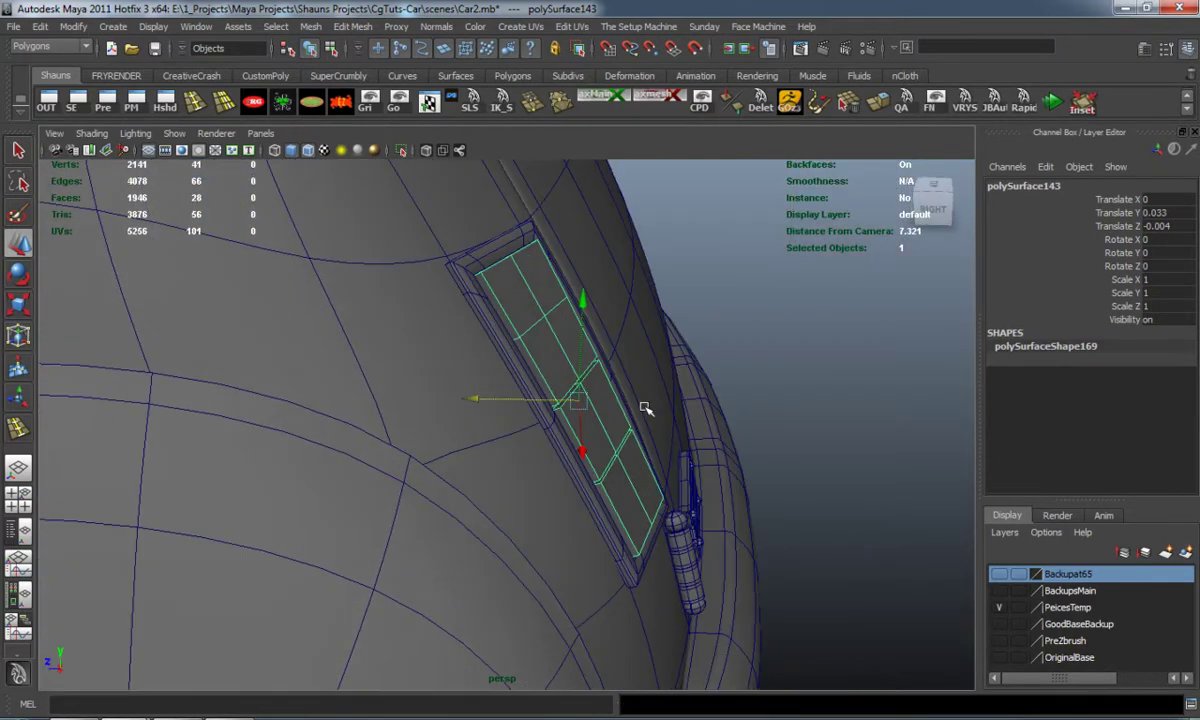
Select all eight front faces of the three plates inside the frame
scroll(600, 390, "up", 3)
middle_click_drag(563, 321, 513, 405, "alt")
scroll(513, 405, "up", 3)
right_click_drag(440, 283, 412, 312)
left_click_drag(437, 276, 504, 246, "shift")
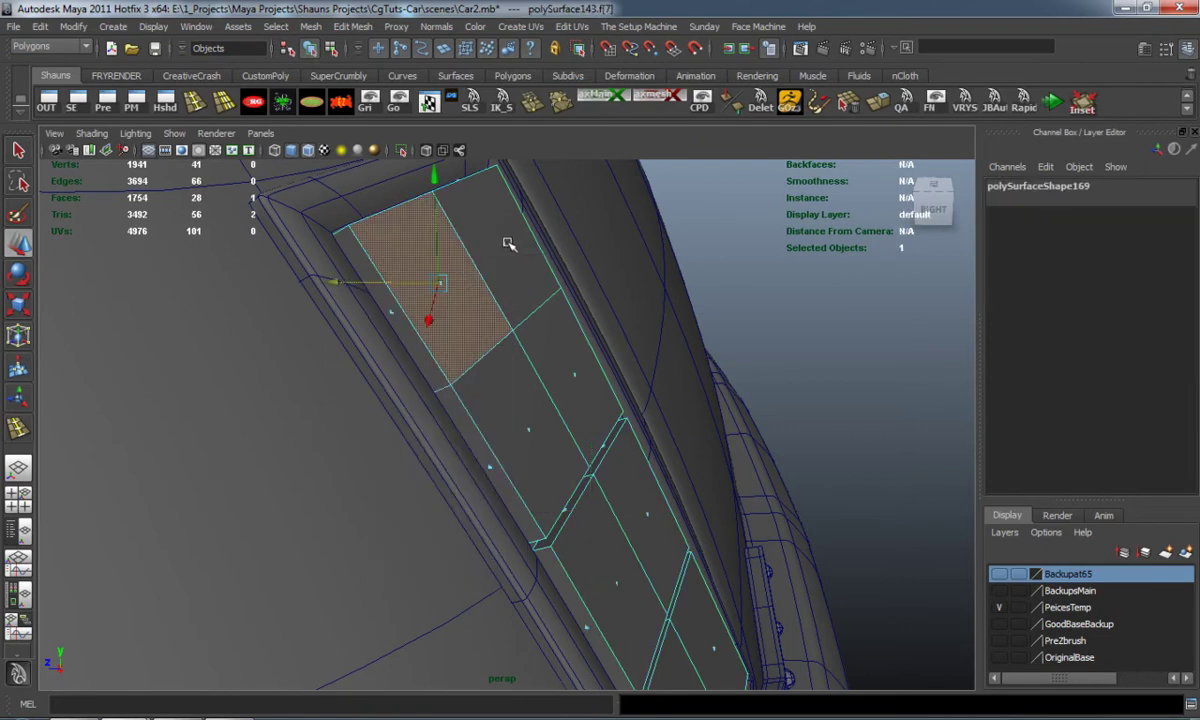
key("ctrl+z")
left_click(505, 244, "shift")
left_click(555, 404, "shift")
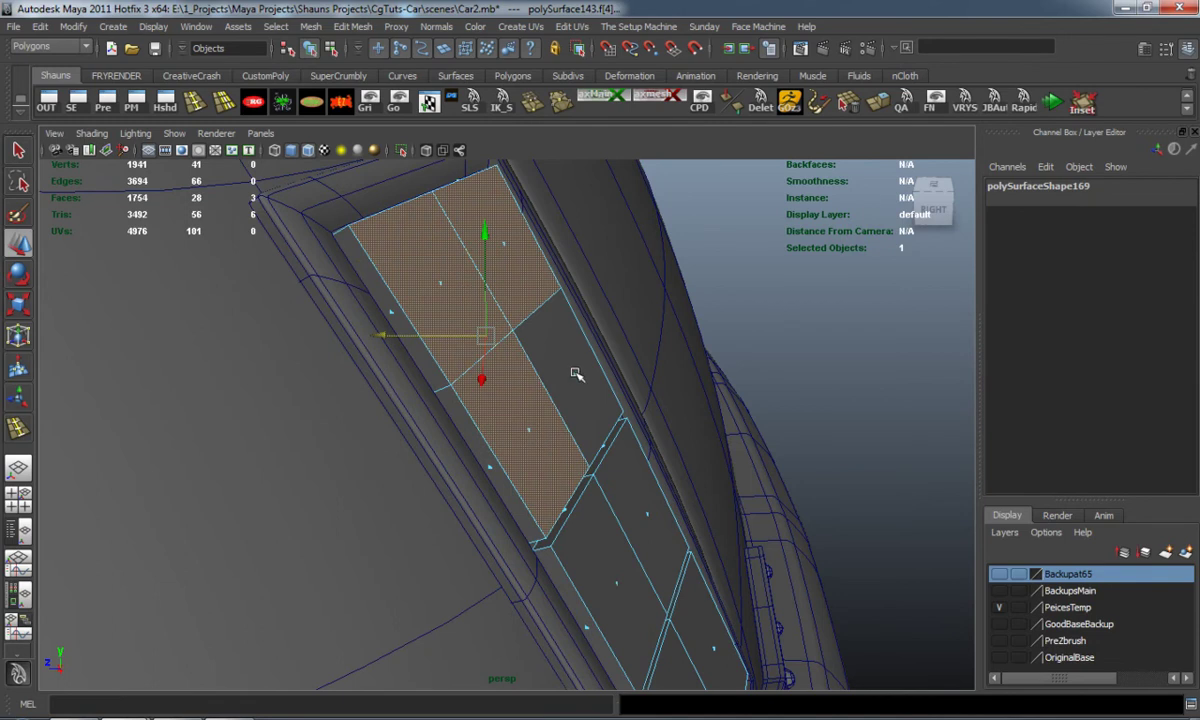
left_click(576, 374, "shift")
middle_click_drag(637, 525, 523, 397, "alt")
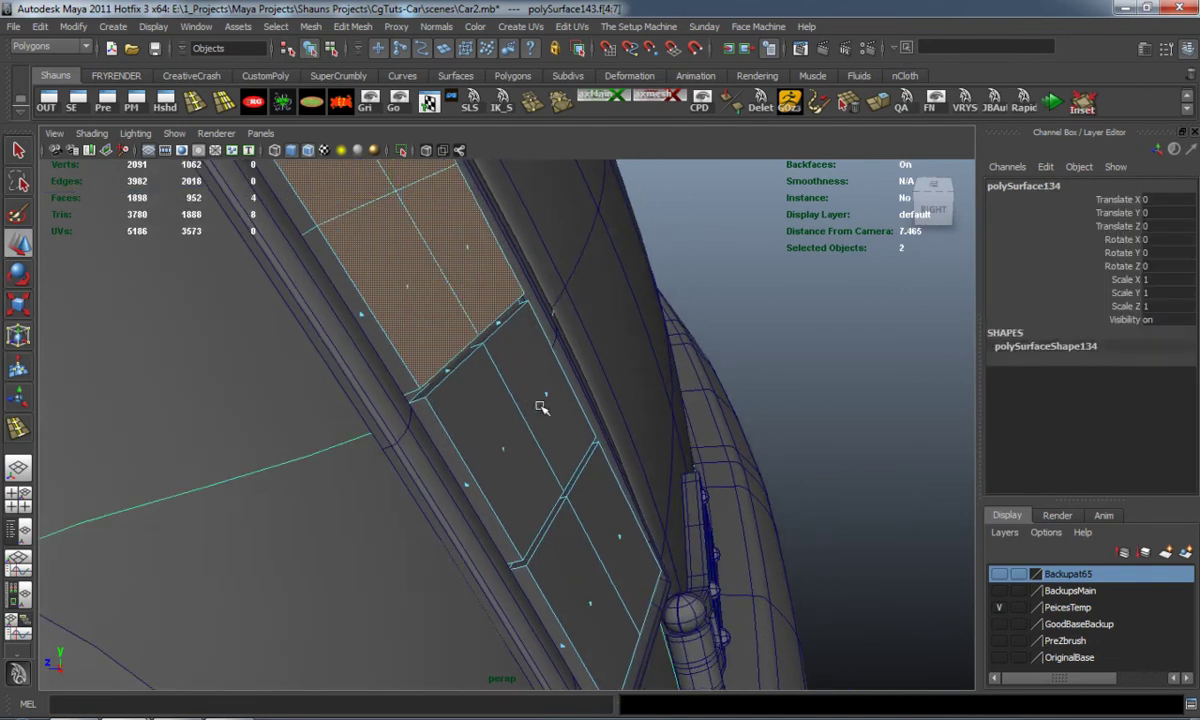
left_click(513, 430, "shift")
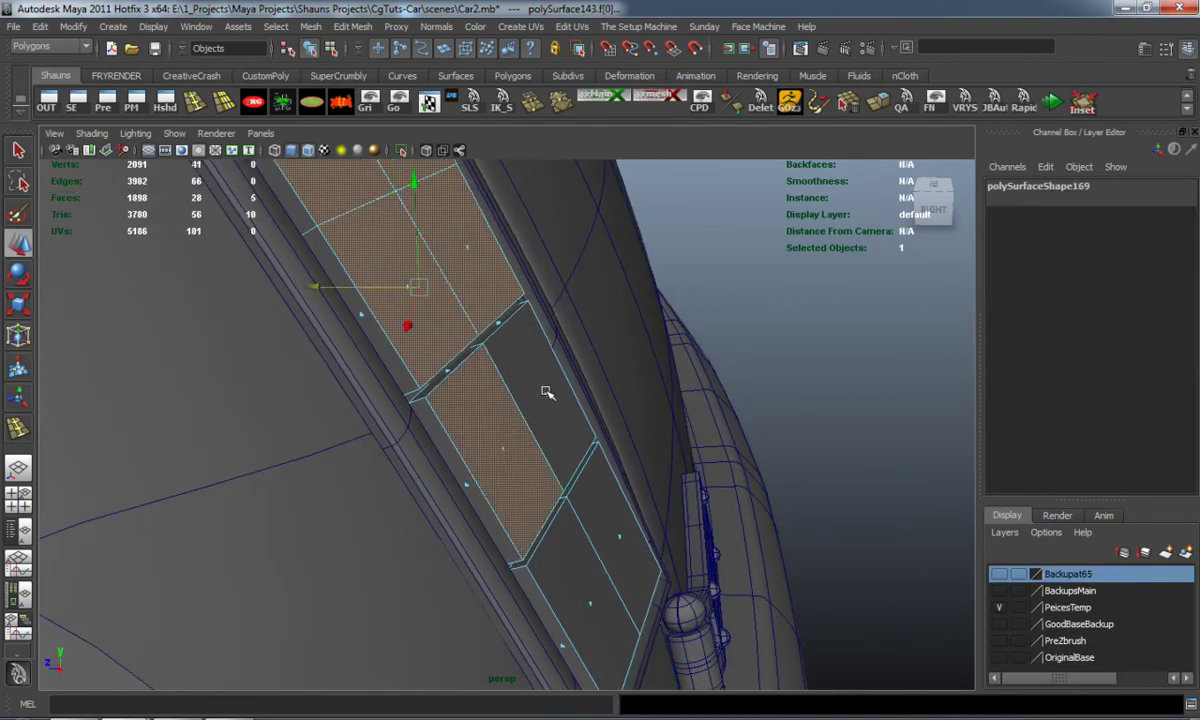
left_click(547, 395, "shift")
left_click(622, 537, "shift")
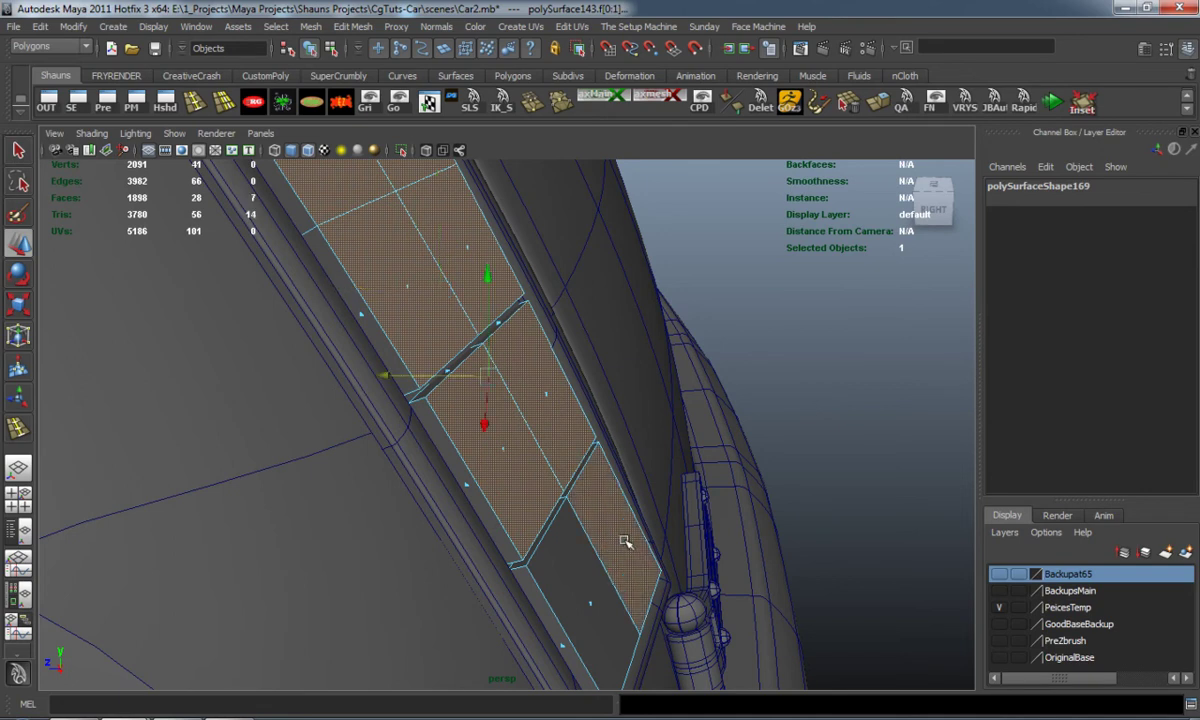
left_click_drag(623, 542, 631, 490, "alt")
left_click(580, 550, "shift")
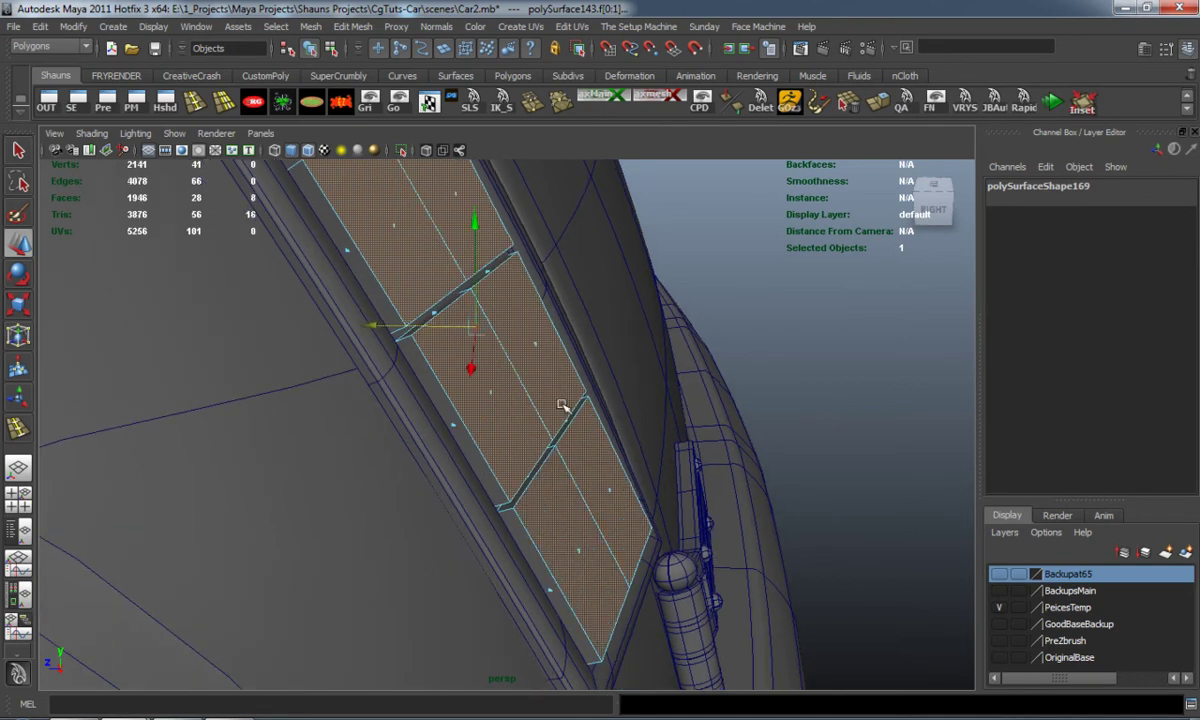
Extrude the selected plate faces outward and scale them slightly inward to form beveled sides, checking the smoothed shape
left_click_drag(565, 407, 619, 447, "alt")
left_click(877, 104)
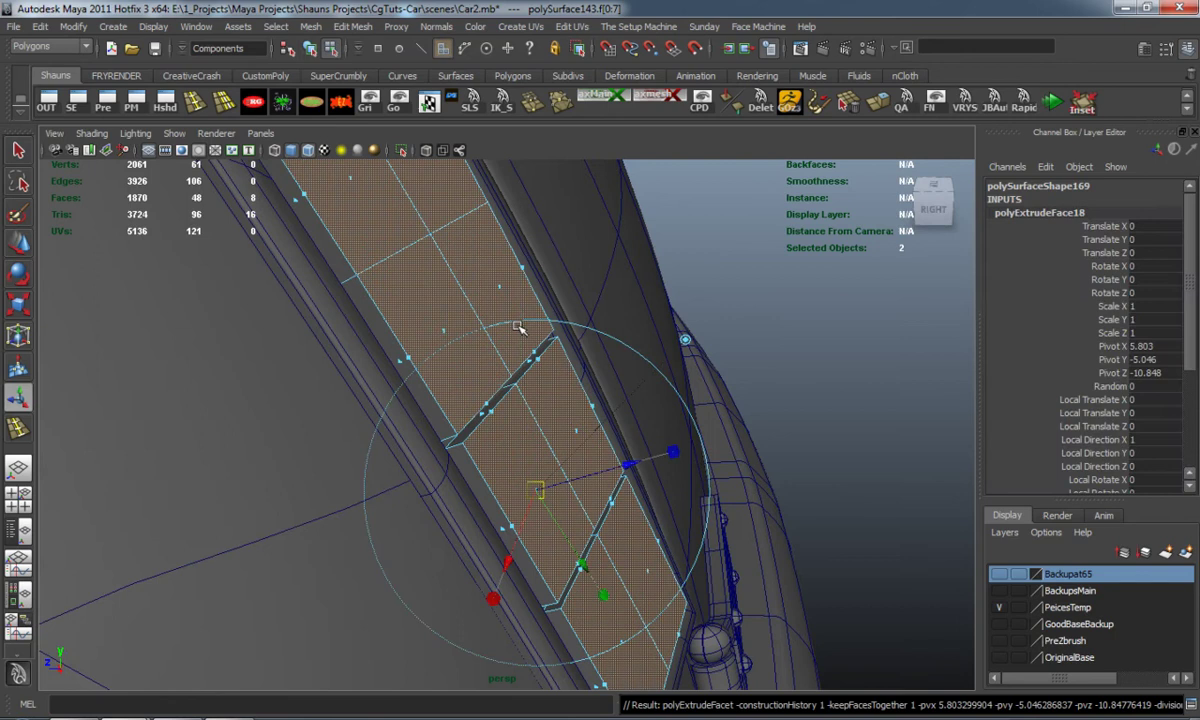
left_click_drag(633, 469, 708, 450)
left_click_drag(556, 485, 543, 482)
left_click(836, 372)
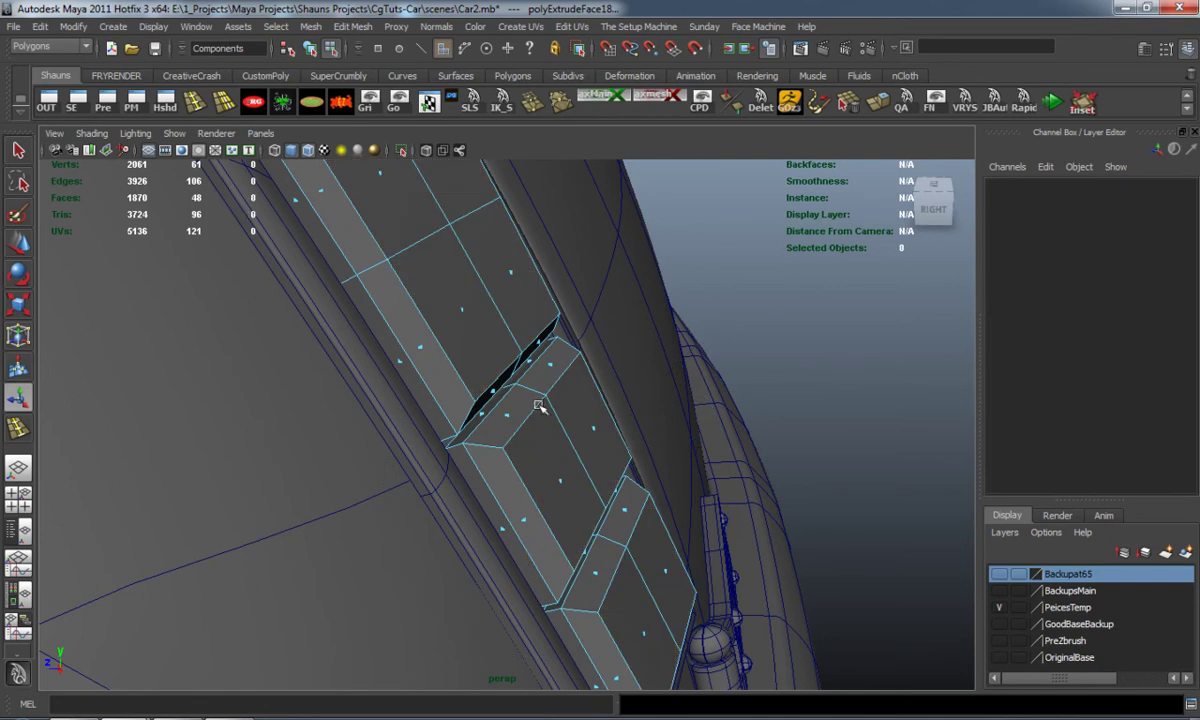
scroll(543, 408, "down", 3)
key("3")
key("1")
Insert supporting edge loops close to all four sides of the upper plate's raised face
left_click_drag(520, 435, 362, 392, "alt")
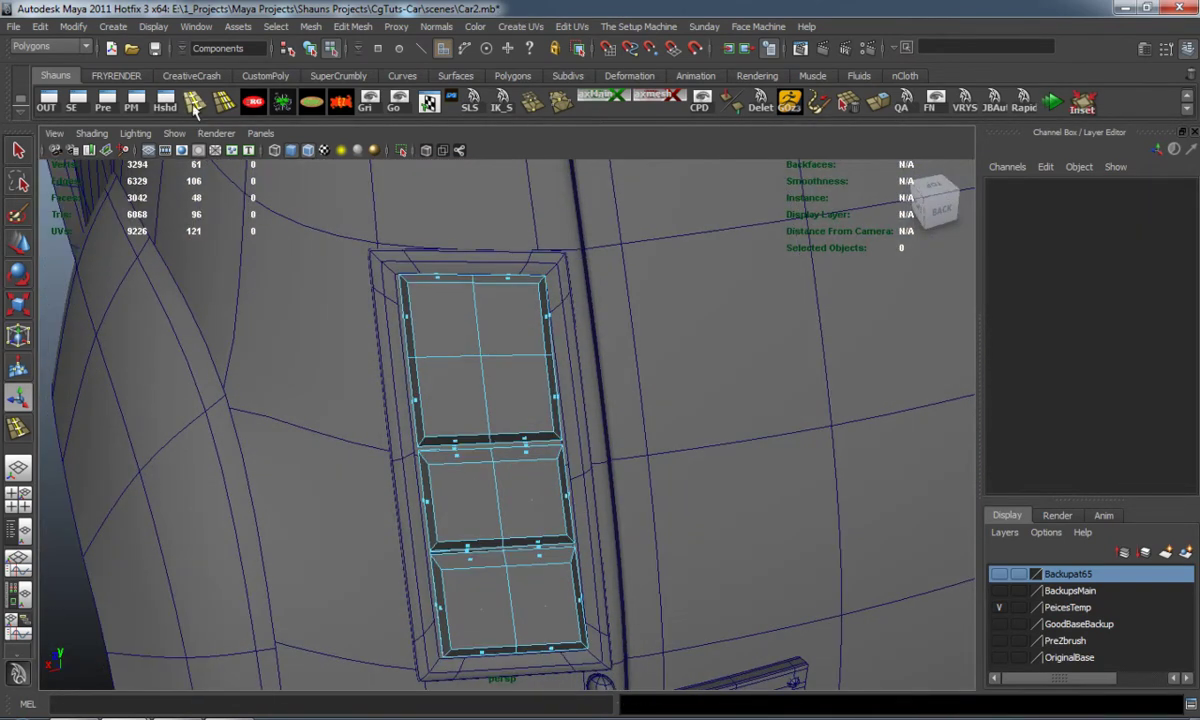
left_click(194, 106)
scroll(379, 306, "up", 2)
left_click_drag(392, 237, 394, 245)
left_click_drag(524, 244, 545, 250)
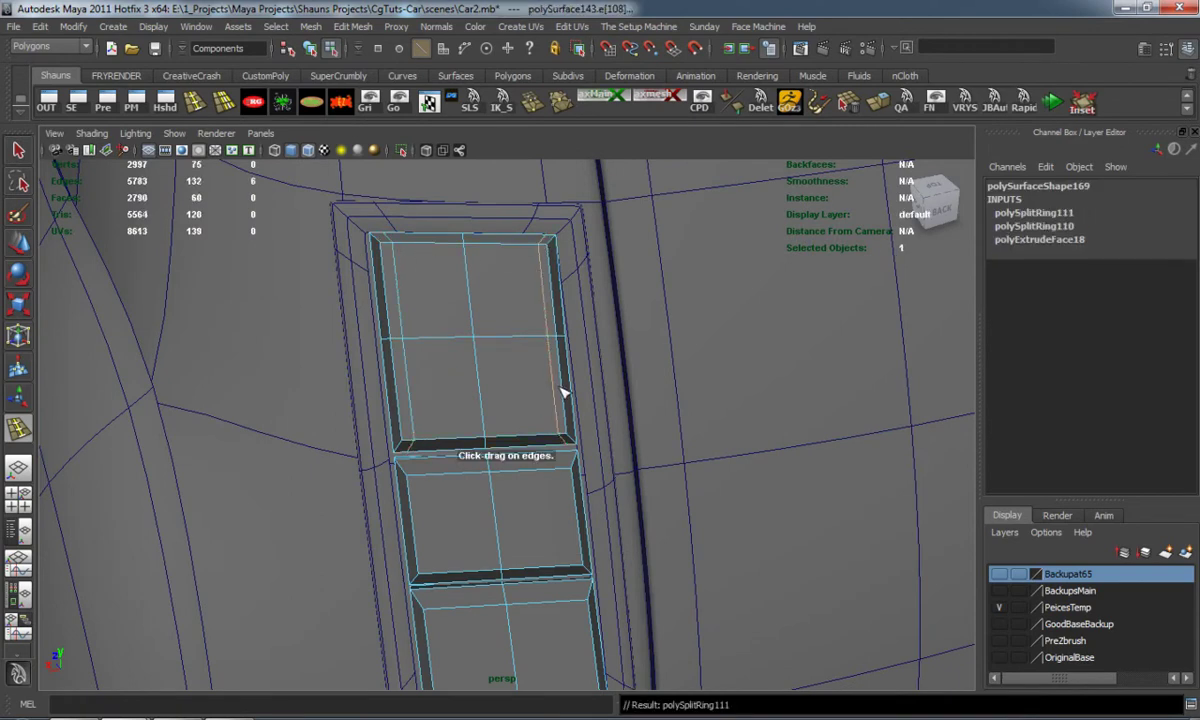
left_click_drag(563, 425, 563, 425)
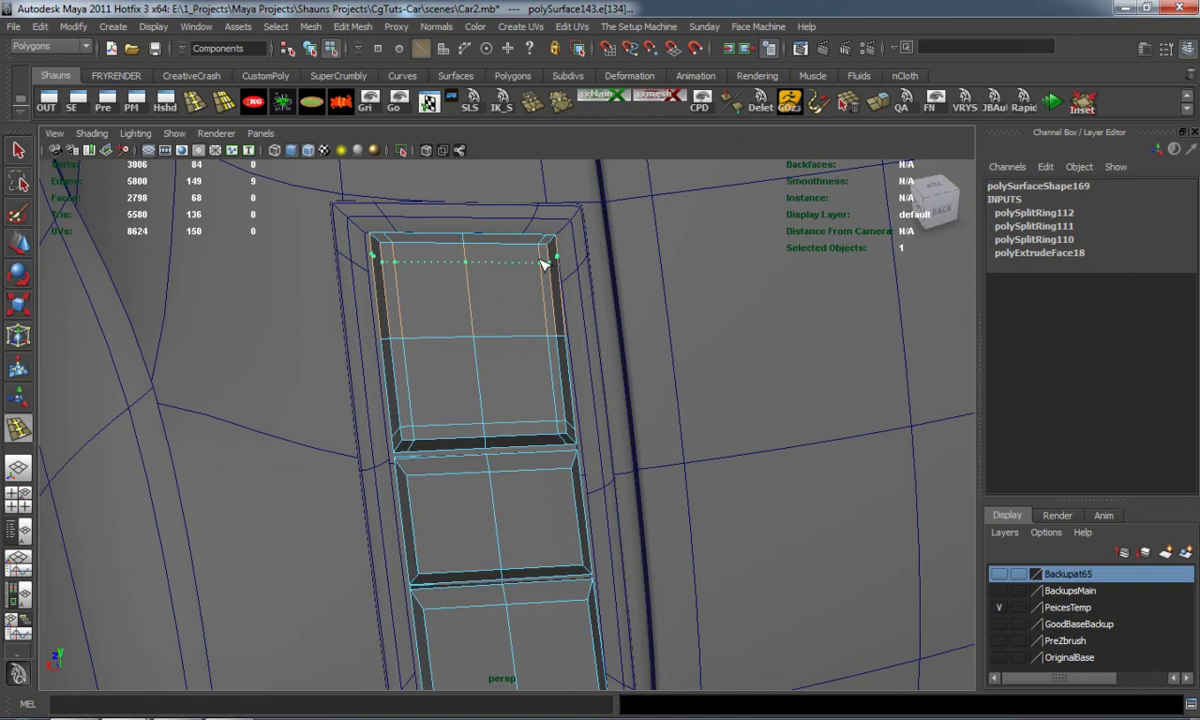
key("w")
Preview the panel smoothed and compare the upper plate's corners with the two lower plates from the side and rear
key("3")
right_click_drag(466, 345, 525, 327)
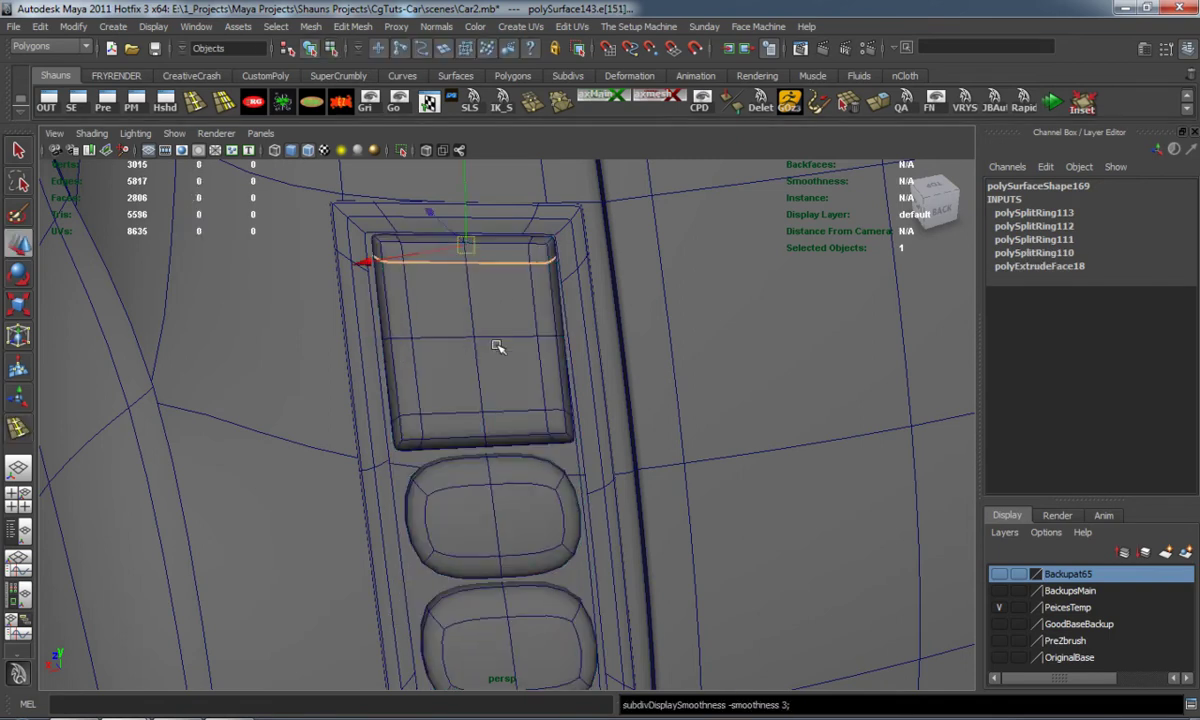
scroll(482, 402, "down", 5)
left_click_drag(482, 404, 648, 386, "alt")
left_click(728, 397)
scroll(635, 429, "up", 5)
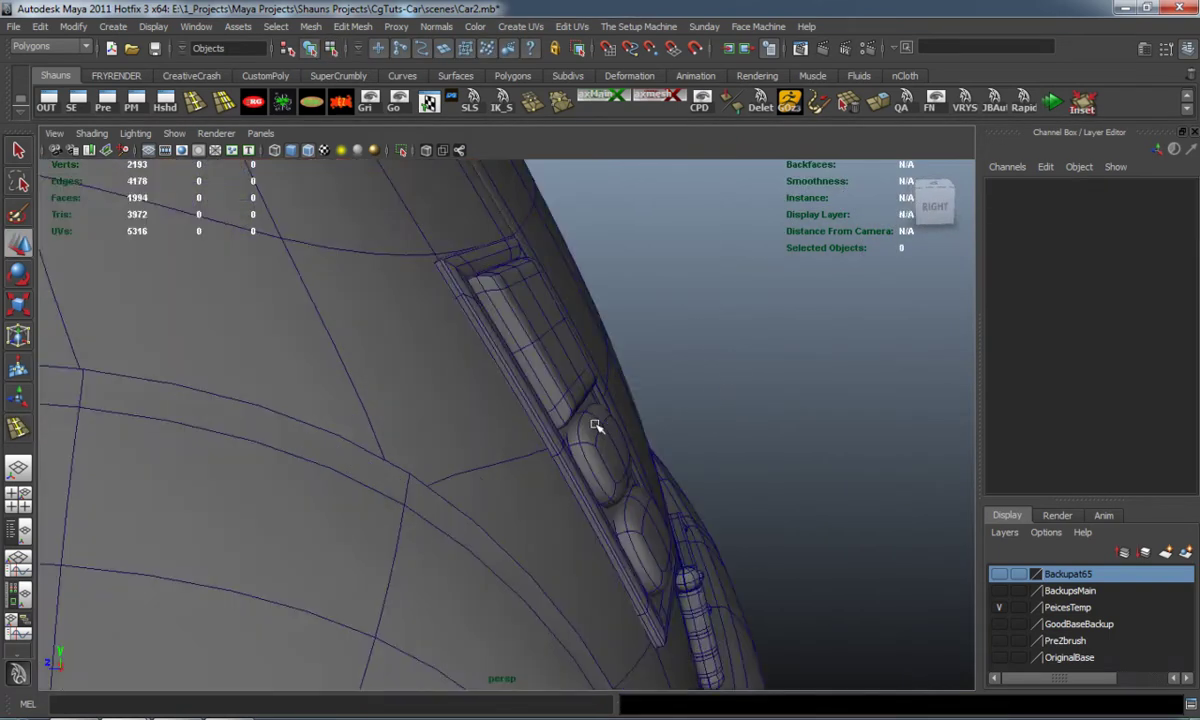
left_click_drag(597, 428, 455, 391, "alt")
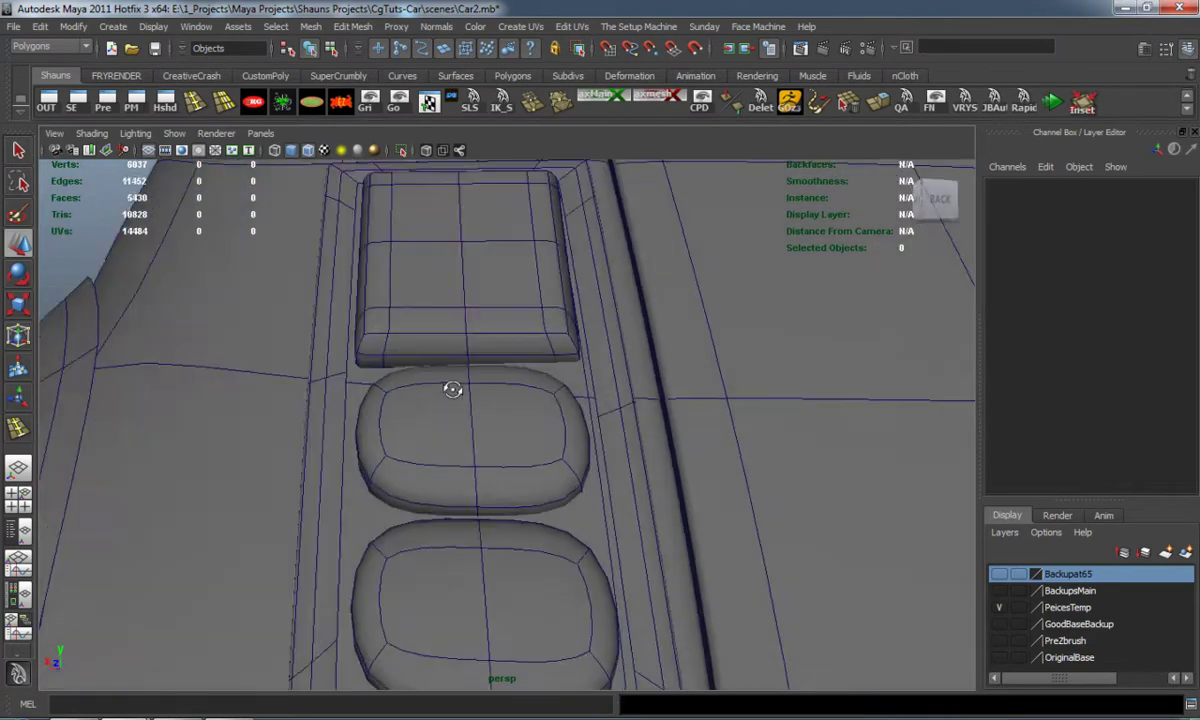
Restore the panel's unsmoothed display and insert supporting edge loops near all four sides of the middle plate
left_click(462, 434)
key("1")
left_click_drag(455, 442, 505, 418, "alt")
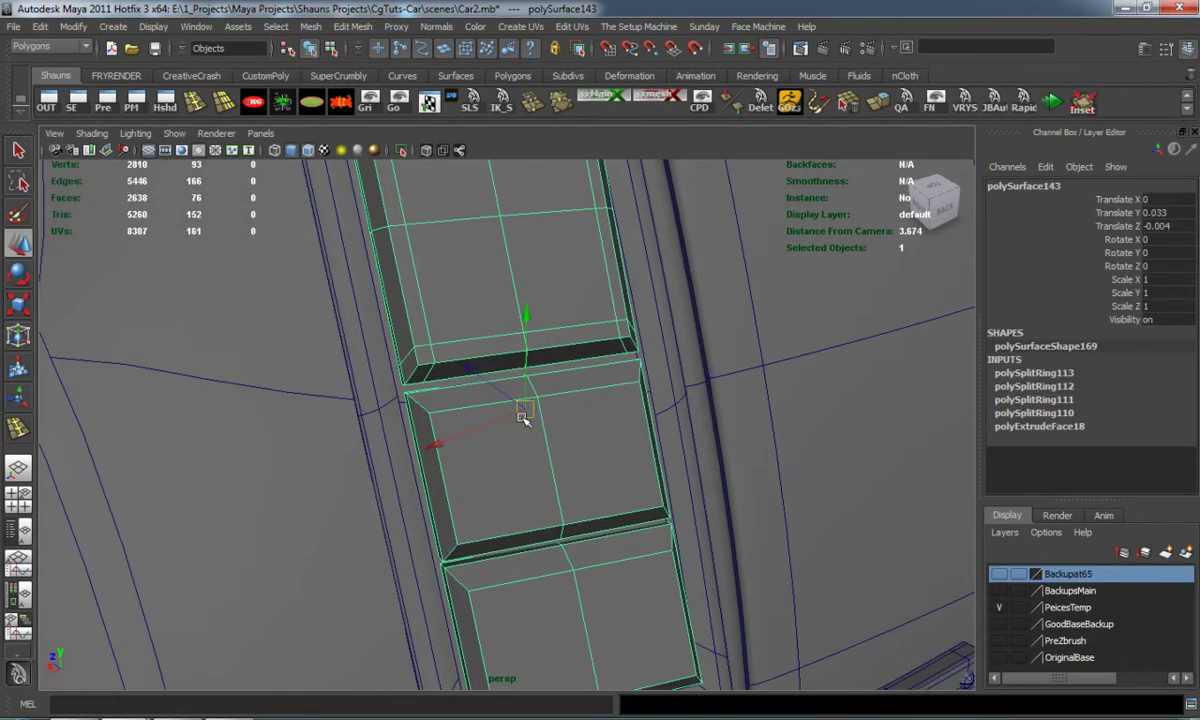
scroll(453, 370, "down", 3)
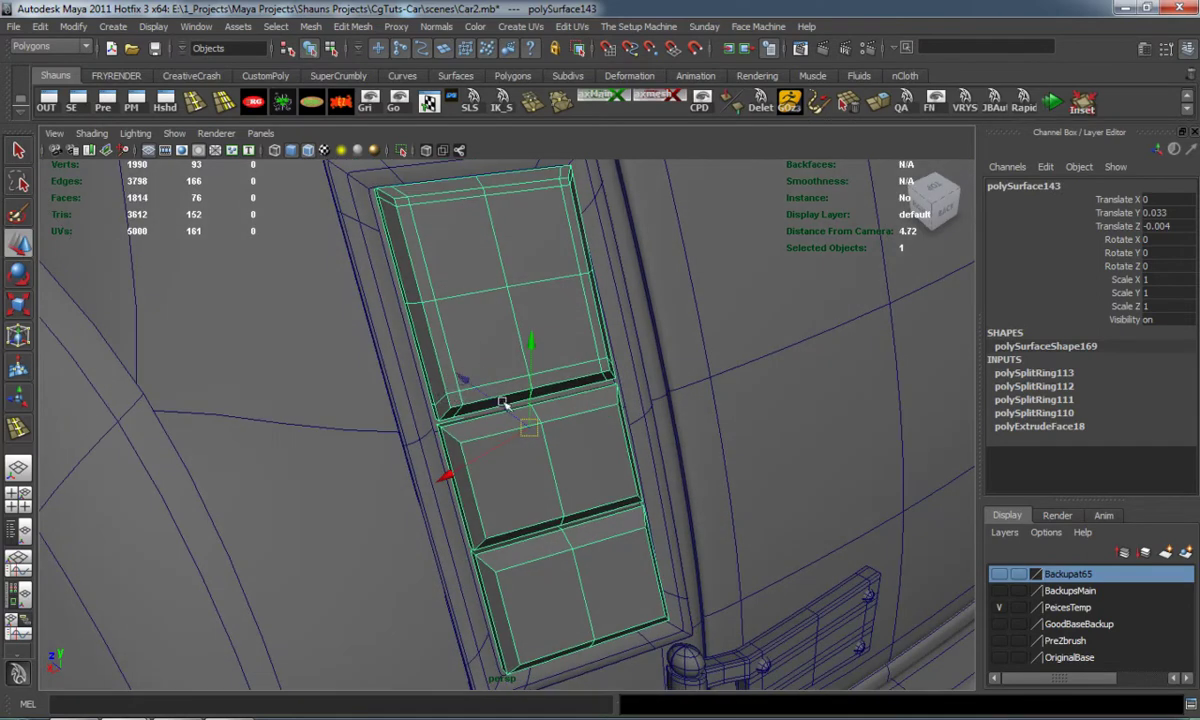
scroll(503, 402, "up", 2)
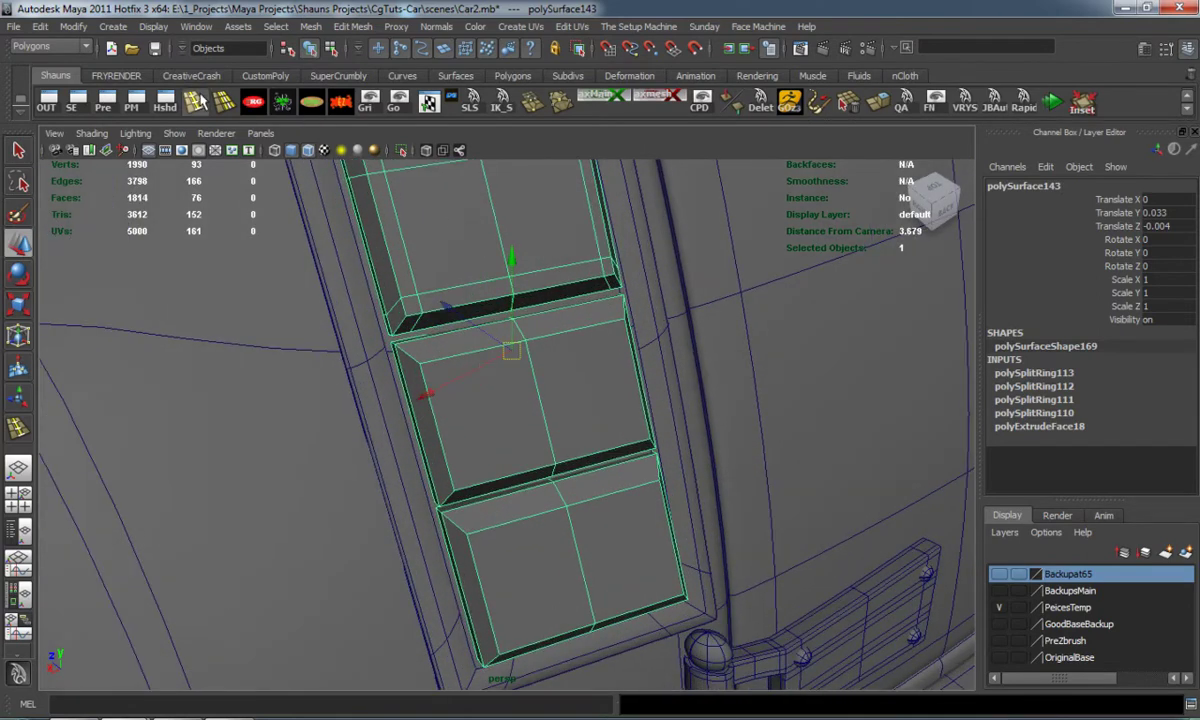
left_click(200, 101)
left_click(507, 429)
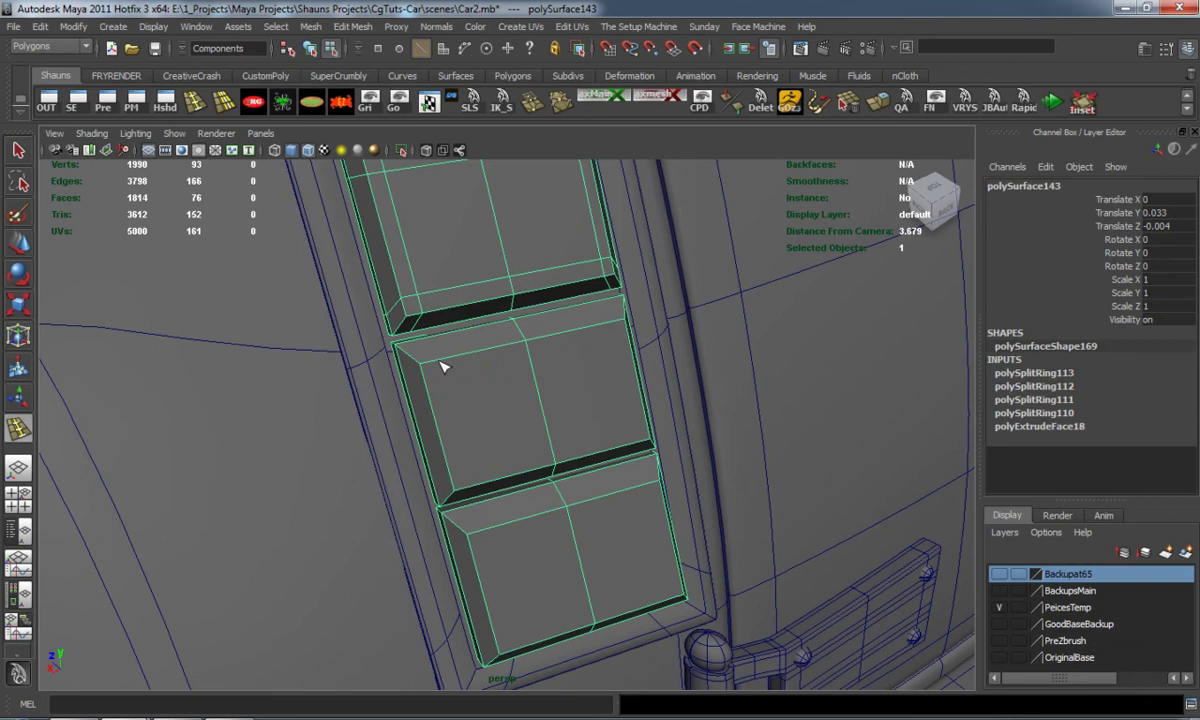
left_click(437, 362)
left_click(444, 358)
left_click_drag(444, 358, 433, 366)
left_click_drag(612, 330, 630, 336)
left_click_drag(640, 412, 649, 437)
Insert supporting edge loops near all four sides of the lowest plate
left_click_drag(655, 490, 657, 489)
left_click_drag(480, 537, 479, 539)
left_click_drag(577, 535, 573, 520)
left_click_drag(587, 590, 596, 622)
key("w")
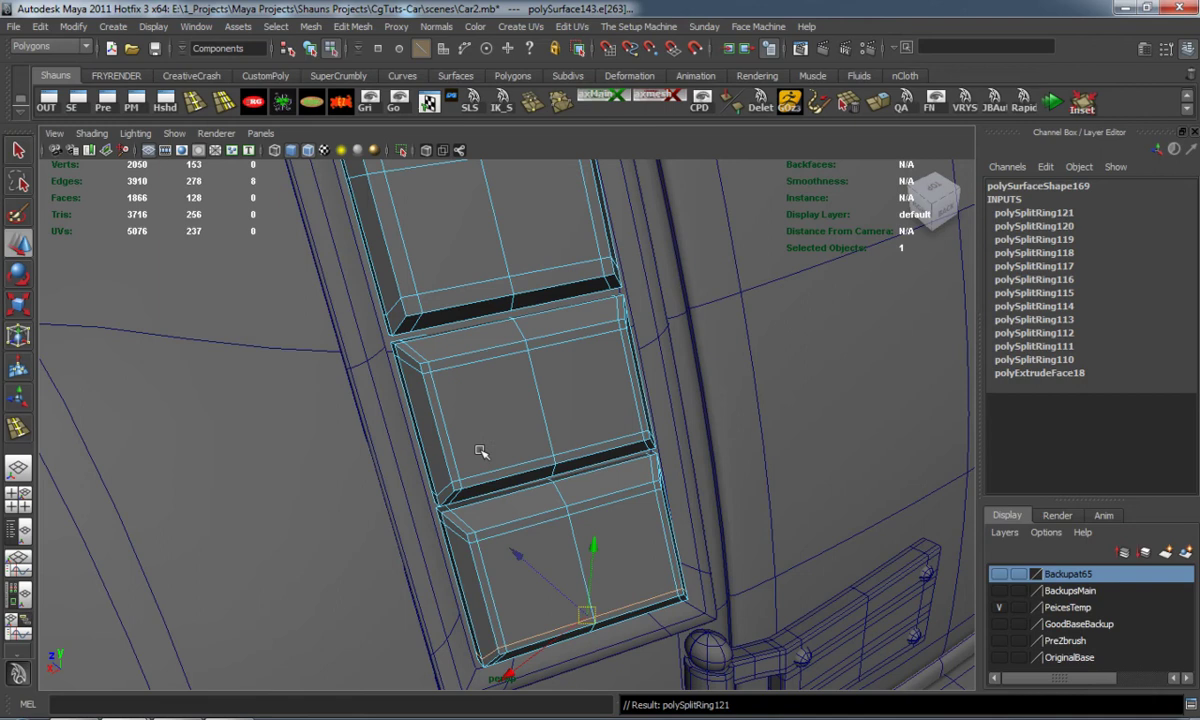
Display the plates smoothed and examine their sharpened corners within the frame, from a distance and up close
key("3")
right_click_drag(515, 422, 572, 378)
scroll(581, 558, "down", 5)
left_click(829, 622)
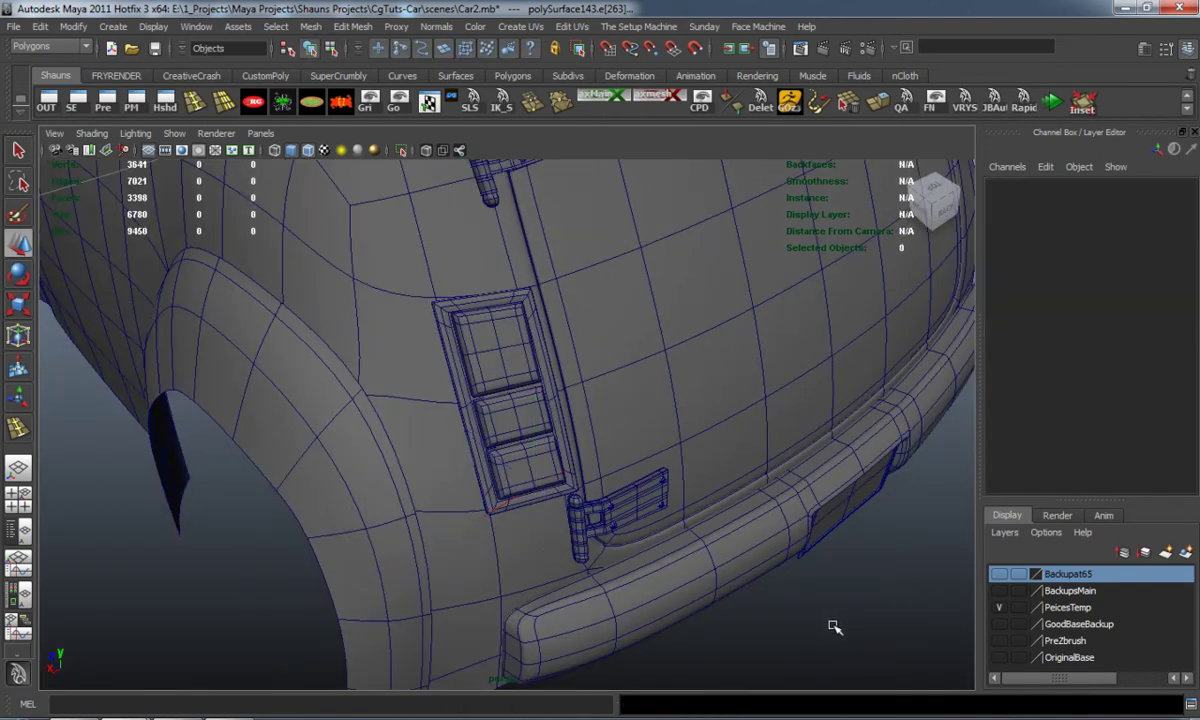
left_click_drag(770, 608, 545, 524, "alt")
scroll(475, 430, "up", 6)
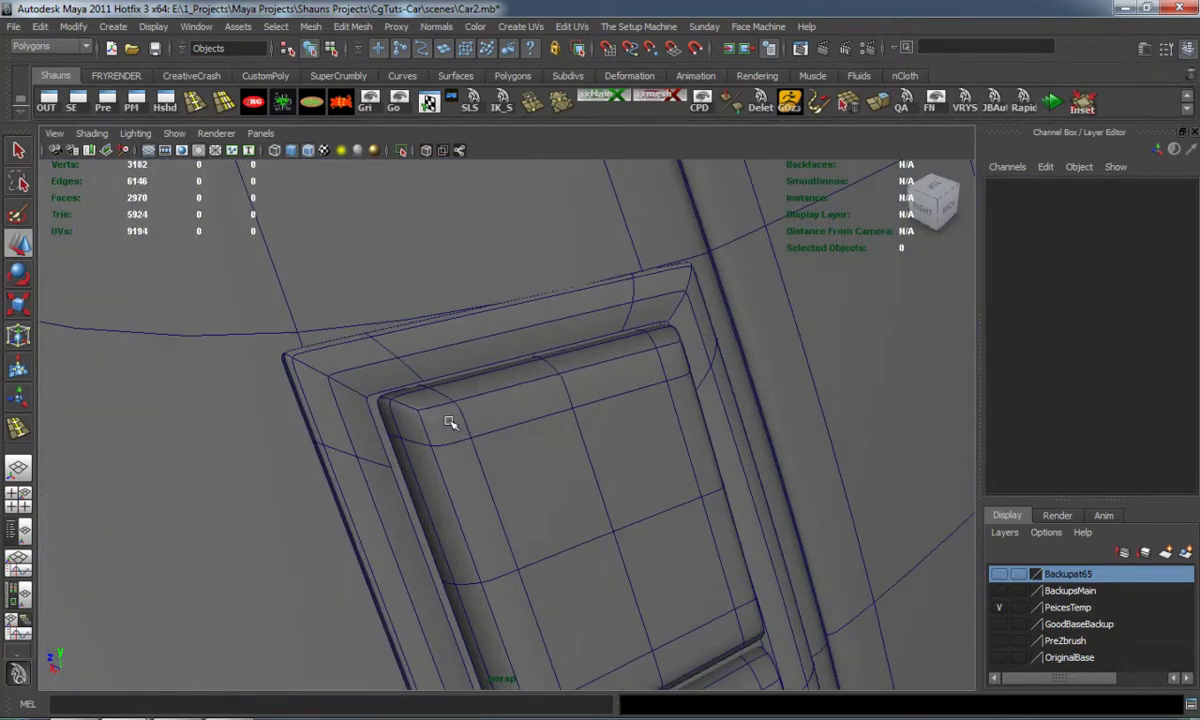
Separate the combined panel mesh into three individual plate objects
right_click_drag(462, 440, 498, 445)
scroll(496, 458, "down", 4)
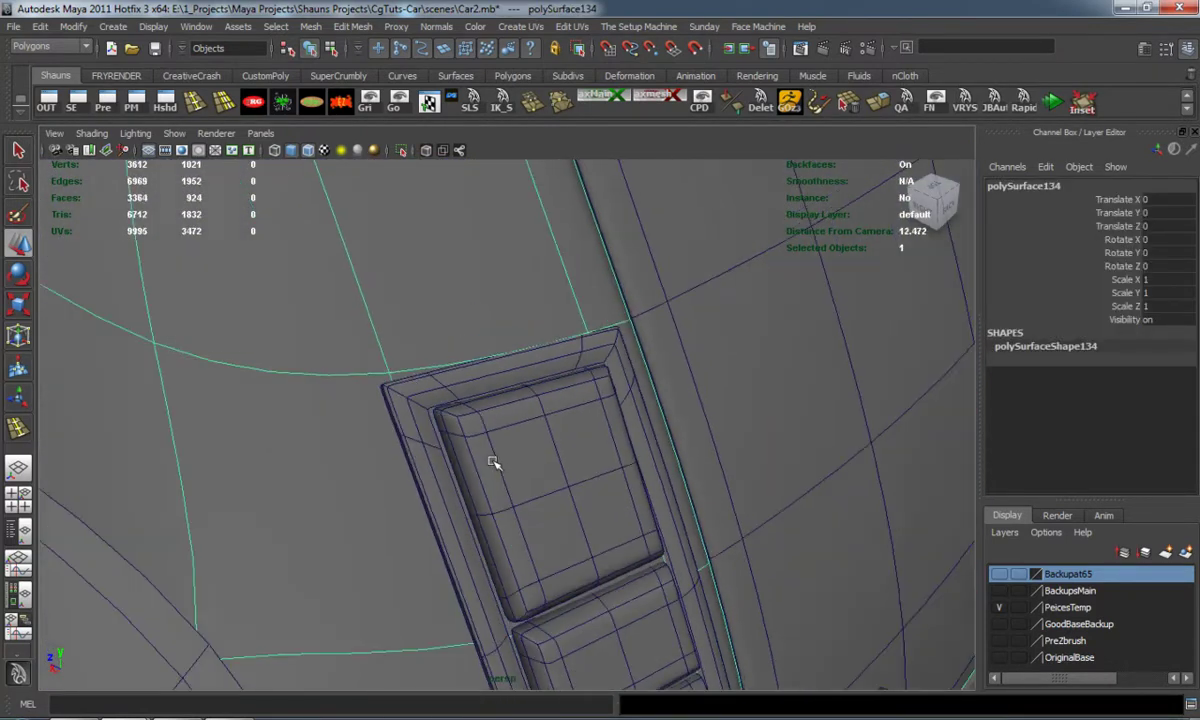
left_click(478, 340)
right_click_drag(548, 370, 538, 345)
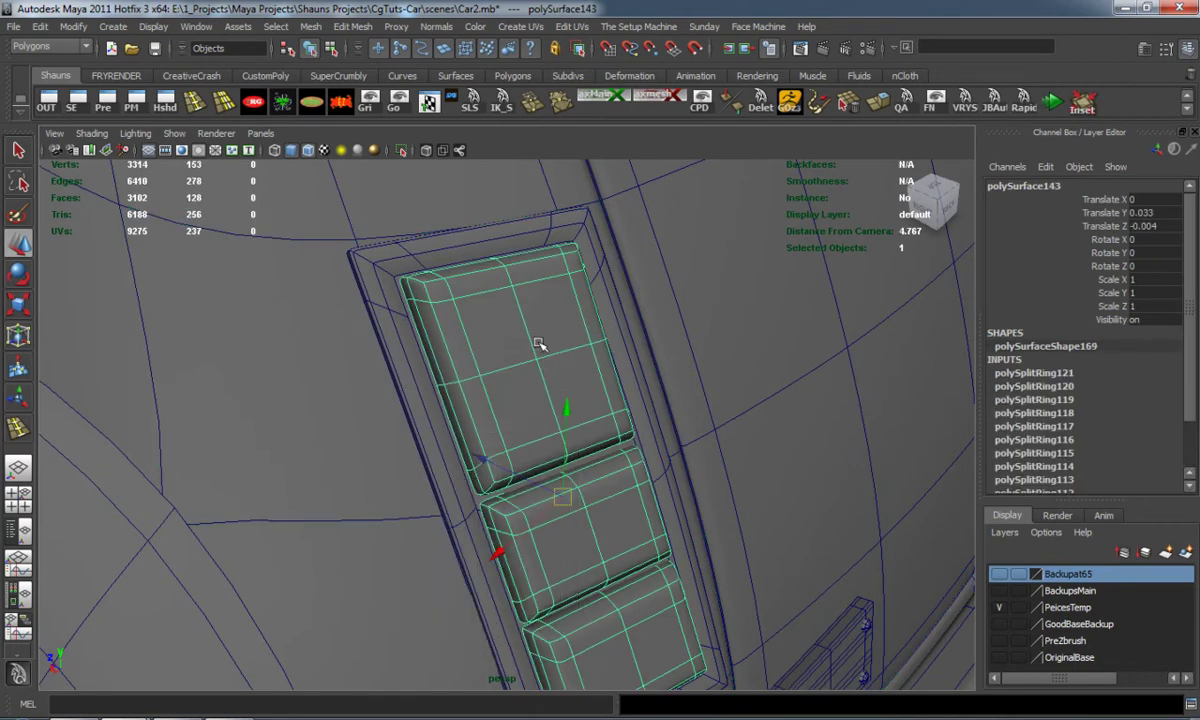
left_click(311, 28)
left_click(335, 64)
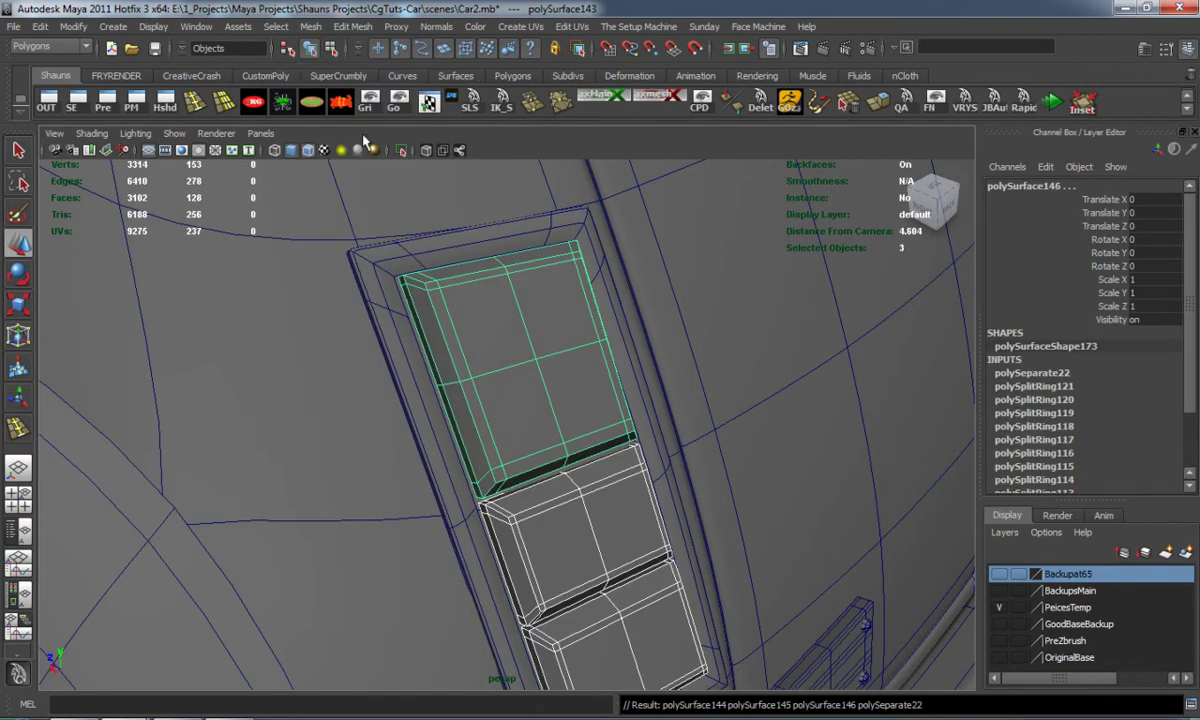
Clear the history of all three plates, scale them uniformly to 1.019, and display them smoothed
left_click(485, 346)
left_click(588, 530, "shift")
left_click(637, 621, "shift")
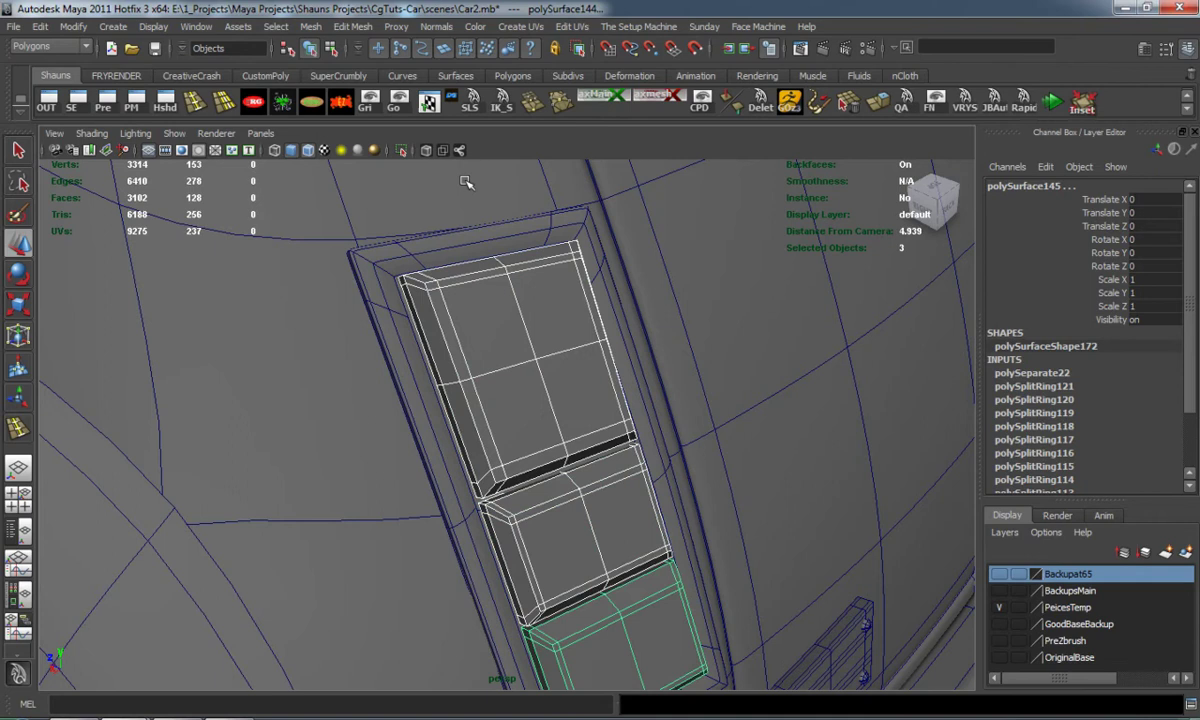
left_click(377, 108)
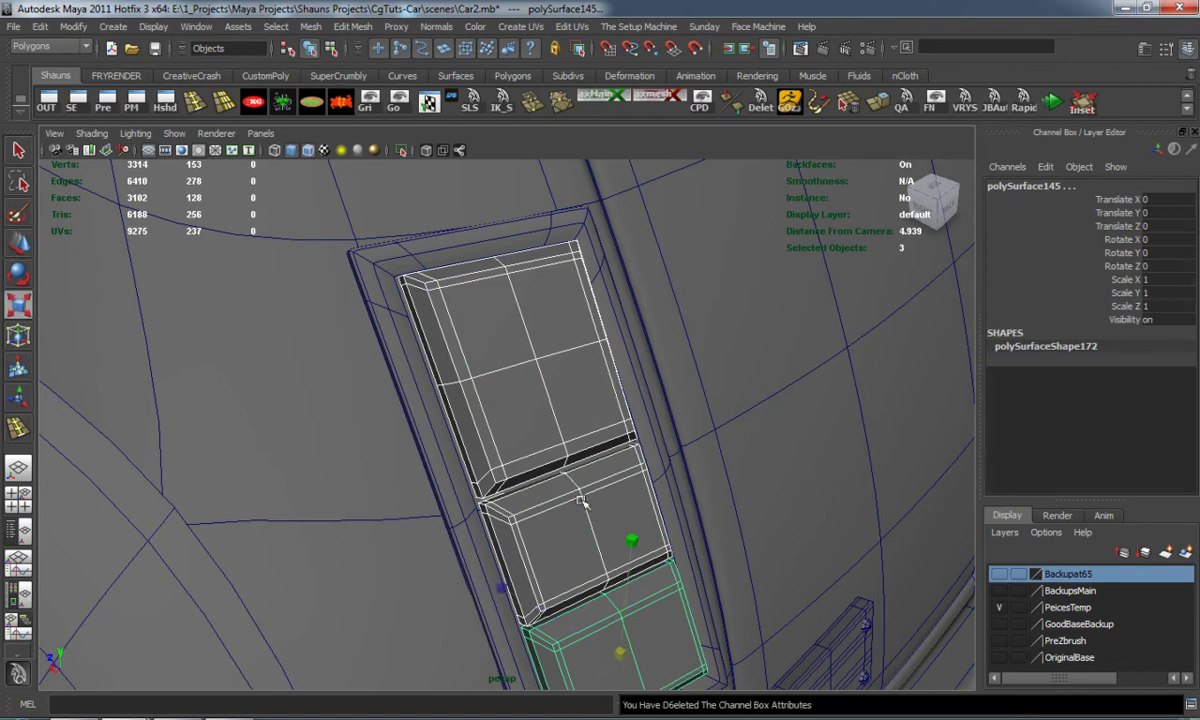
left_click_drag(619, 655, 624, 654)
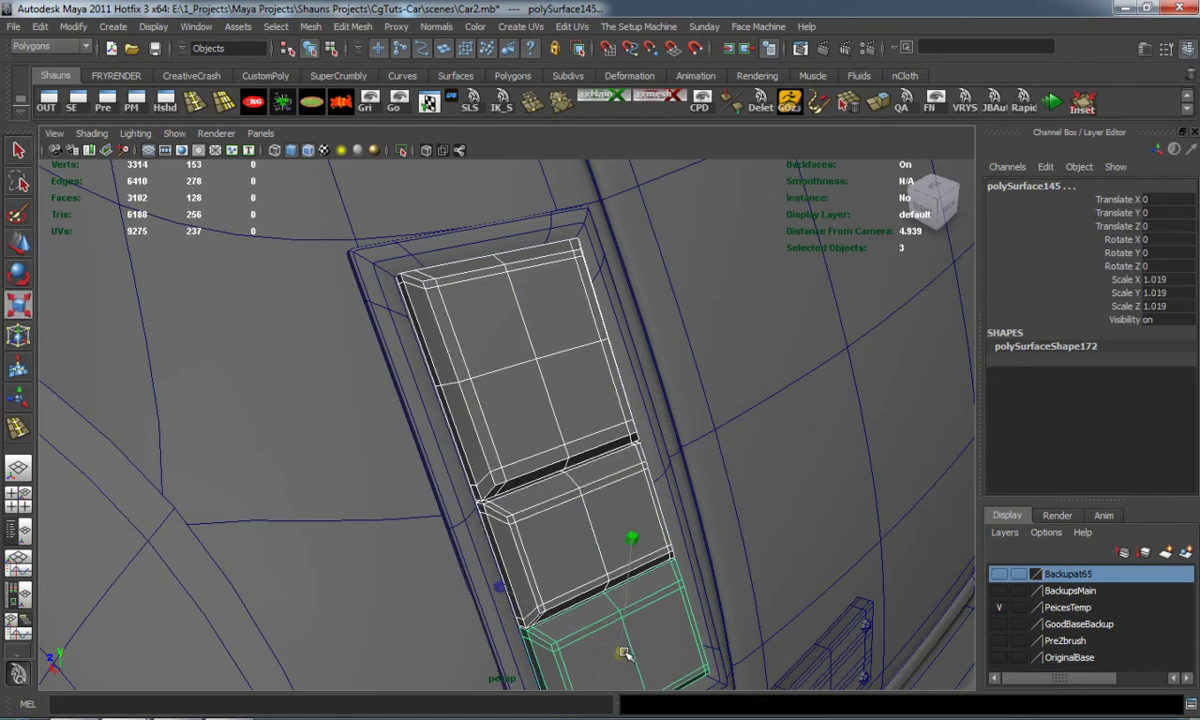
key("3")
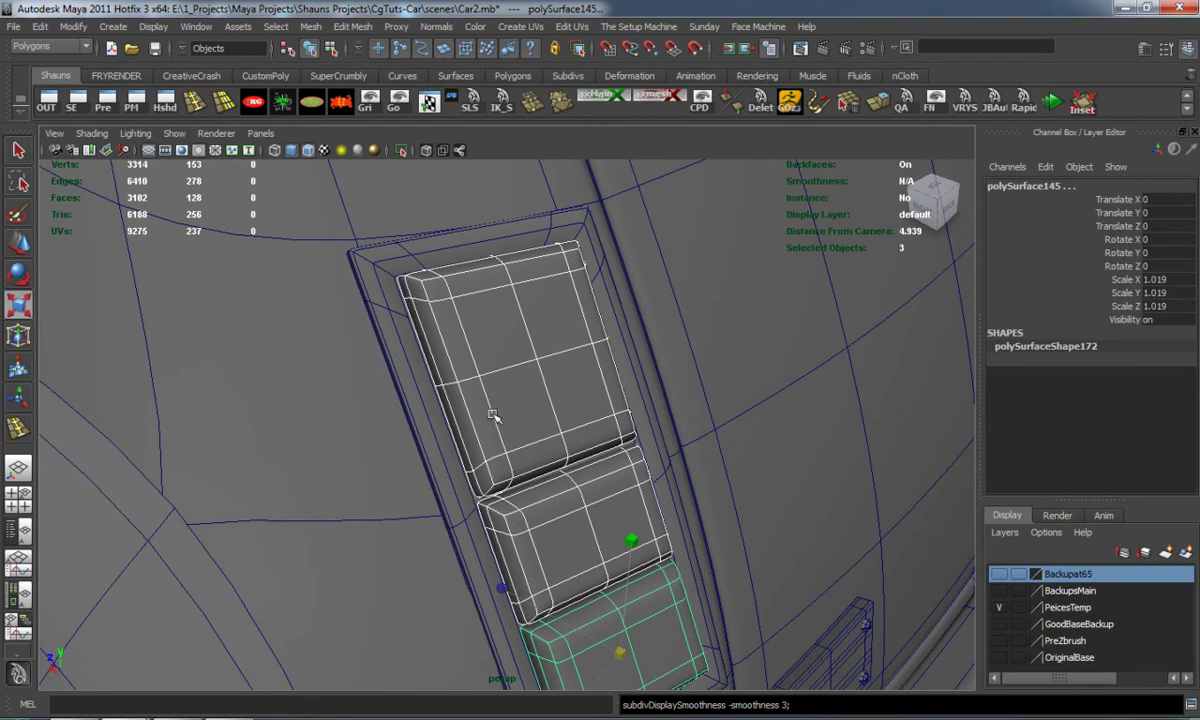
right_click_drag(493, 415, 566, 394)
Hide the wireframe overlay and examine the finished panel detail on the whole rear of the car
scroll(640, 450, "down", 6)
left_click(810, 578)
left_click_drag(748, 568, 613, 541, "alt")
right_click_drag(613, 541, 581, 525, "alt")
middle_click_drag(581, 525, 484, 548, "alt")
right_click_drag(484, 548, 490, 540, "alt")
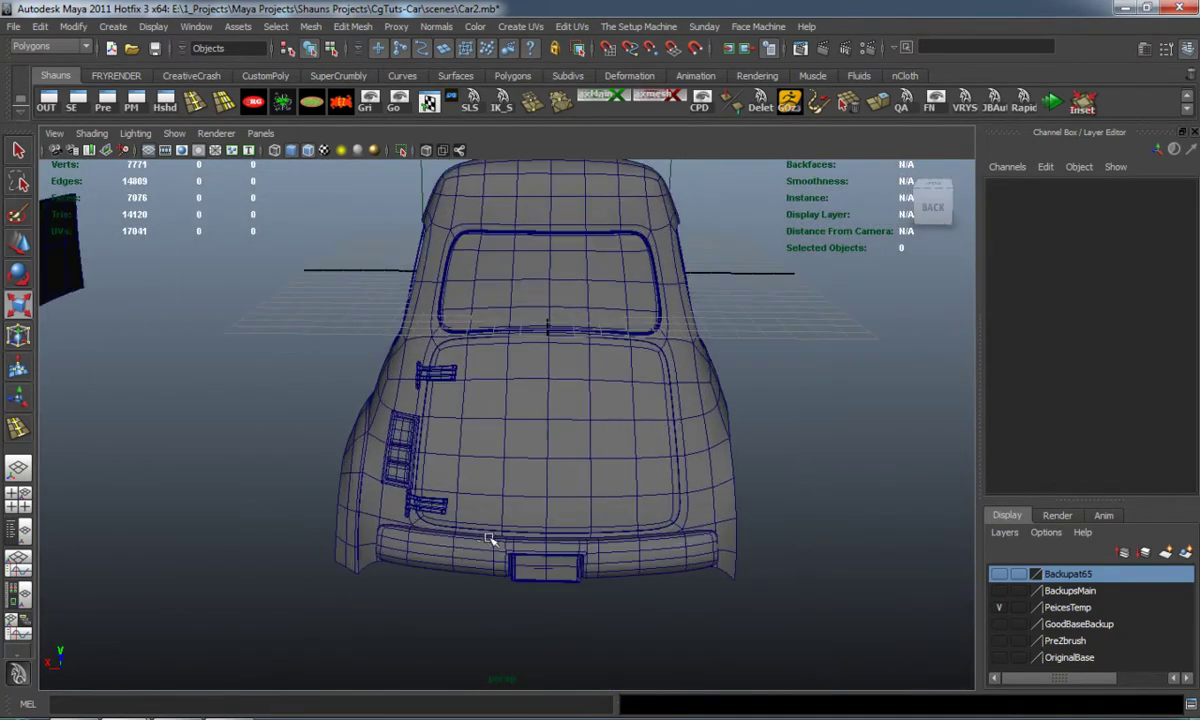
left_click_drag(490, 540, 464, 520, "alt")
left_click(310, 150)
scroll(291, 473, "up", 3)
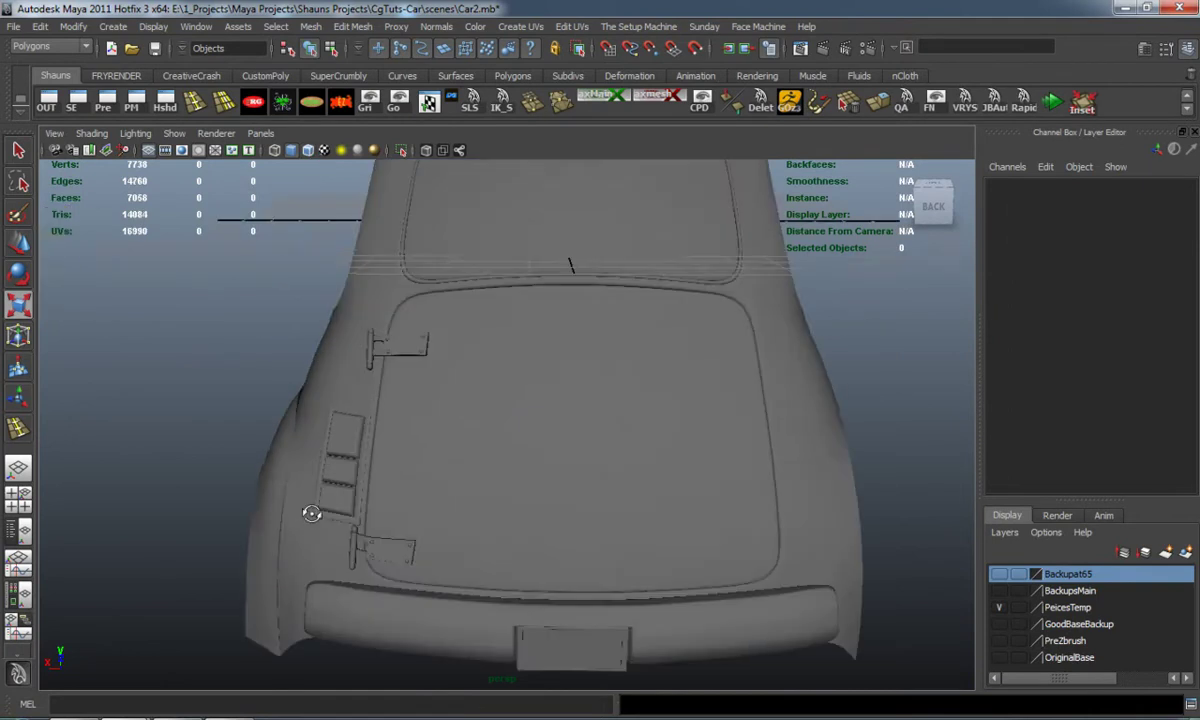
mouse_move(311, 509)
left_mouse_down("alt")
mouse_move(533, 498)
mouse_move(396, 490)
mouse_move(307, 470)
mouse_move(287, 450)
mouse_move(311, 595)
mouse_move(313, 501)
left_mouse_up("alt")
middle_click_drag(313, 501, 321, 485, "alt")
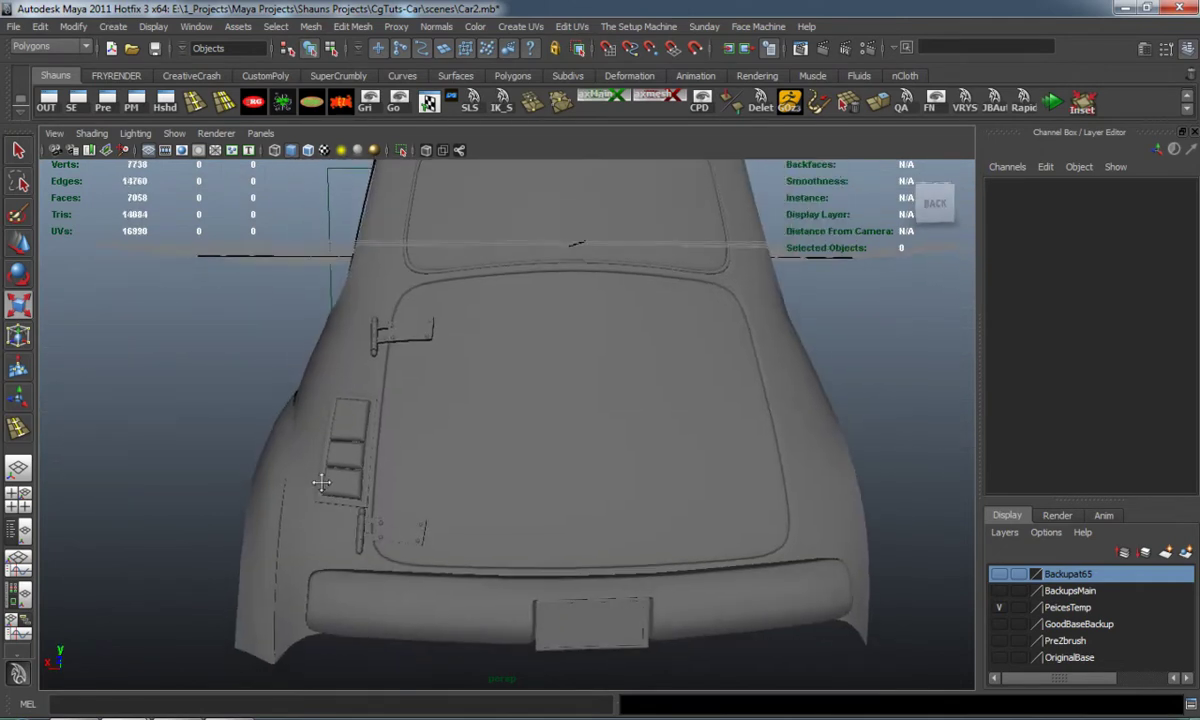
Group the three plates together with their surrounding frame
scroll(321, 485, "up", 3)
left_click(313, 463)
left_click(313, 428, "shift")
key("f")
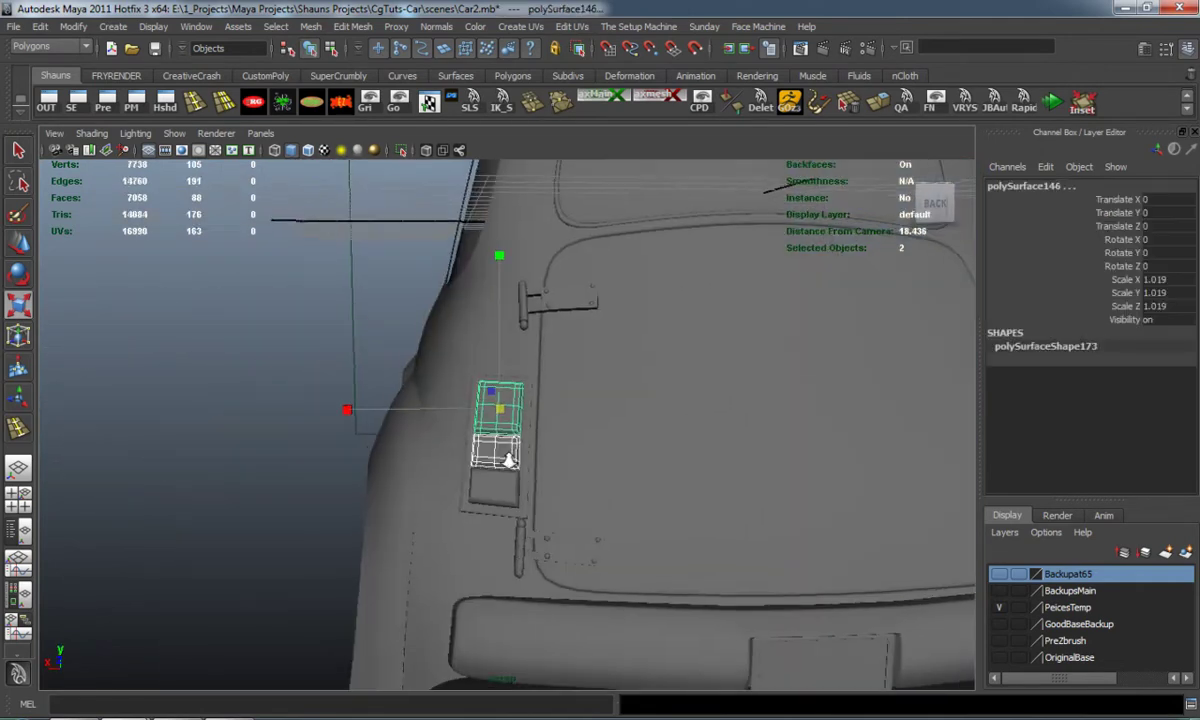
left_click(488, 555, "shift")
left_click(548, 541, "shift")
scroll(567, 512, "down", 3)
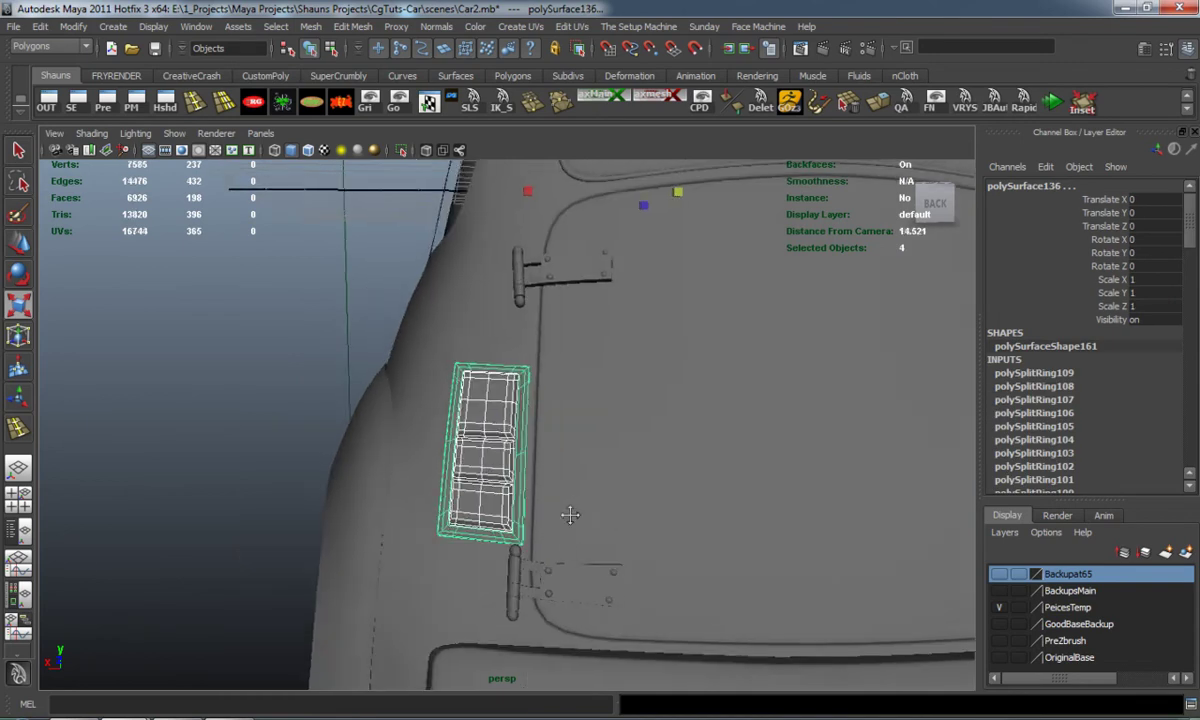
middle_click_drag(567, 512, 490, 504, "alt")
key("ctrl+g")
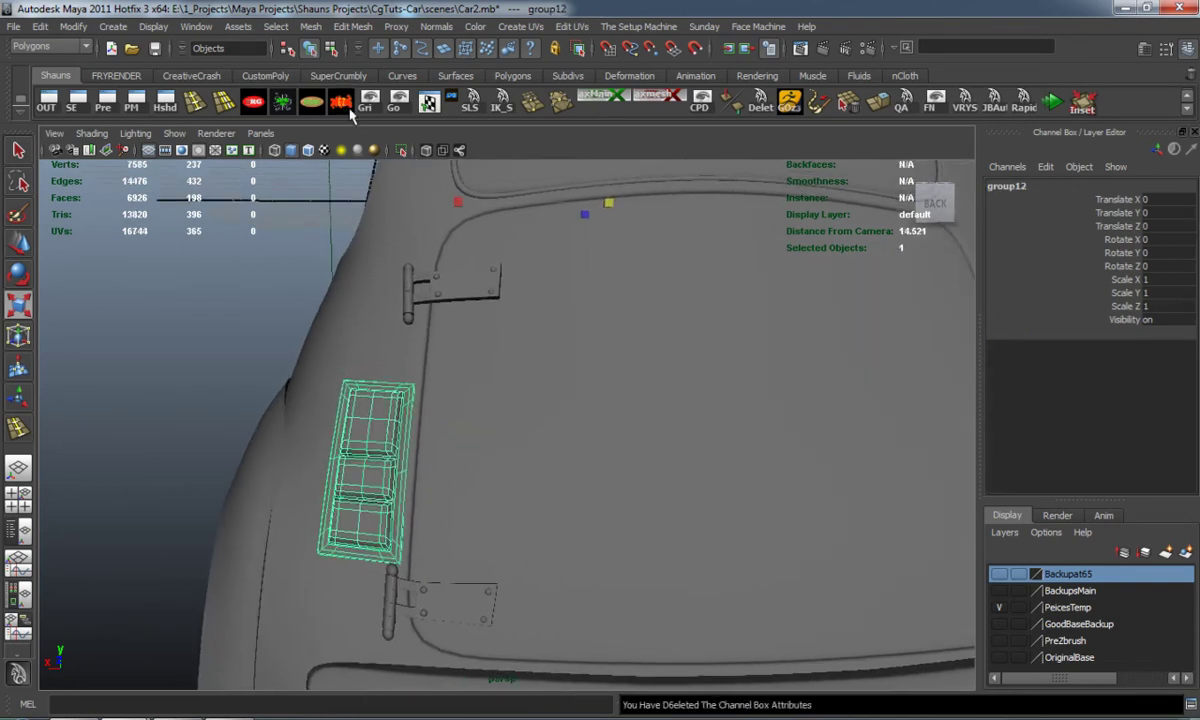
Name the group of plates and frame L_TailLight
left_click(1020, 188)
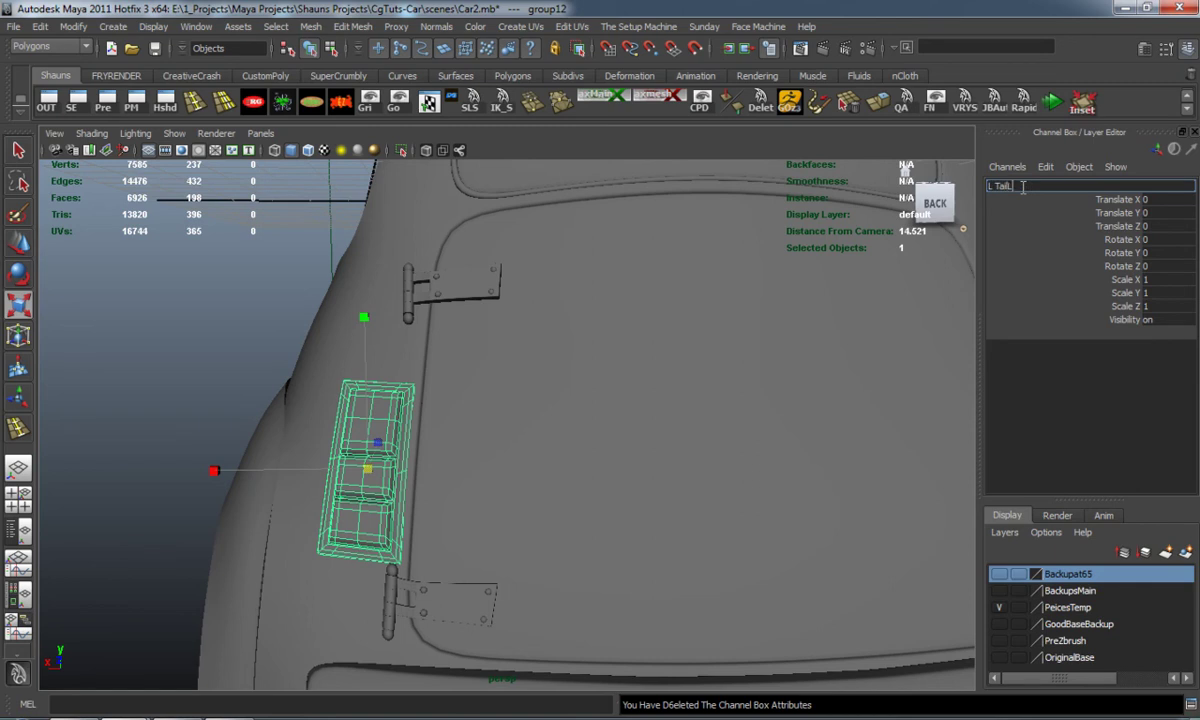
key("Return")
Duplicate the tail light group, flip the copy with a Scale X of -1, and position it on the opposite rear corner
left_click_drag(562, 402, 401, 470, "alt")
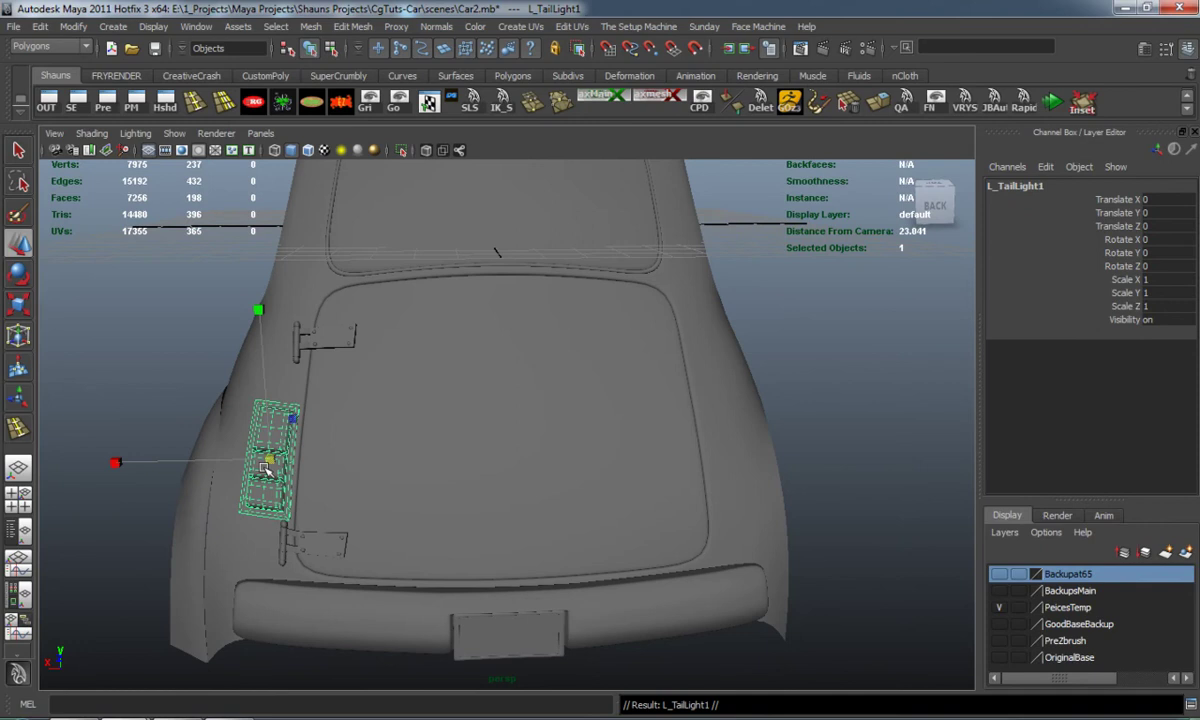
left_click_drag(181, 464, 224, 462)
left_click_drag(559, 466, 617, 464)
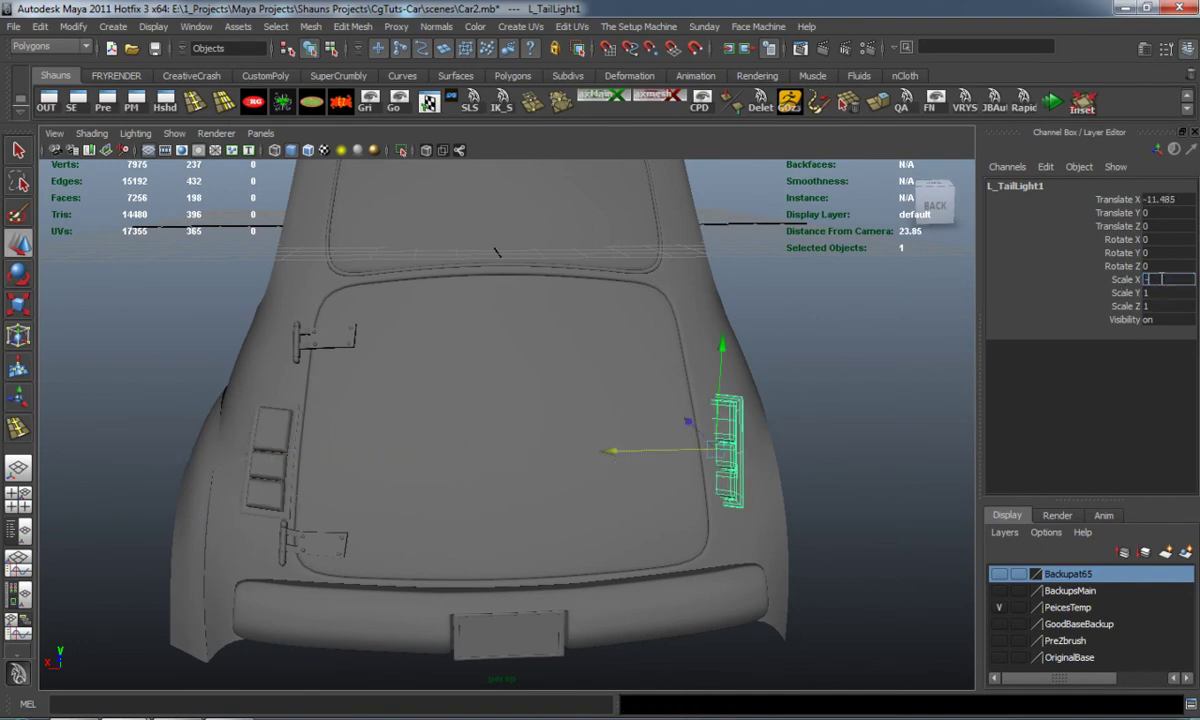
key("f")
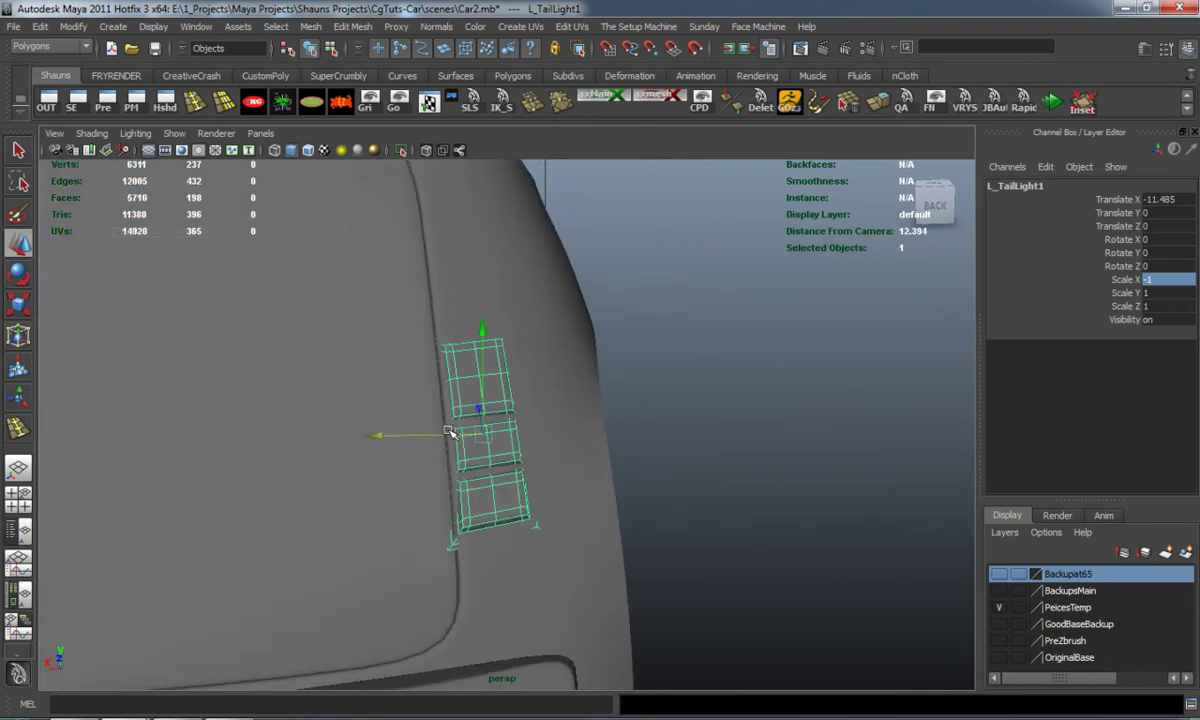
left_click_drag(366, 441, 354, 525)
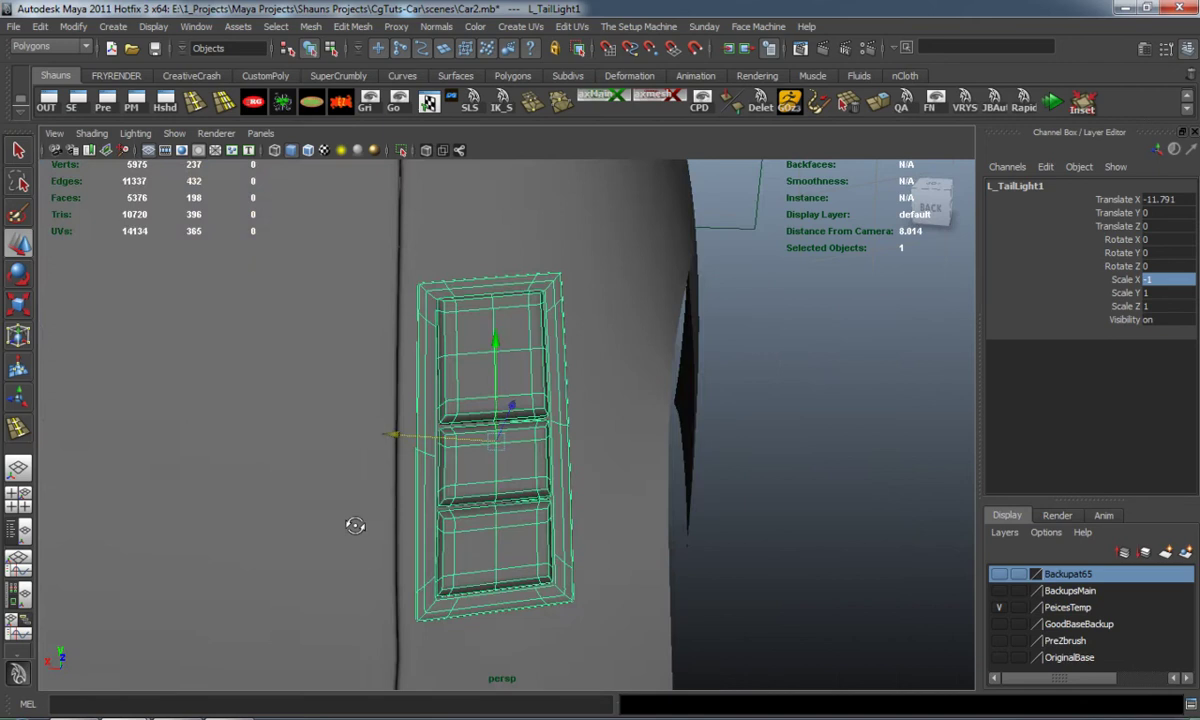
scroll(356, 495, "down", 5)
left_click(742, 536)
left_click_drag(448, 511, 602, 503, "alt")
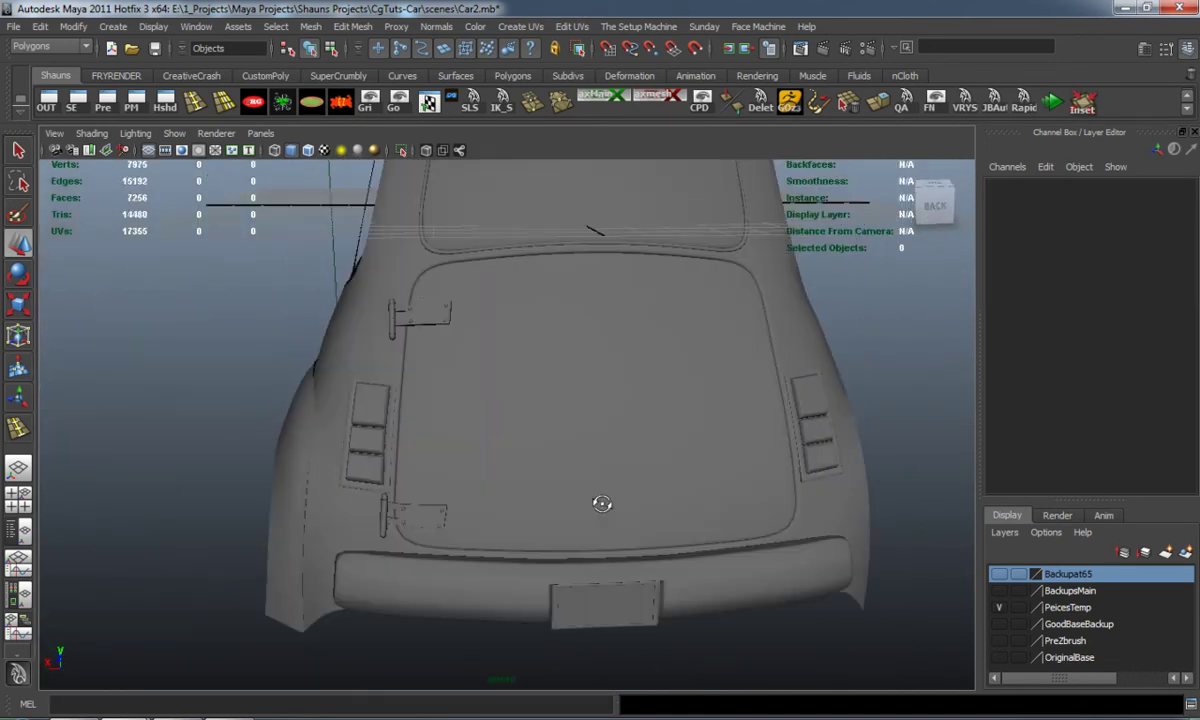
Show the wireframe overlay, check the flipped tail light against the body, and delete that copy
left_click(304, 151)
mouse_move(321, 207)
left_mouse_down("alt")
mouse_move(362, 362)
mouse_move(343, 370)
mouse_move(334, 405)
left_mouse_up("alt")
middle_click_drag(334, 405, 160, 396, "alt")
right_click_drag(160, 396, 273, 394, "alt")
left_click_drag(273, 394, 276, 430, "alt")
left_click(386, 371)
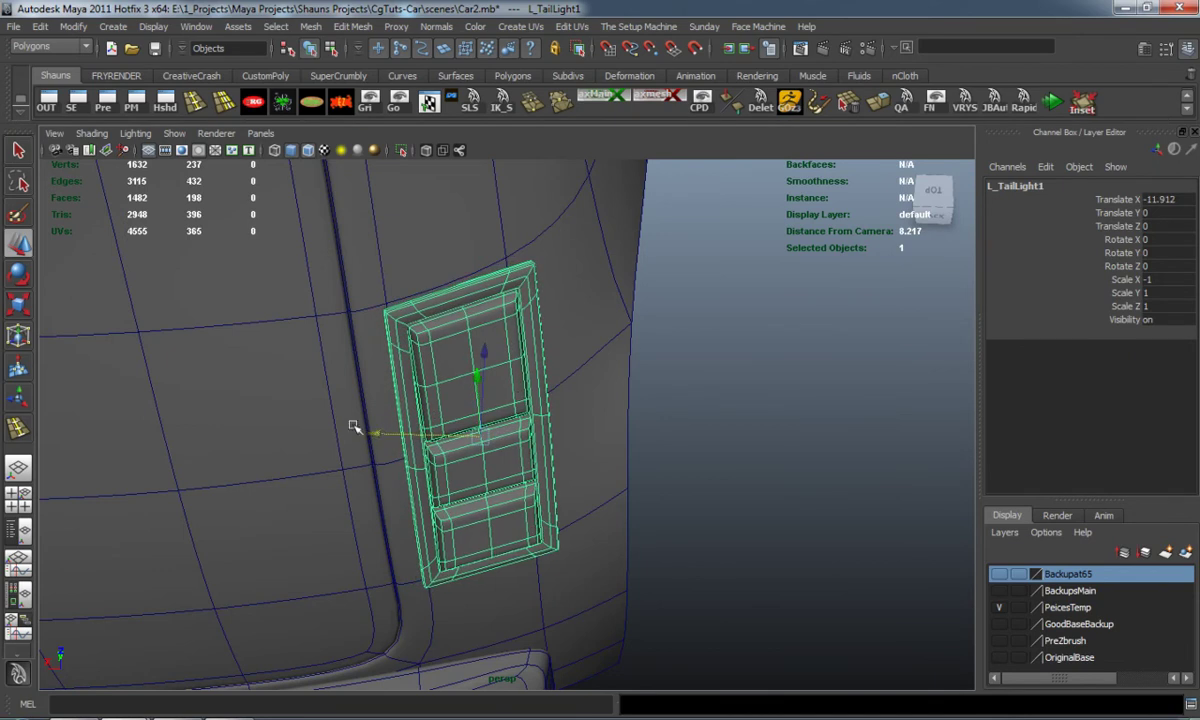
left_click_drag(352, 426, 395, 376, "alt")
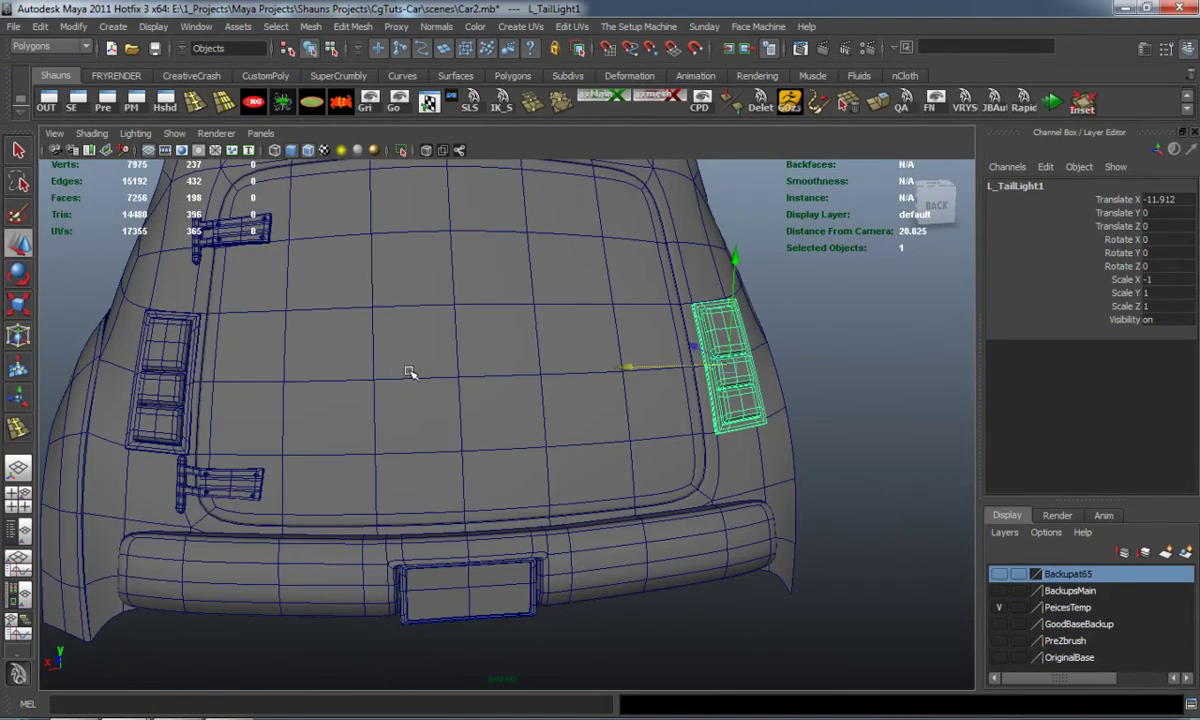
key("Delete")
Examine the car's rear and the remaining tail light from several angles and distances
right_click_drag(396, 378, 345, 391, "alt")
left_click_drag(345, 391, 320, 417, "alt")
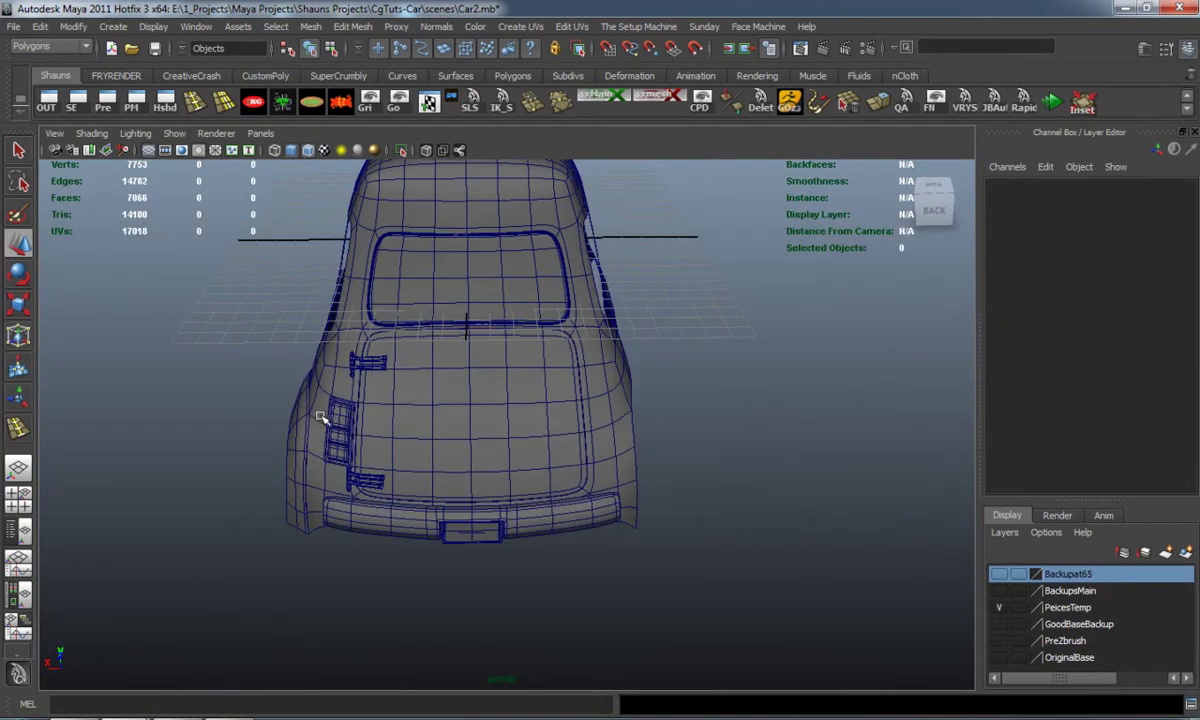
right_click_drag(320, 417, 356, 418, "alt")
middle_click_drag(356, 418, 421, 415, "alt")
right_click_drag(421, 415, 432, 418, "alt")
left_click_drag(432, 418, 552, 410, "alt")
right_click_drag(552, 410, 480, 411, "alt")
left_click_drag(480, 411, 303, 399, "alt")
right_click_drag(303, 399, 298, 402, "alt")
left_click_drag(298, 402, 304, 411, "alt")
right_click_drag(304, 411, 309, 426, "alt")
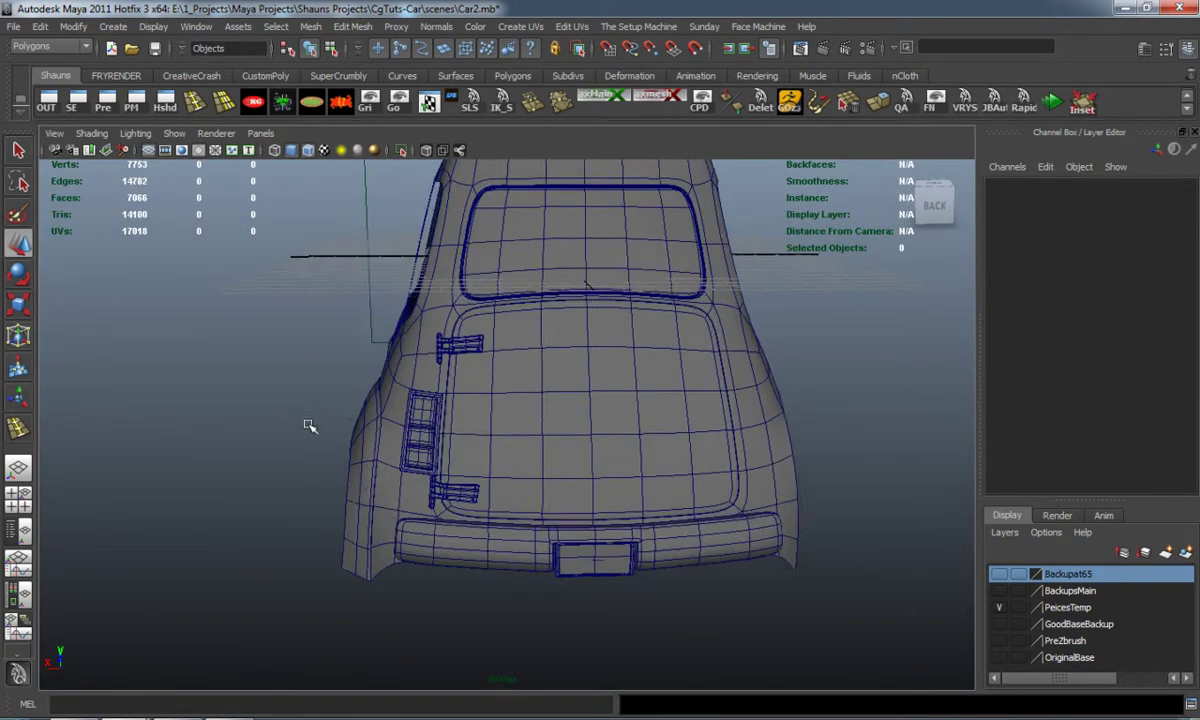
mouse_move(310, 426)
left_mouse_down("alt")
mouse_move(316, 410)
mouse_move(329, 422)
left_mouse_up("alt")
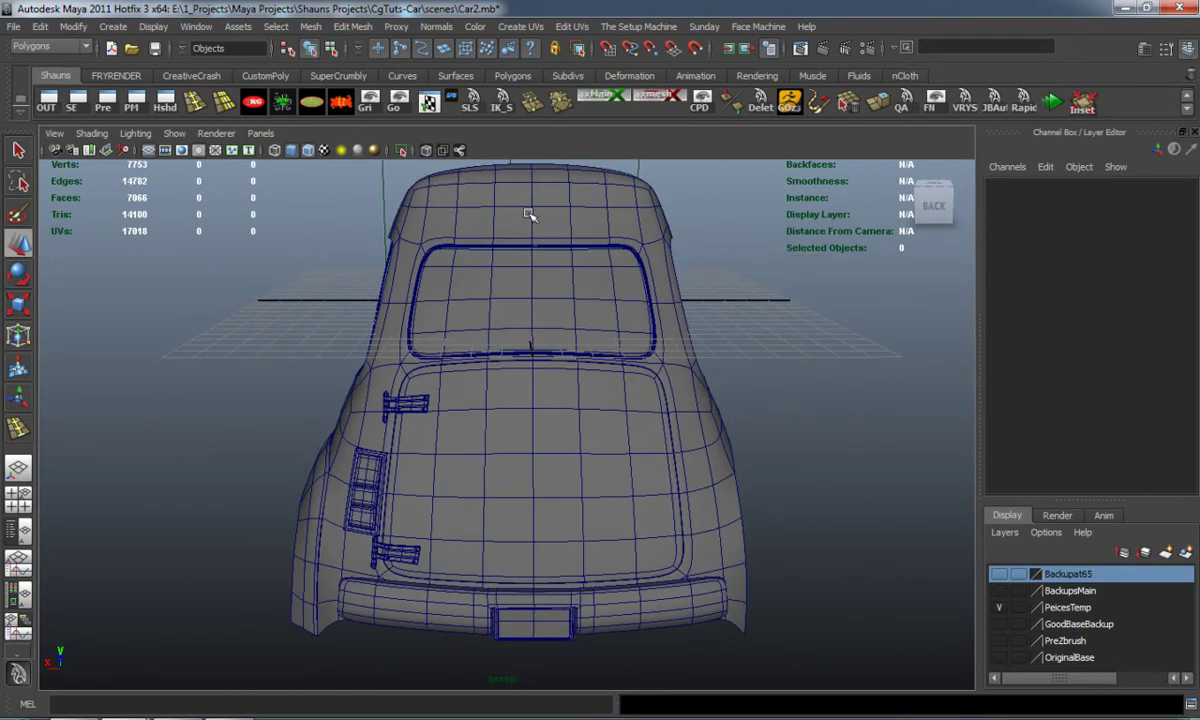
Duplicate the car's body shell and move the copy aside to a Translate X of 21.748
right_click_drag(529, 215, 550, 196)
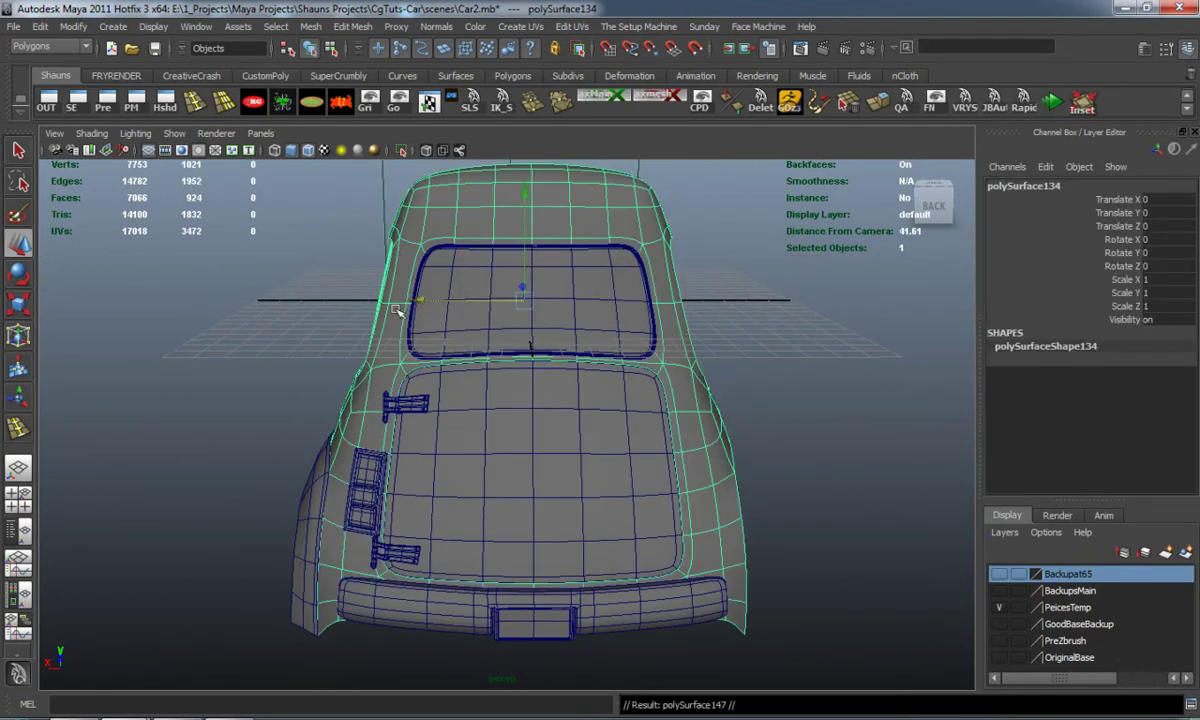
left_click_drag(413, 300, 42, 295)
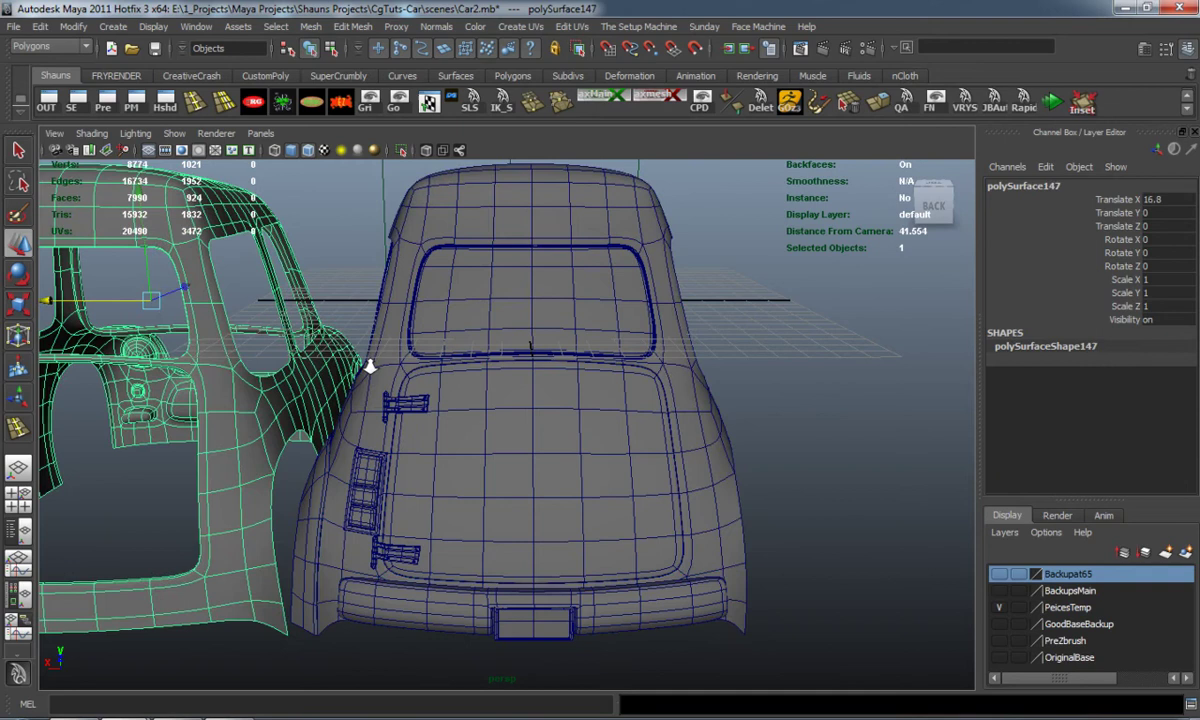
right_click_drag(398, 362, 384, 367, "alt")
middle_click_drag(384, 367, 452, 363, "alt")
left_click_drag(264, 334, 187, 332)
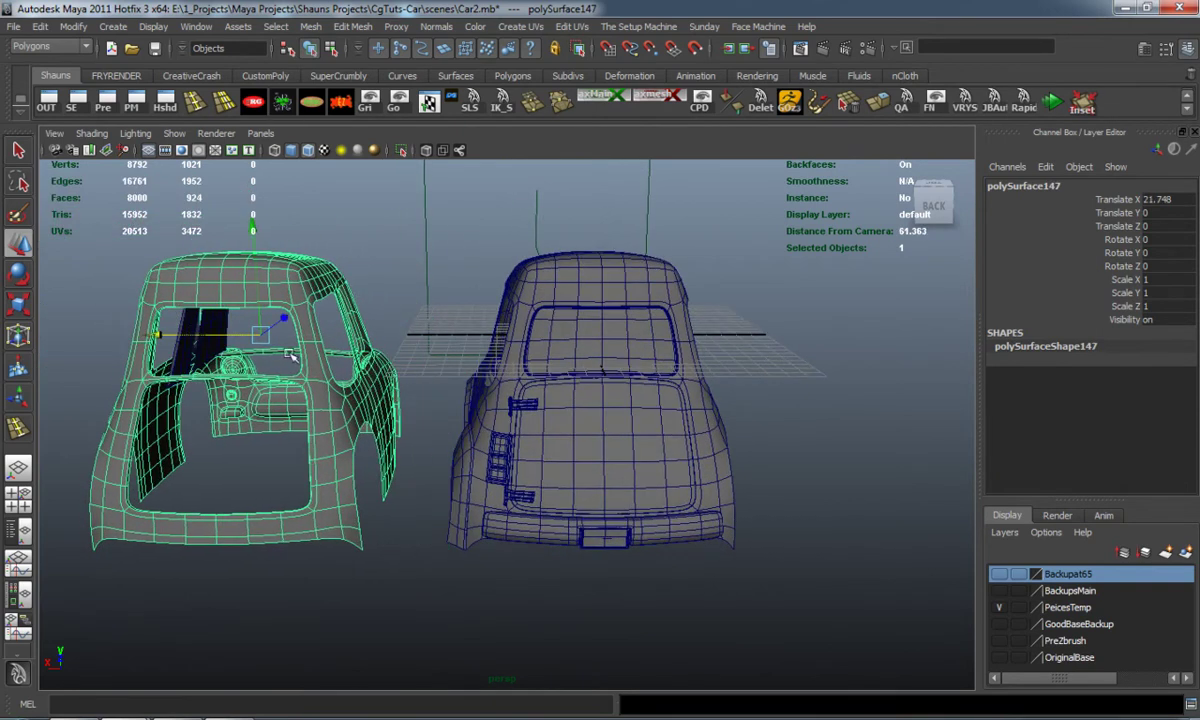
Delete the faces of the original body shell on the half without the tail light
middle_click_drag(540, 306, 456, 297, "alt")
right_click_drag(516, 260, 516, 270)
left_click(453, 260)
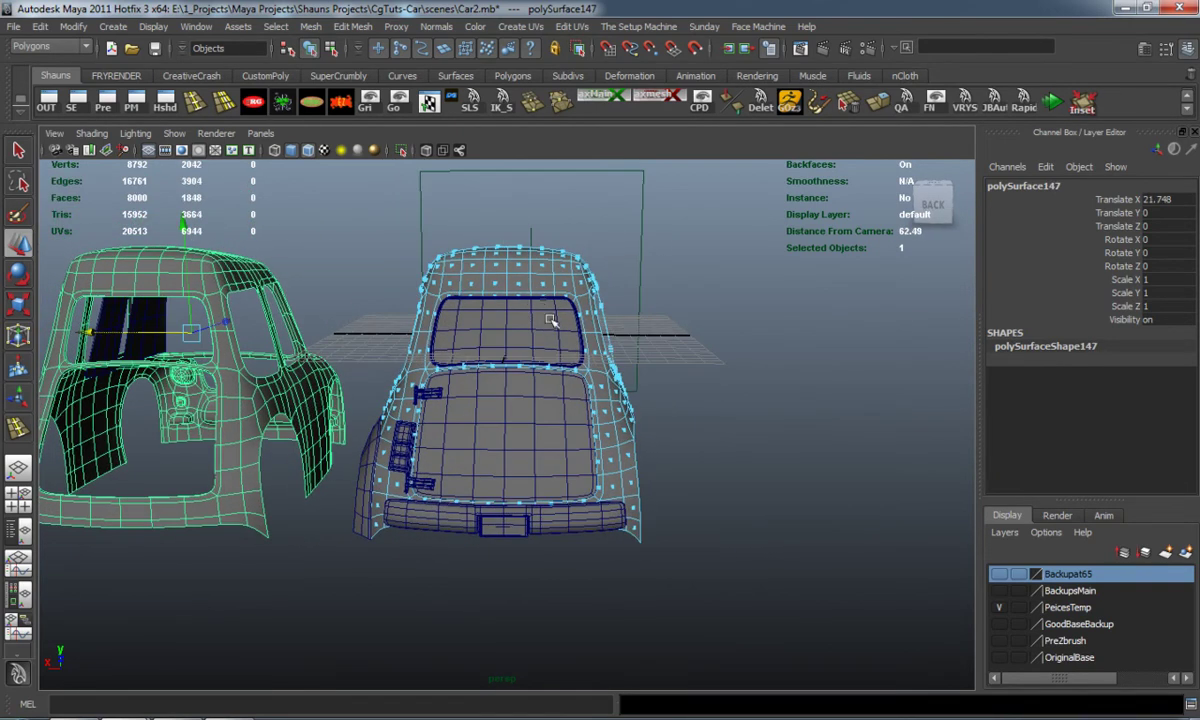
left_click_drag(903, 612, 523, 297)
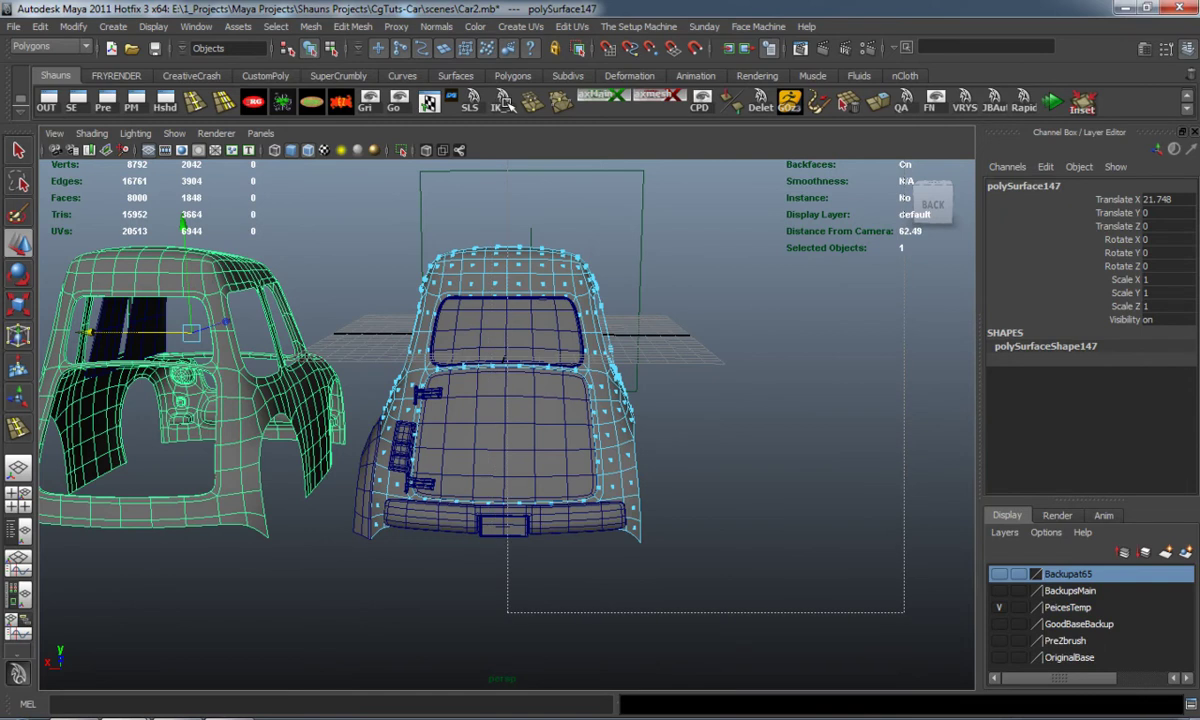
left_click_drag(507, 104, 504, 112)
key("Delete")
Combine the remaining half of the body shell with the tail light's frame and three plates into one mesh
scroll(397, 448, "up", 3)
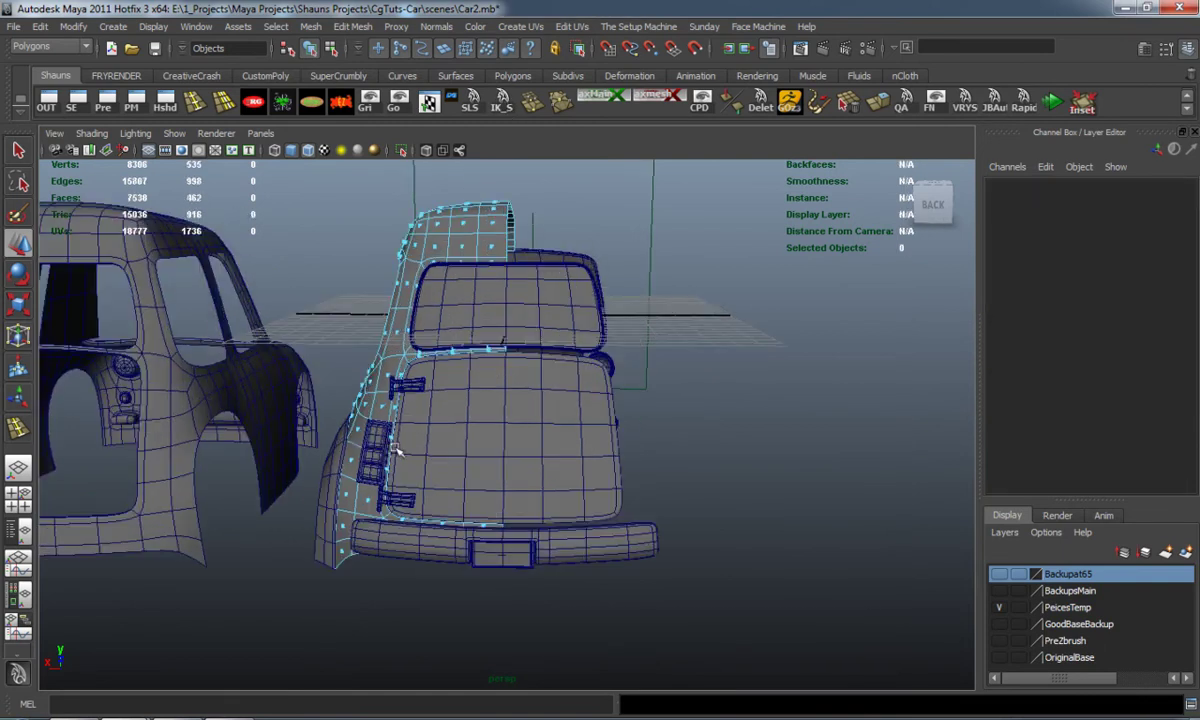
left_click_drag(393, 446, 394, 444, "alt")
middle_click_drag(394, 444, 452, 400, "alt")
scroll(452, 398, "up", 5)
right_click_drag(419, 318, 488, 298)
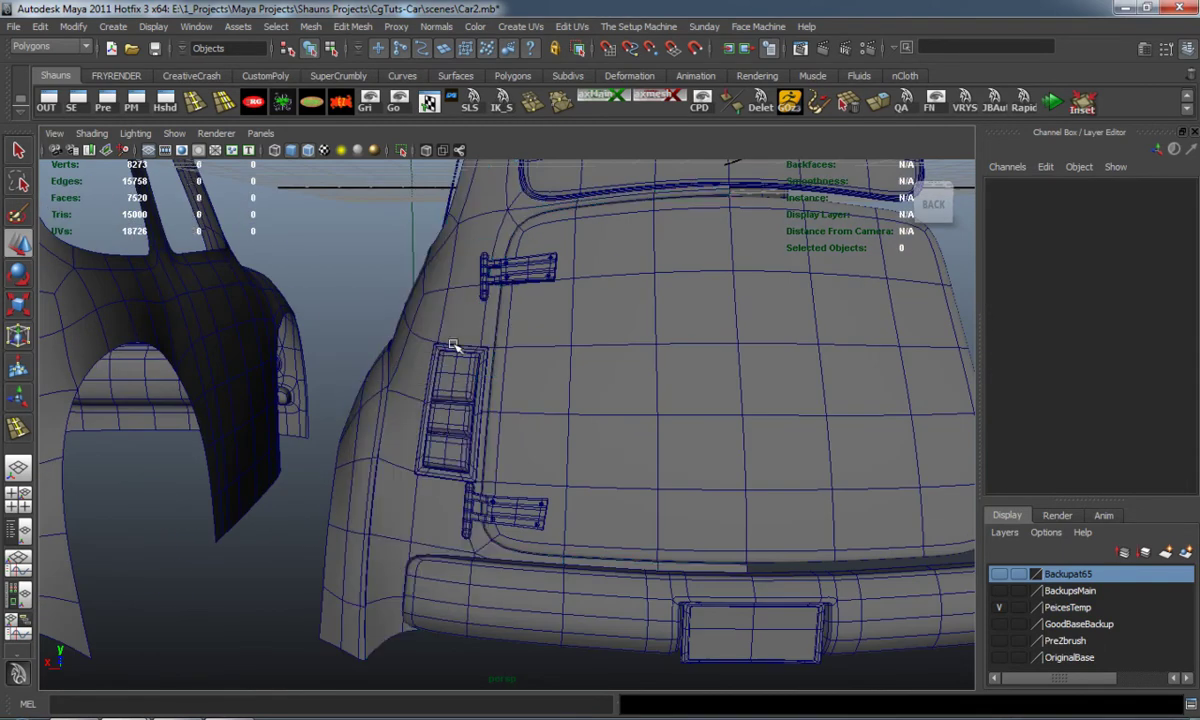
left_click(456, 363)
left_click(474, 328, "shift")
middle_click_drag(485, 402, 551, 411, "alt")
scroll(551, 411, "up", 5)
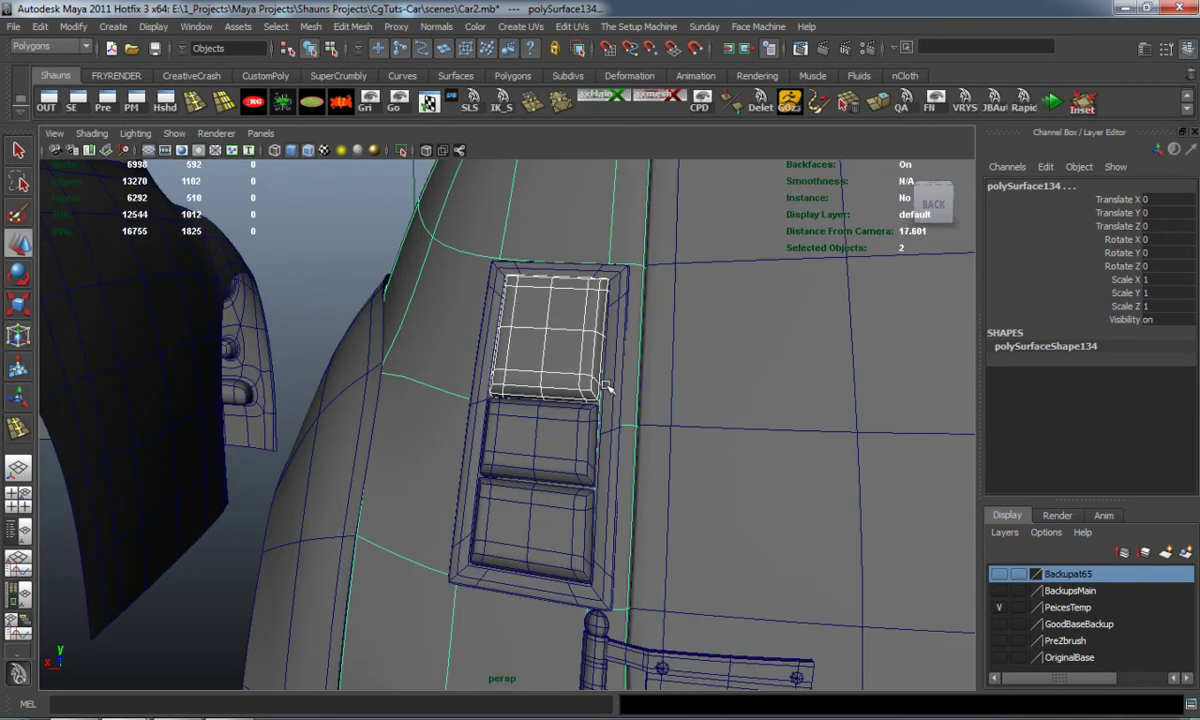
left_click(604, 398, "shift")
left_click(557, 460, "shift")
left_click(542, 514, "shift")
scroll(545, 433, "down", 5)
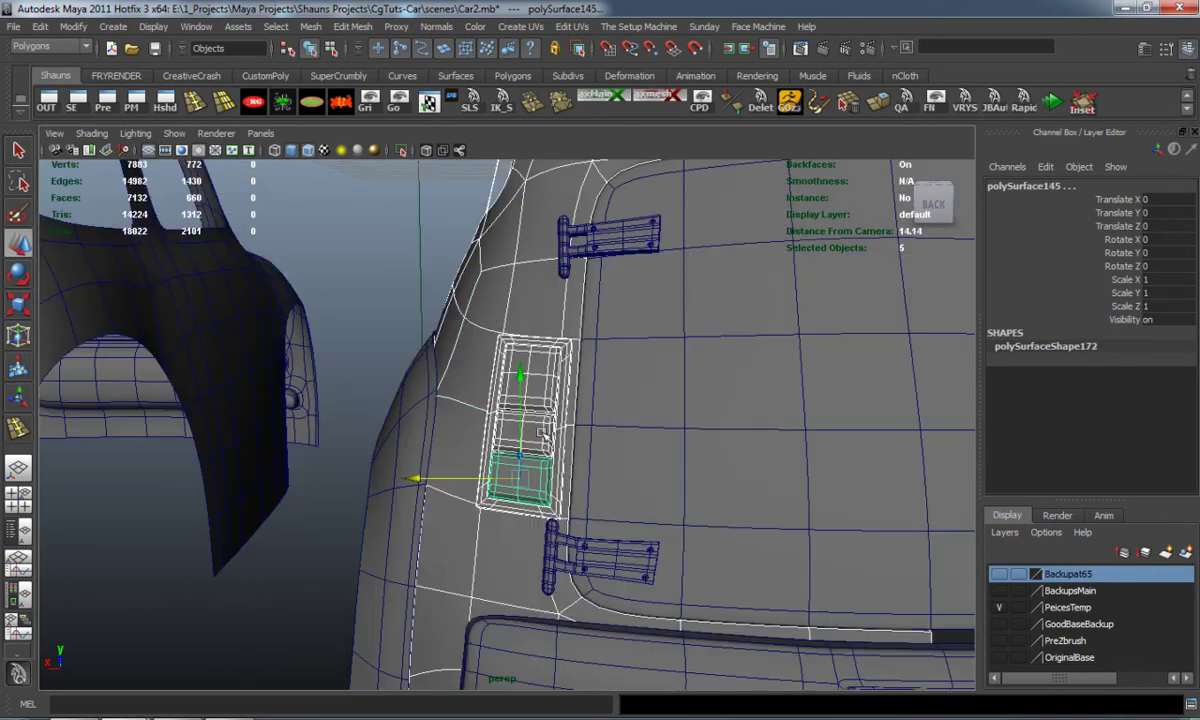
left_click_drag(540, 432, 564, 513, "alt")
left_click(310, 26)
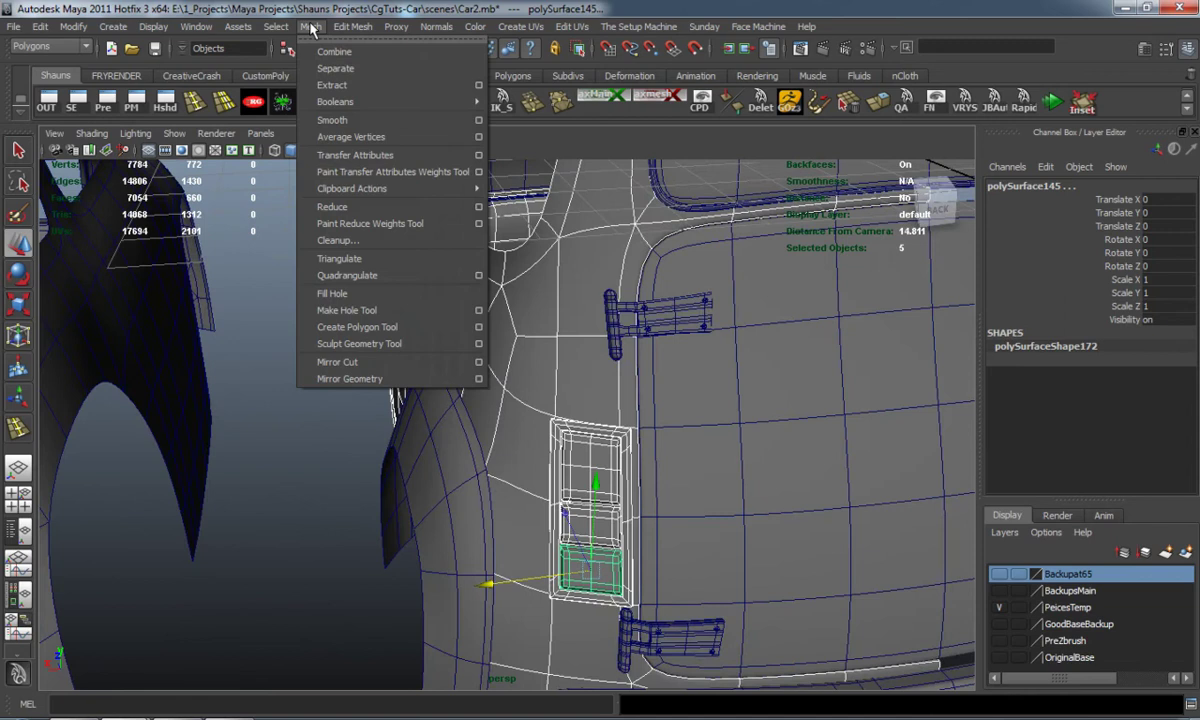
left_click(334, 51)
Mirror the combined mesh's geometry across the car's centre to create the opposite tail light
left_click(310, 26)
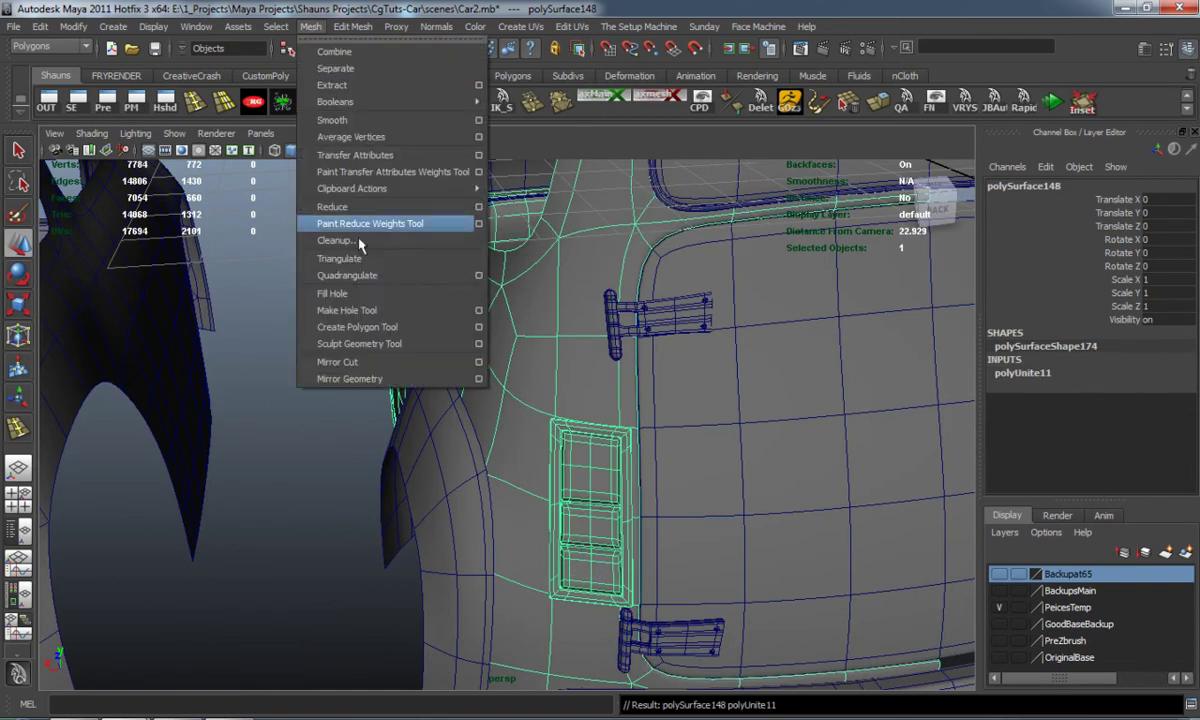
left_click(345, 378)
left_click_drag(345, 378, 375, 372, "alt")
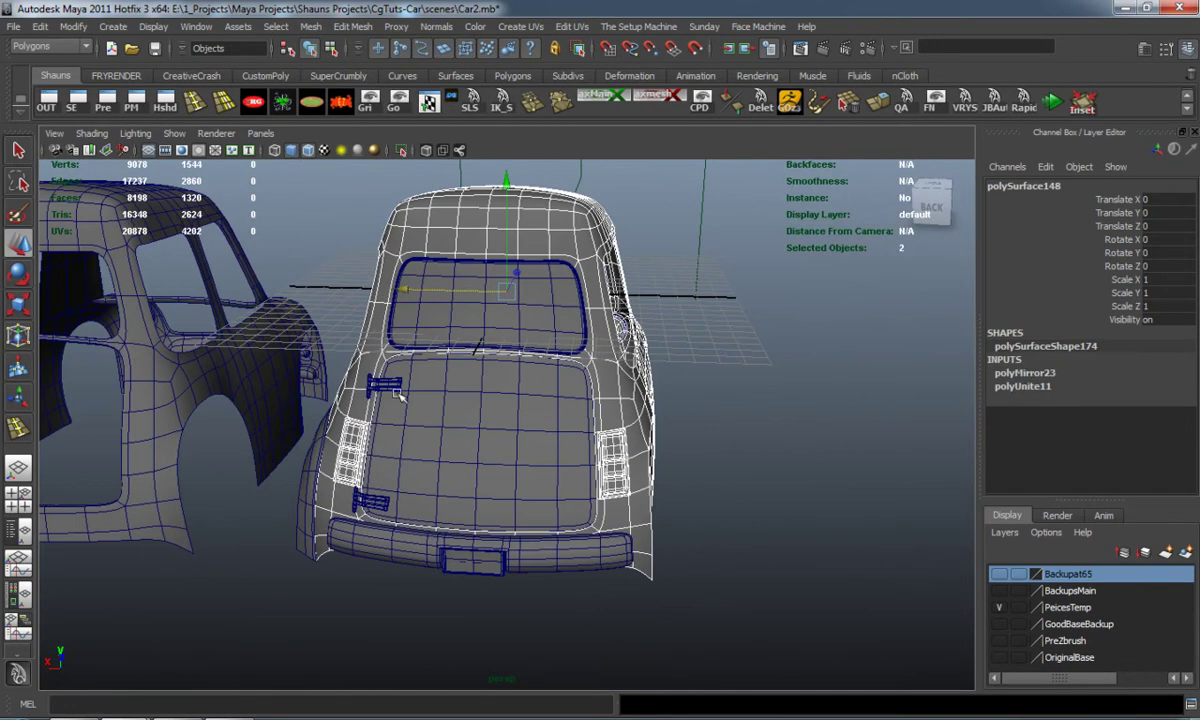
left_click(753, 405)
left_click_drag(753, 405, 700, 389, "alt")
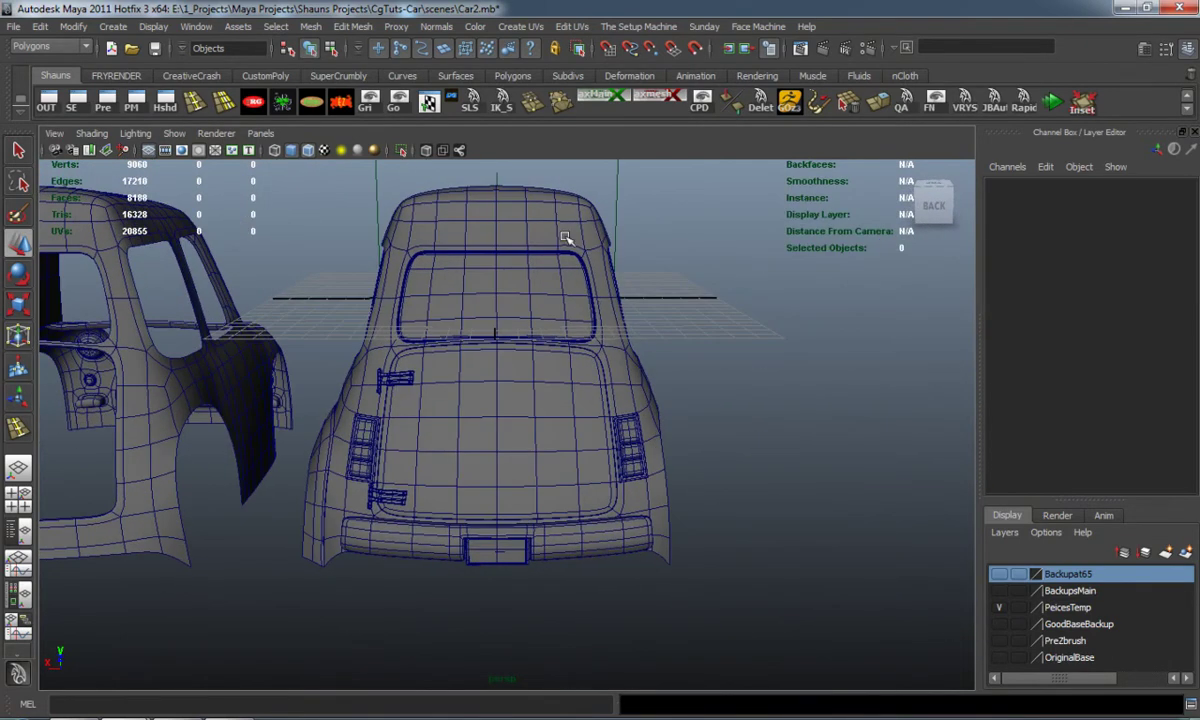
Separate the mirrored mesh back into its individual body and tail light objects
right_click_drag(565, 237, 568, 276)
left_click_drag(568, 276, 530, 319, "alt")
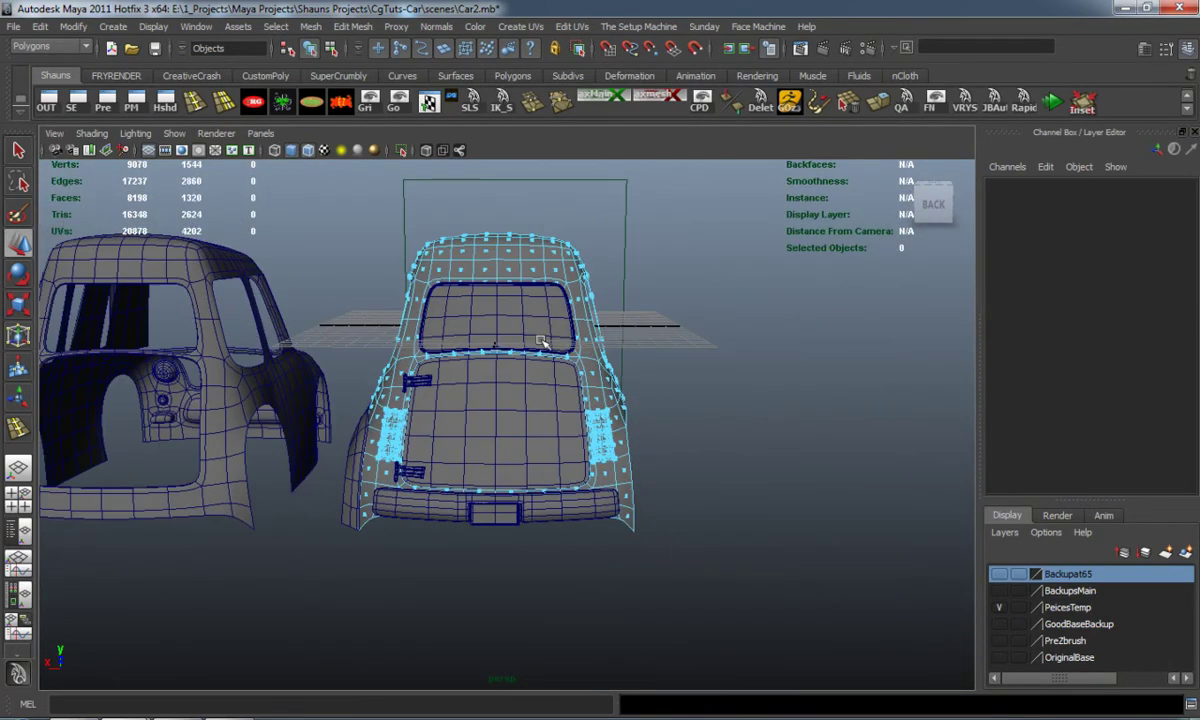
mouse_move(540, 232)
right_mouse_down()
mouse_move(530, 210)
mouse_move(505, 218)
mouse_move(495, 232)
mouse_move(520, 245)
right_mouse_up()
left_click(520, 245)
left_click(310, 26)
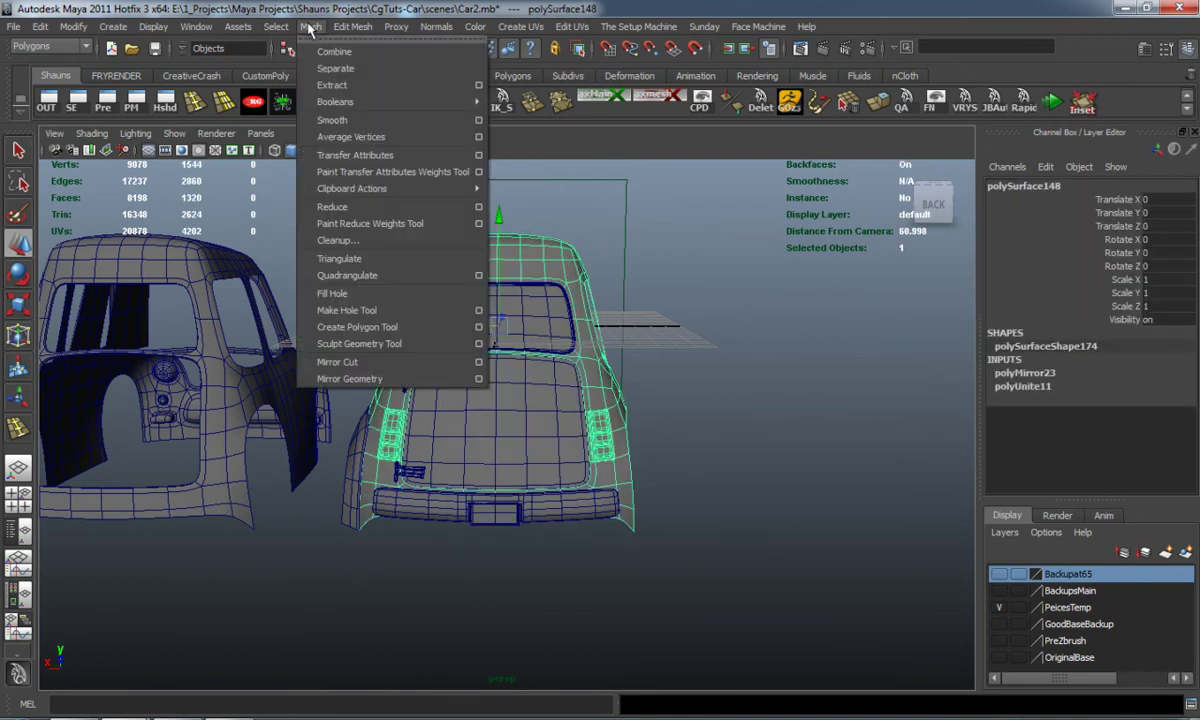
left_click(322, 68)
left_click(759, 418)
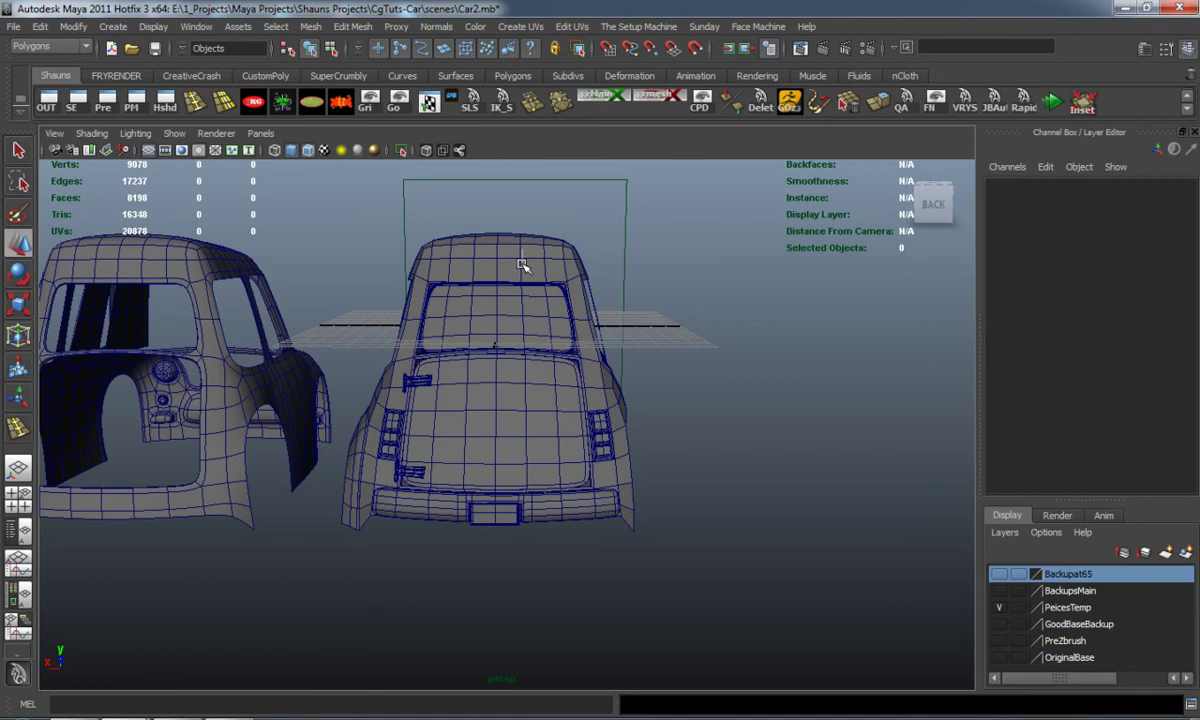
Delete both separated halves of the body shell, keeping the two tail lights
right_click_drag(518, 261, 575, 262)
key("Delete")
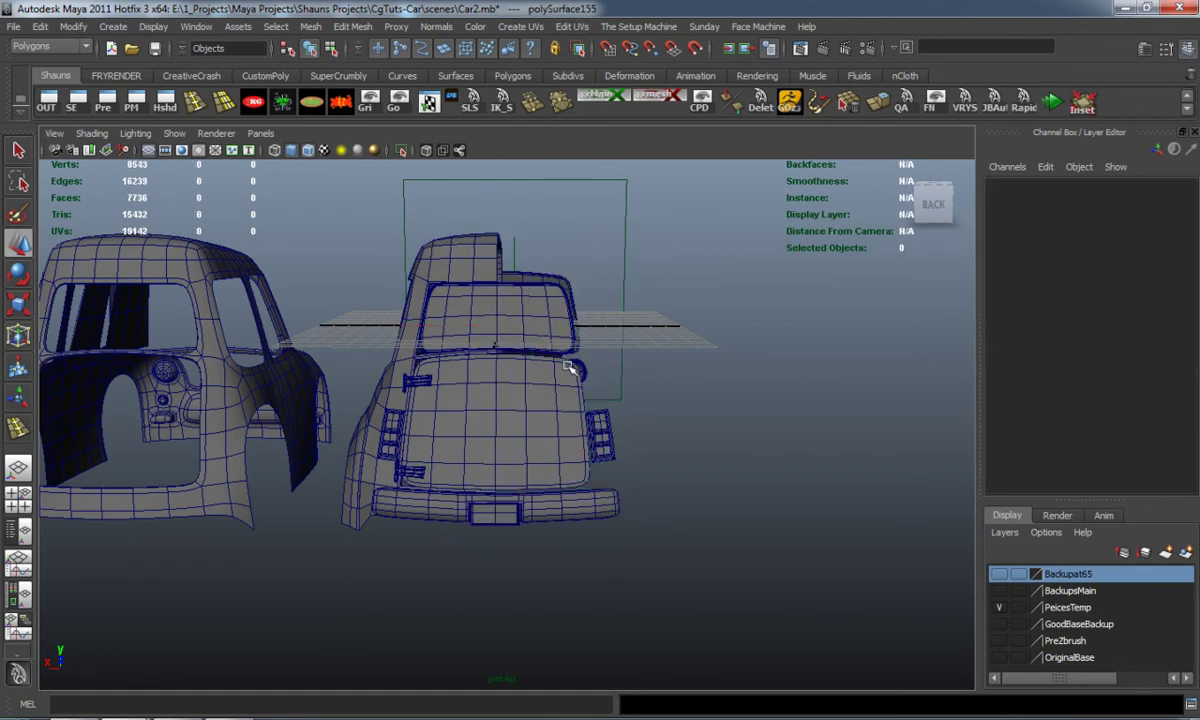
left_click(465, 250)
key("Delete")
Move the duplicate body shell back into place by setting its Translate X to 0
left_click(224, 296)
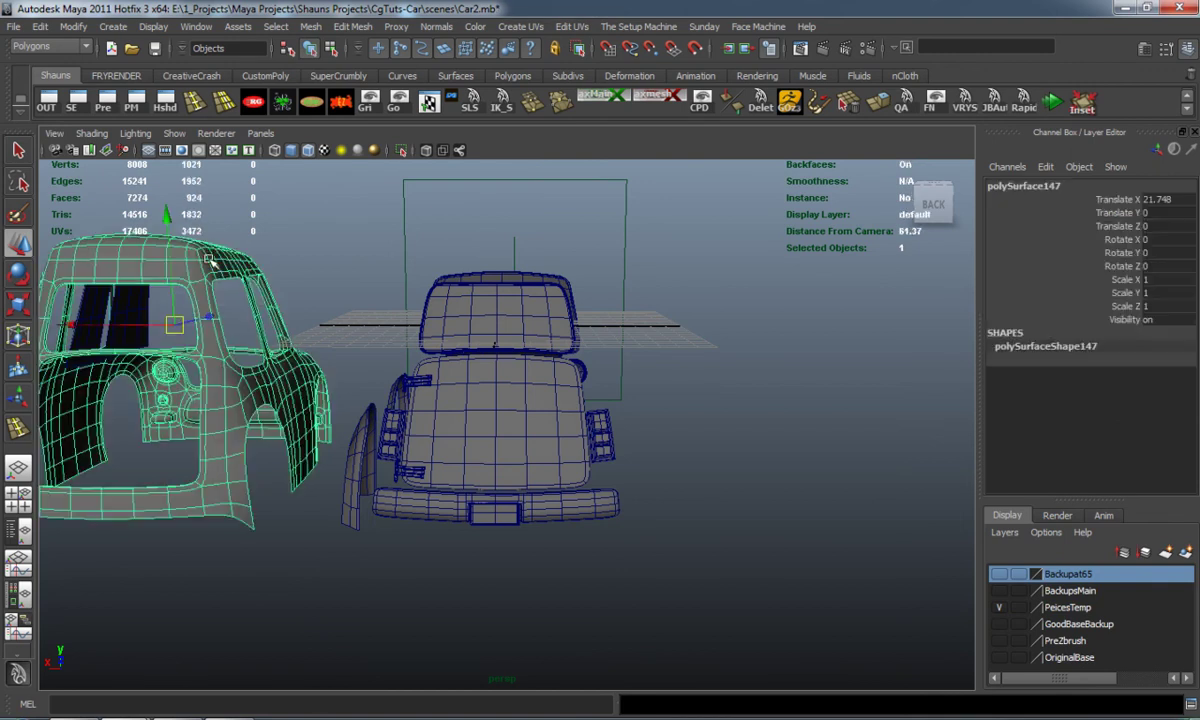
type("0")
key("Return")
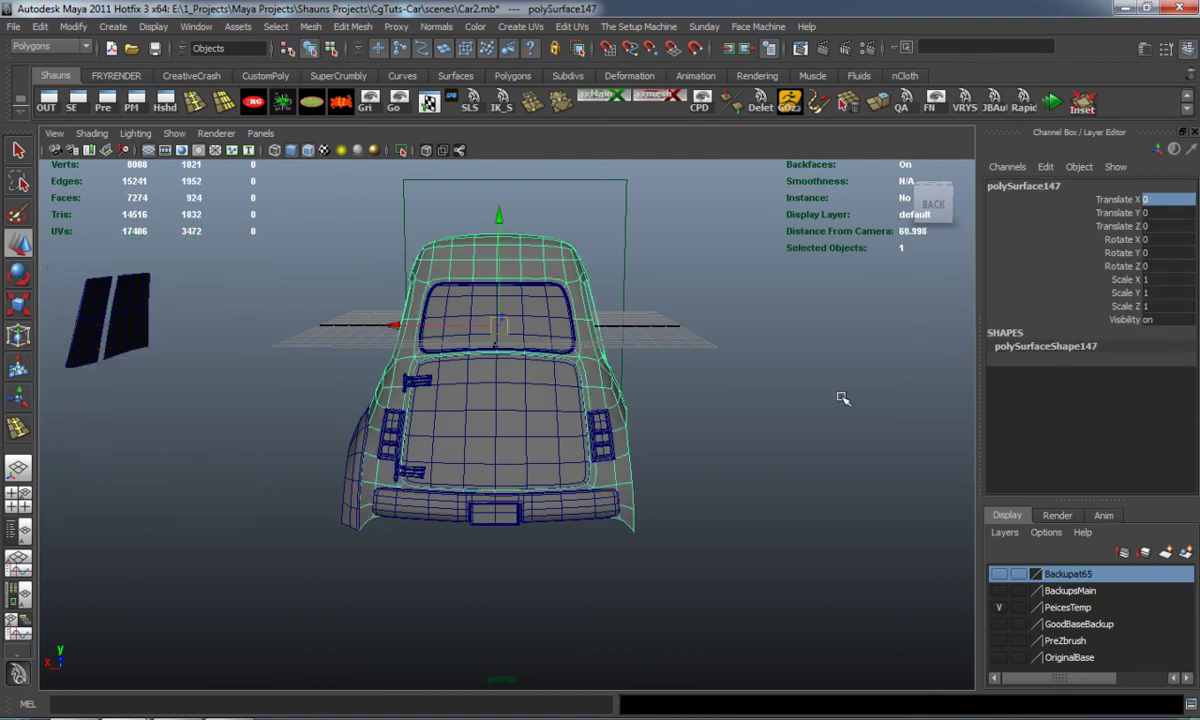
left_click(768, 467)
Group the left tail light's three plates with their frame and name the group L_Taillight
scroll(552, 505, "up", 6)
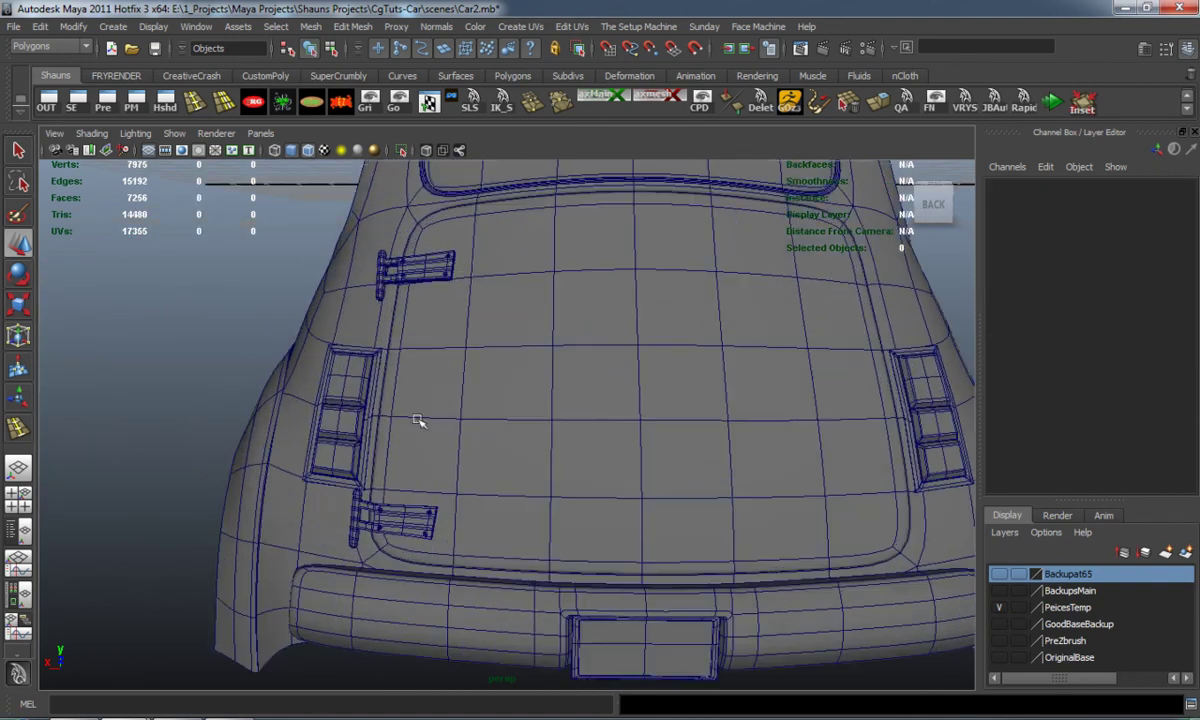
left_click(345, 385)
scroll(438, 428, "up", 3)
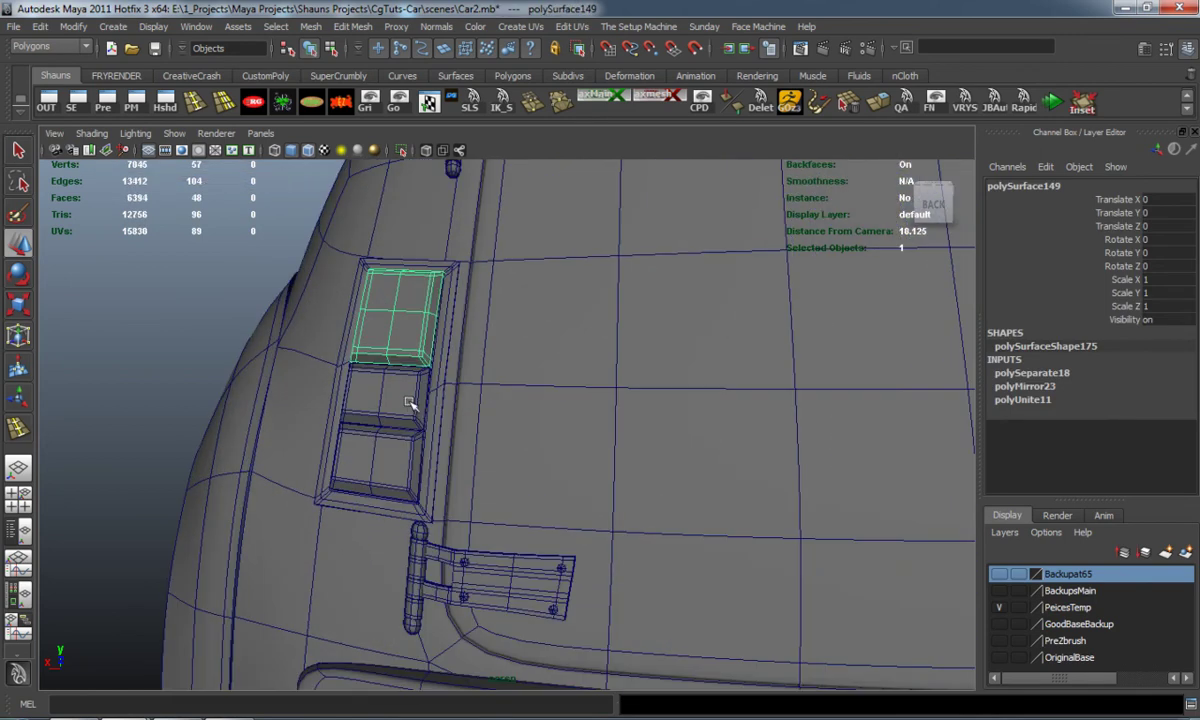
left_click(410, 402, "shift")
left_click(370, 462, "shift")
left_click(385, 490, "shift")
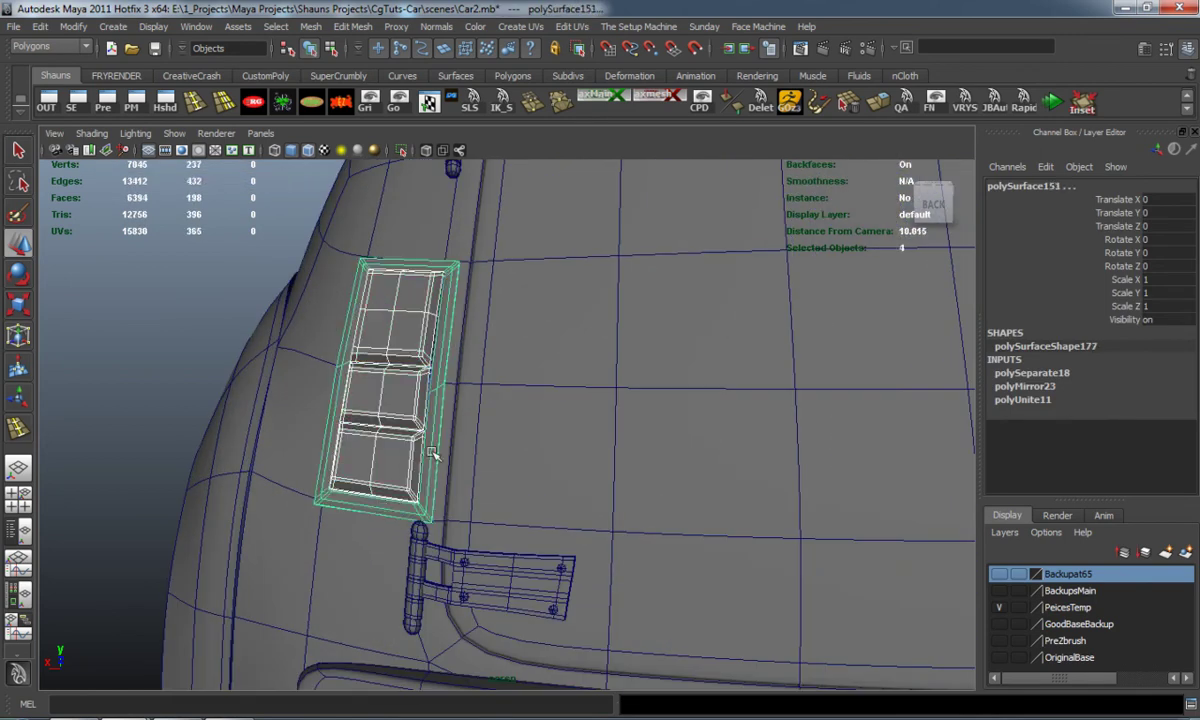
key("ctrl+g")
double_click(1046, 184)
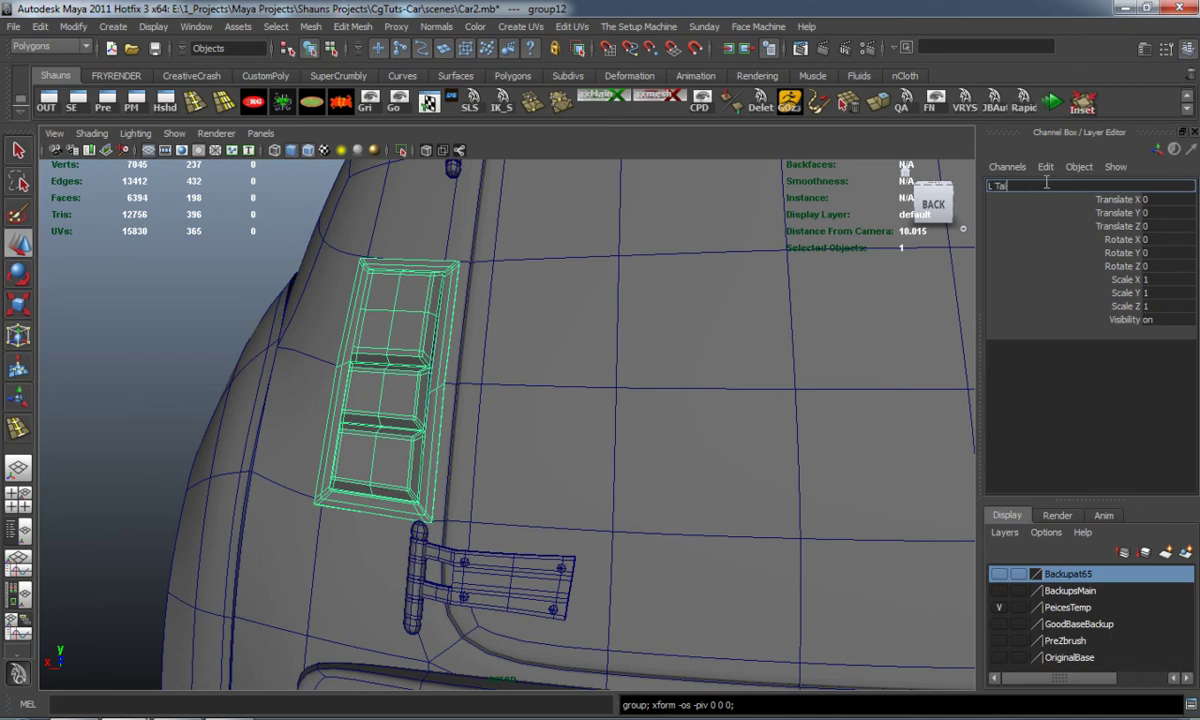
type("L_Taillight")
key("Return")
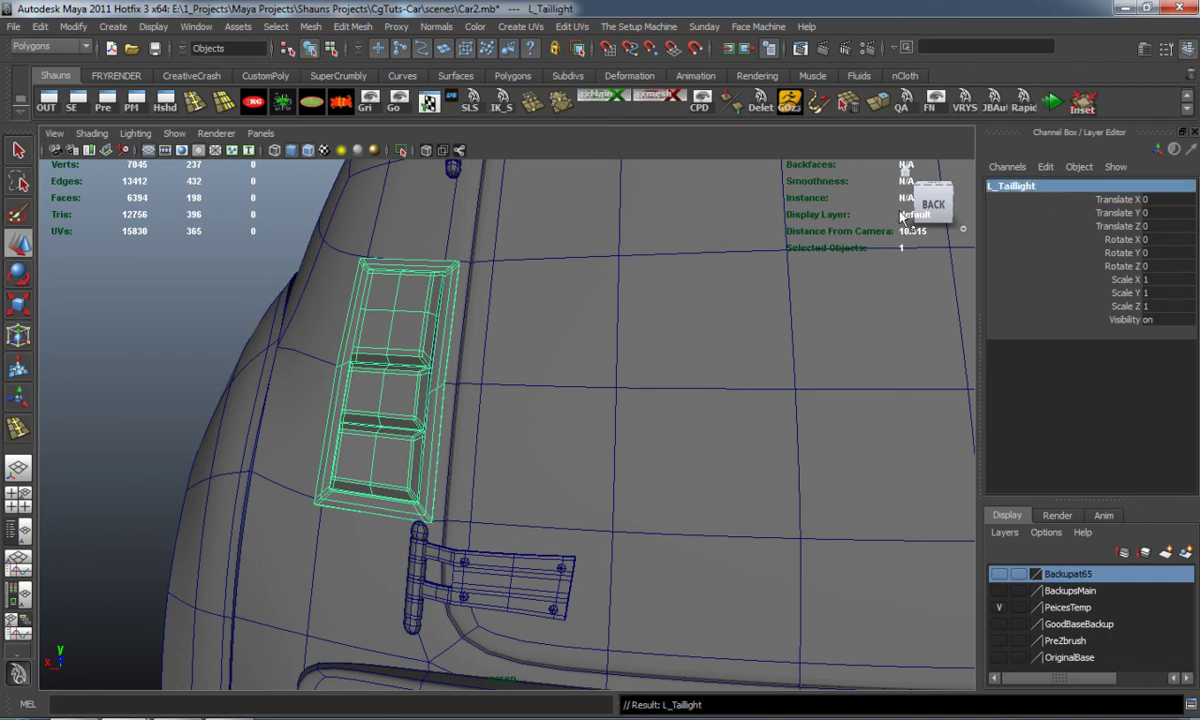
Group the right tail light's three plates together with their surrounding frame
key("3")
middle_click_drag(655, 426, 305, 402, "alt")
right_click_drag(650, 412, 506, 414, "alt")
middle_click_drag(506, 414, 313, 411, "alt")
right_click_drag(313, 411, 438, 399, "alt")
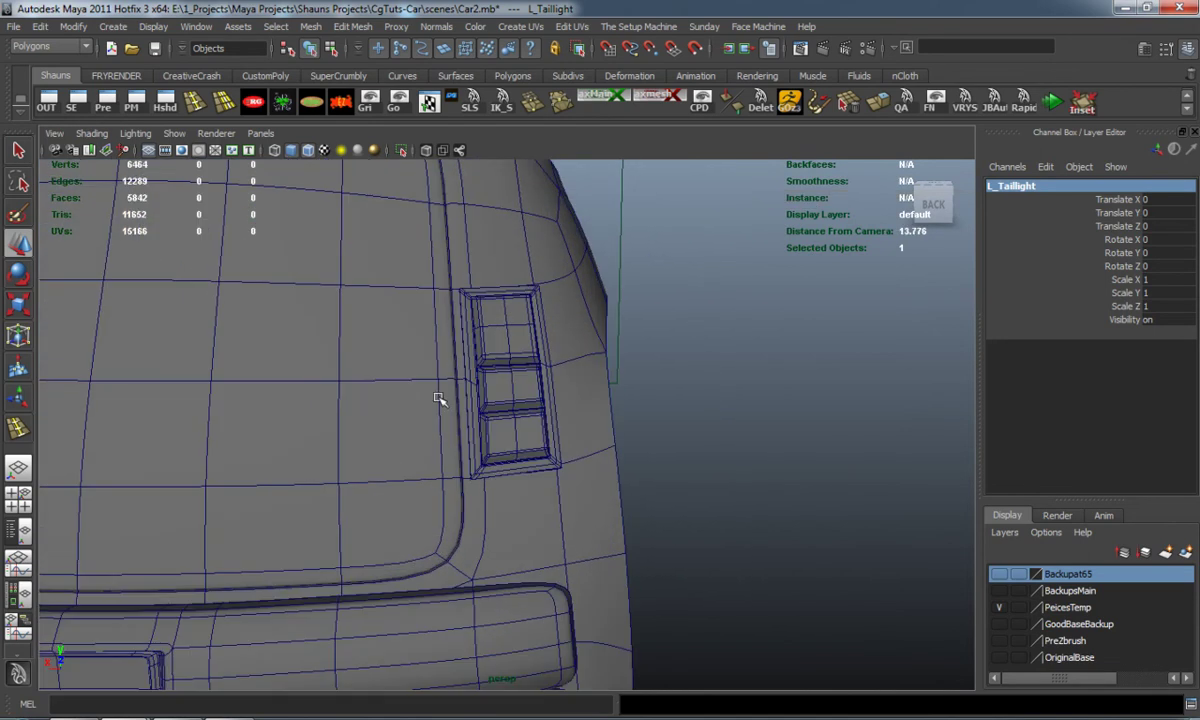
left_click(508, 342)
left_click(501, 396, "shift")
left_click(509, 445, "shift")
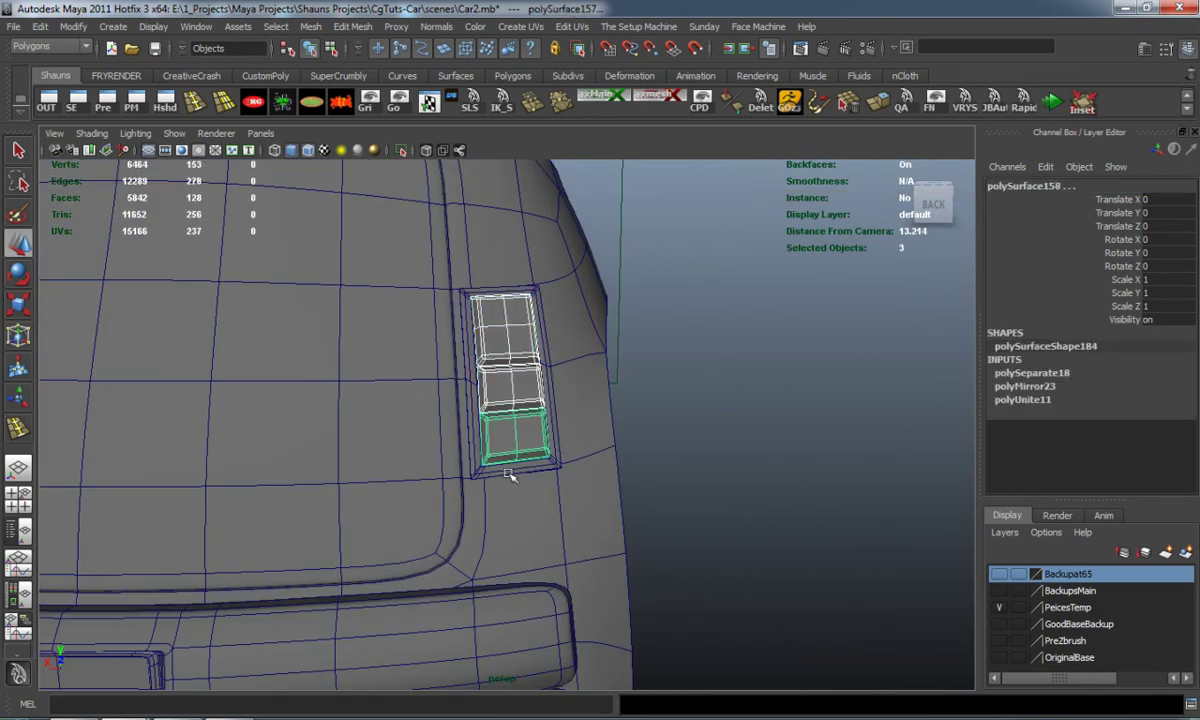
left_click(511, 476, "shift")
key("ctrl+g")
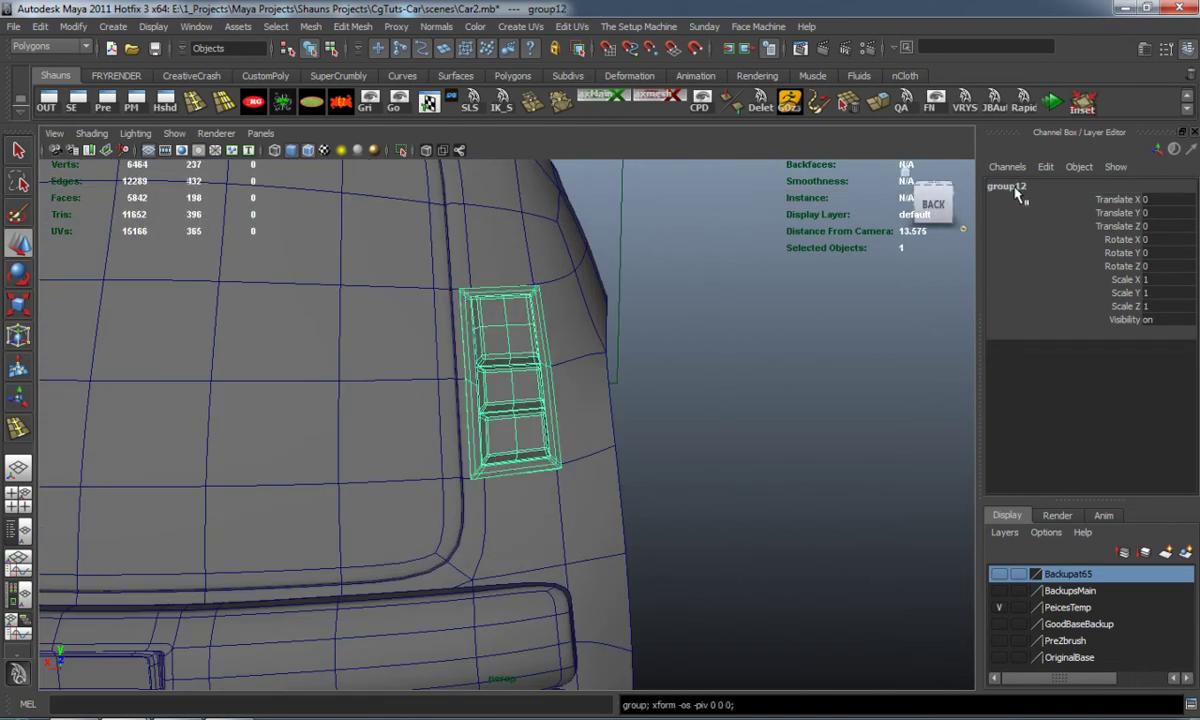
Name the right tail light's group R_TailLight
left_click(1018, 188)
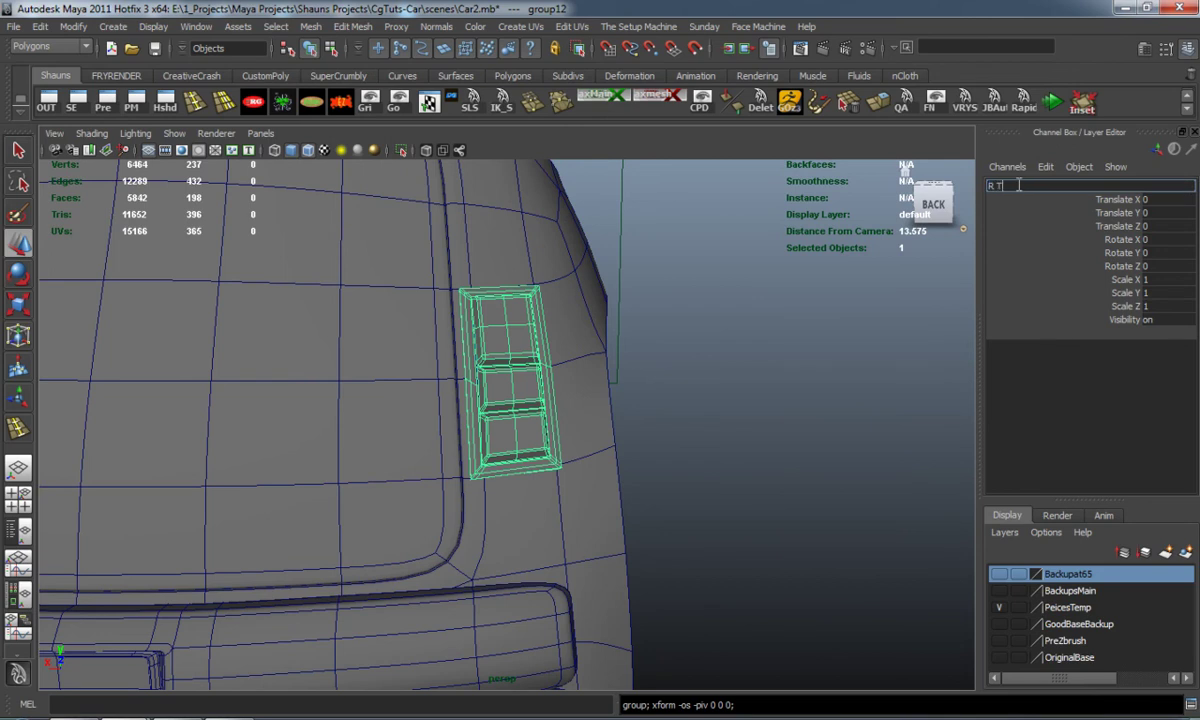
type("R_TailLight")
key("Return")
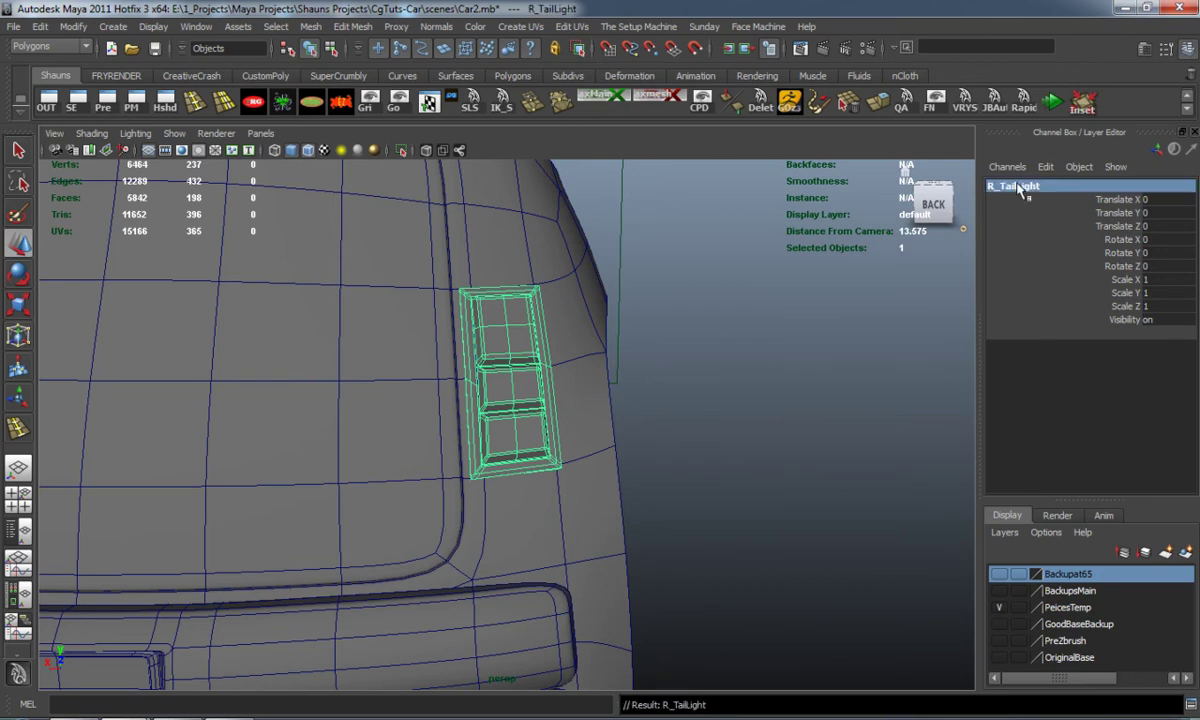
Delete the construction history of both the left and right tail light groups
left_click_drag(509, 415, 662, 458, "alt")
left_click(215, 430, "shift")
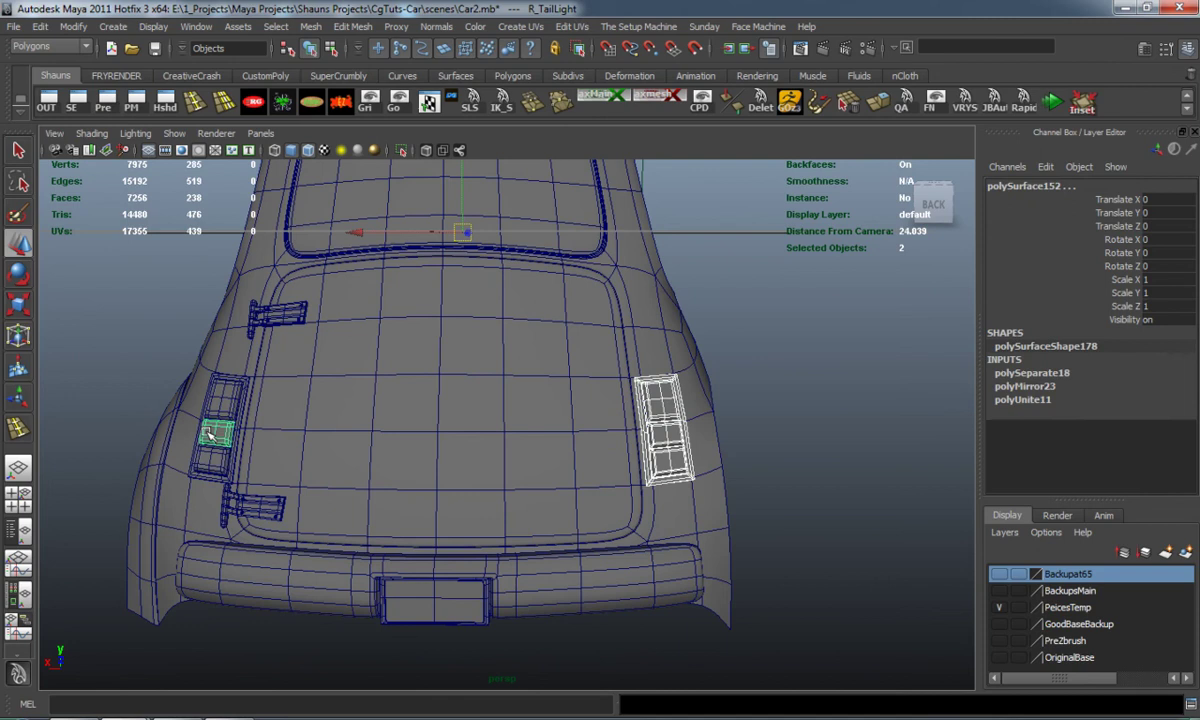
key("Up")
left_click(341, 104)
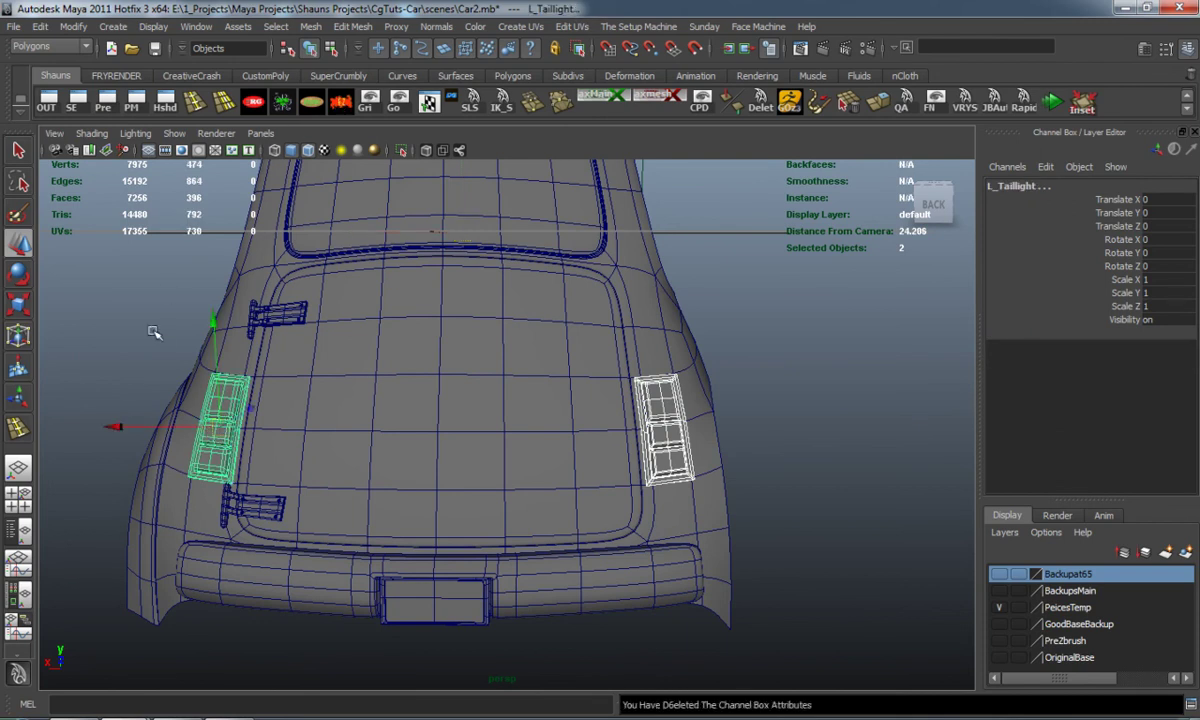
left_click(154, 347)
Turn off the wireframe overlay so the car's rear displays as plain shaded surfaces
scroll(156, 404, "down", 5)
left_click_drag(157, 405, 190, 412, "alt")
scroll(228, 420, "up", 5)
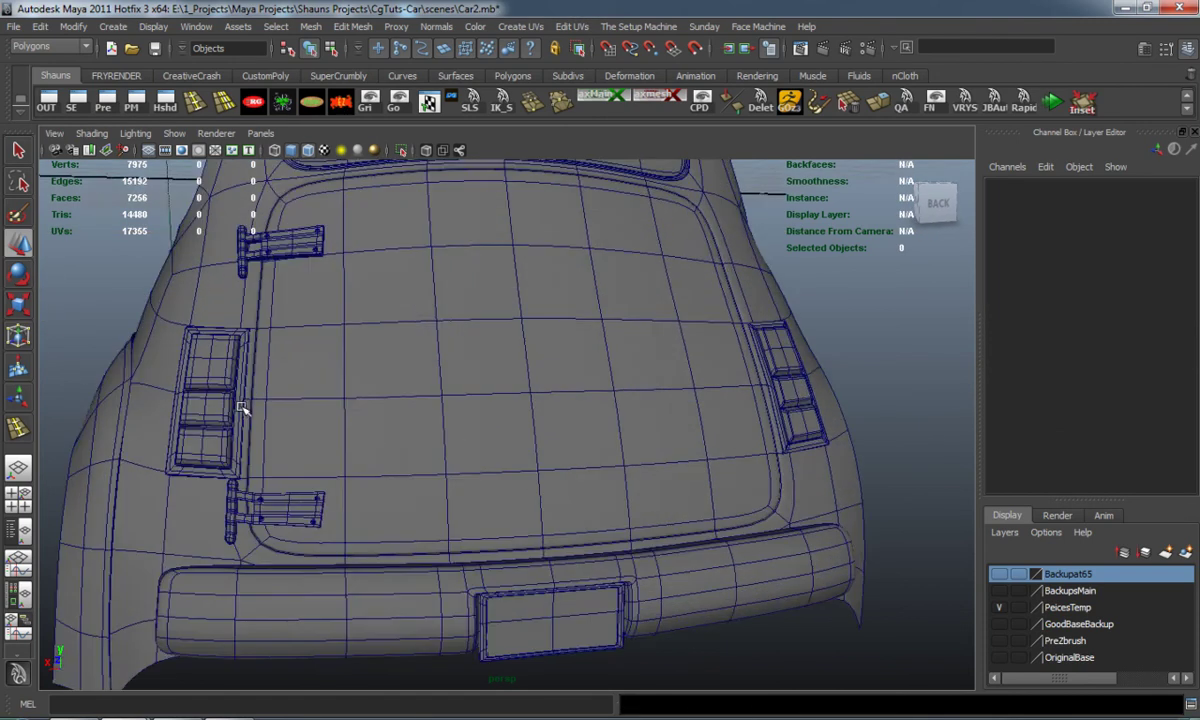
left_click(308, 150)
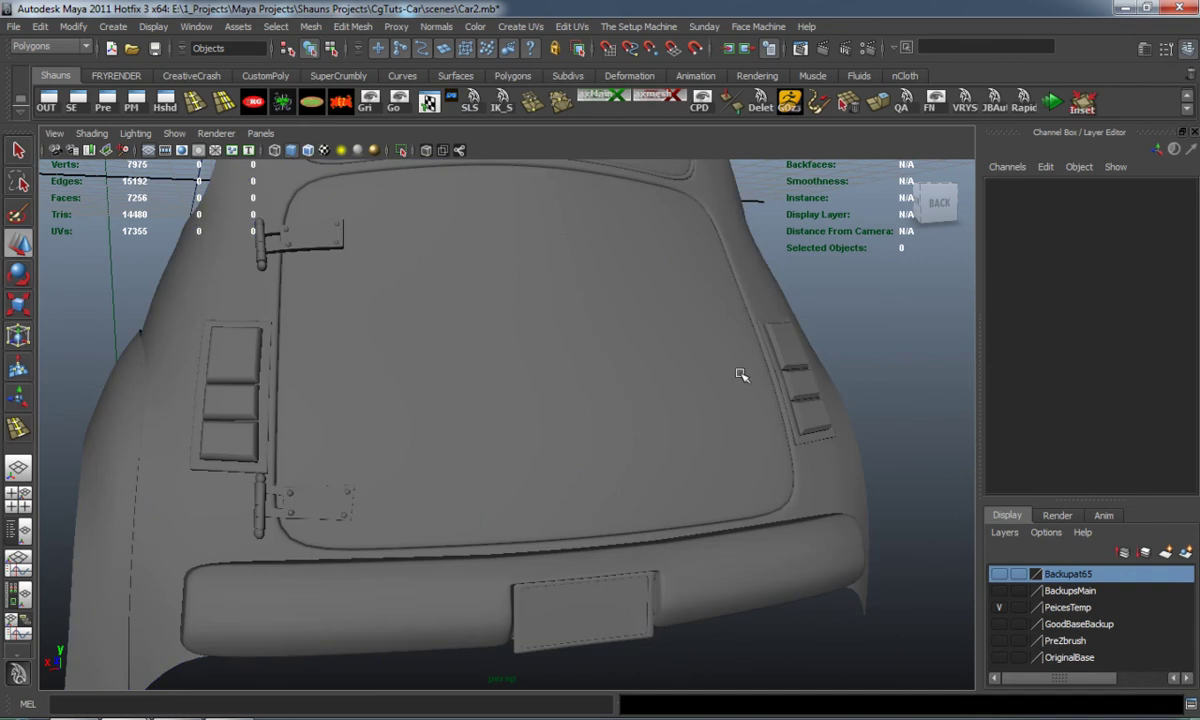
Show the right and left tail light groups in smooth mesh preview, leaving nothing selected
left_click(810, 358)
key("Up")
key("3")
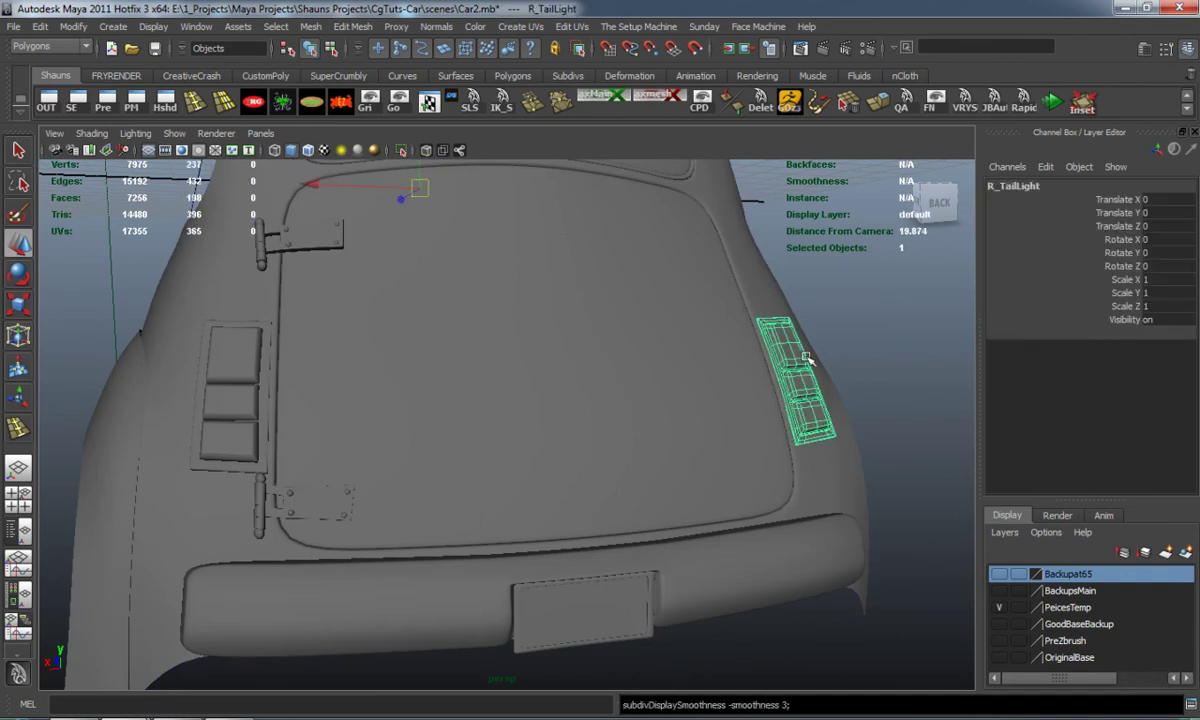
left_click(228, 397)
key("Up")
key("3")
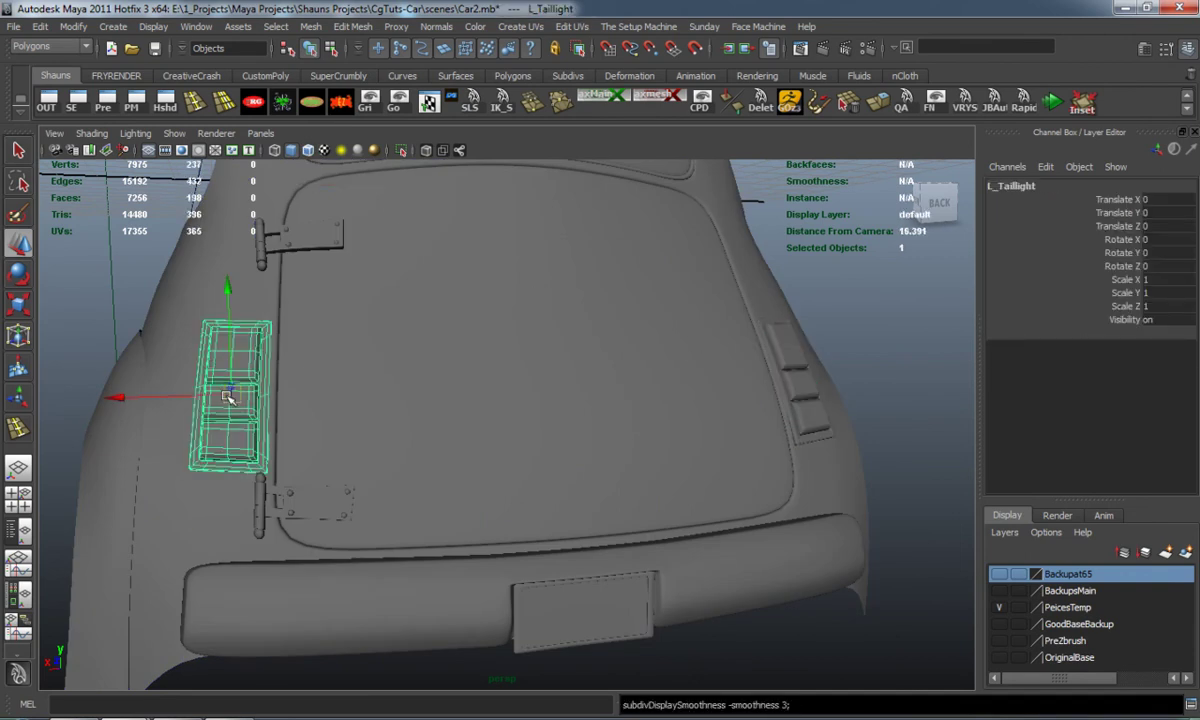
left_click(855, 341)
scroll(541, 412, "down", 5)
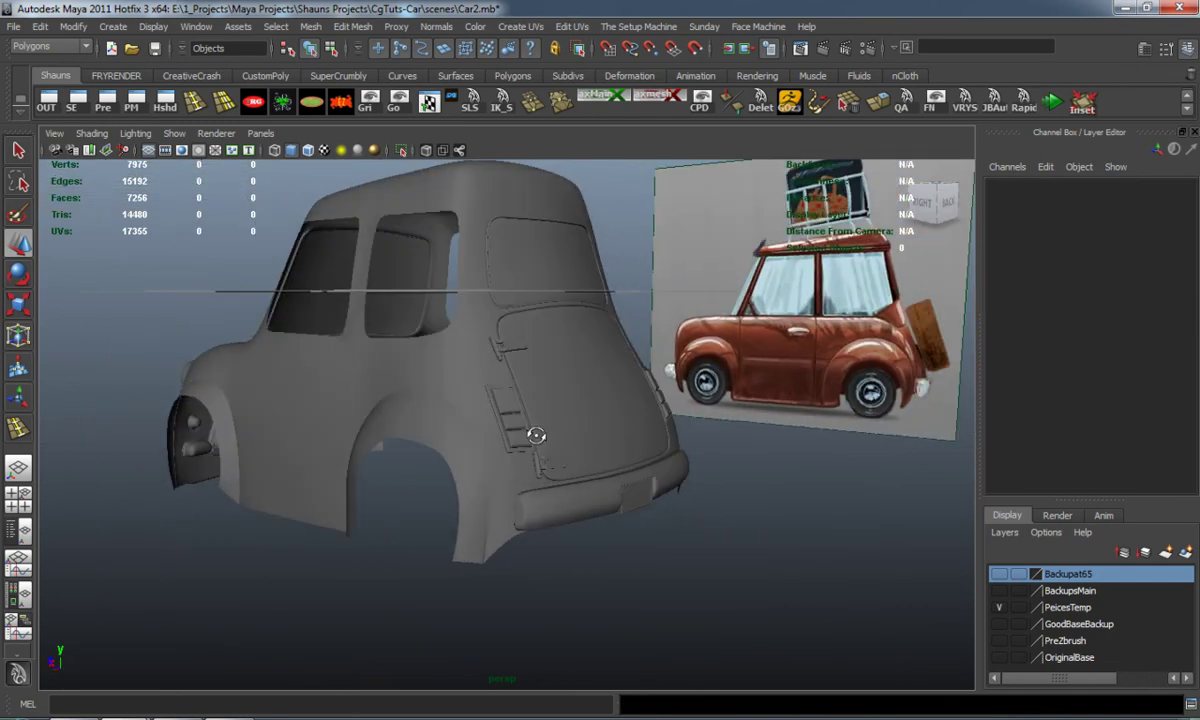